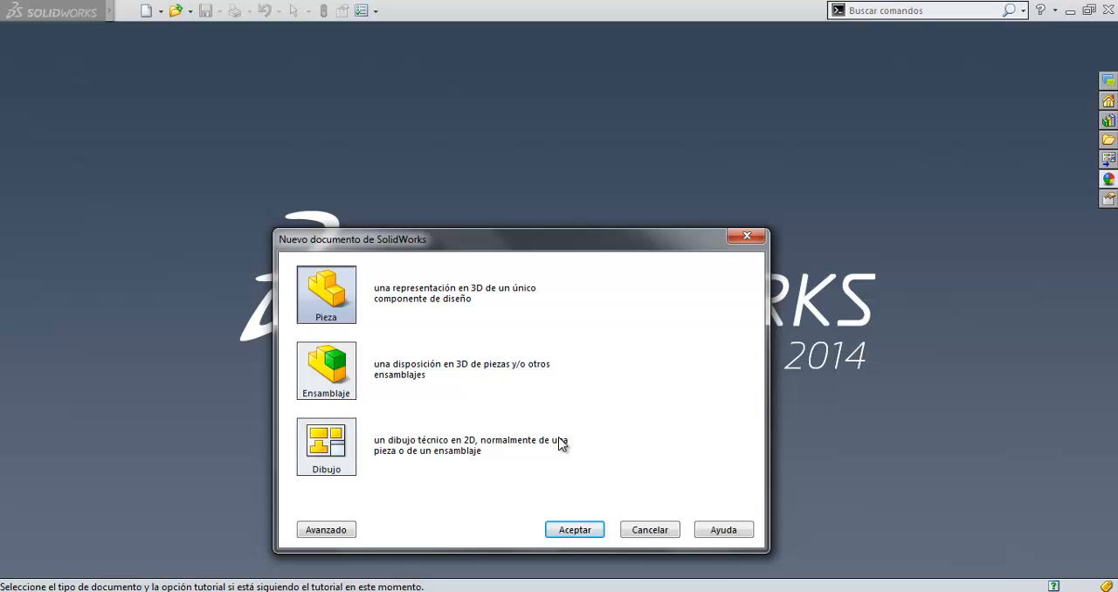
Create a new part document.
click(569, 533)
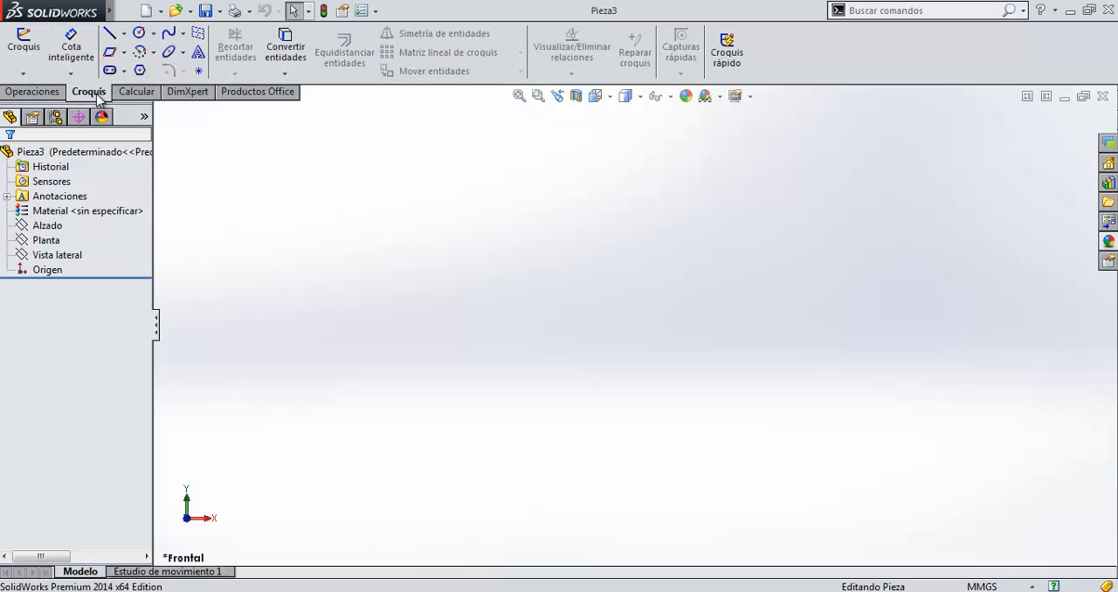
Examine the feature, evaluation, Office product, DimXpert and sketch commands available for the part.
click(41, 96)
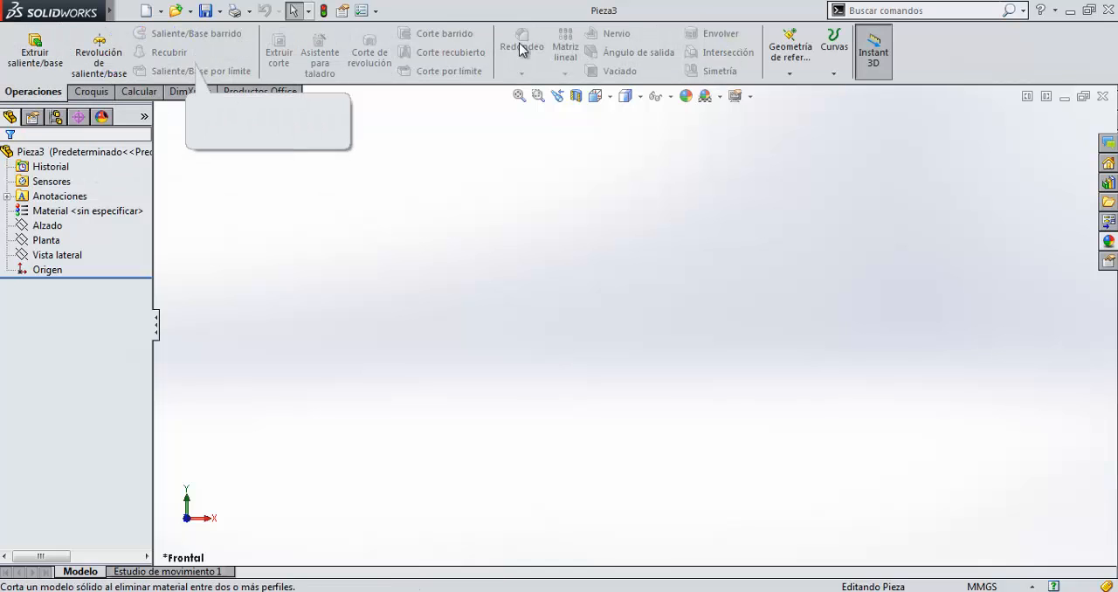
click(137, 92)
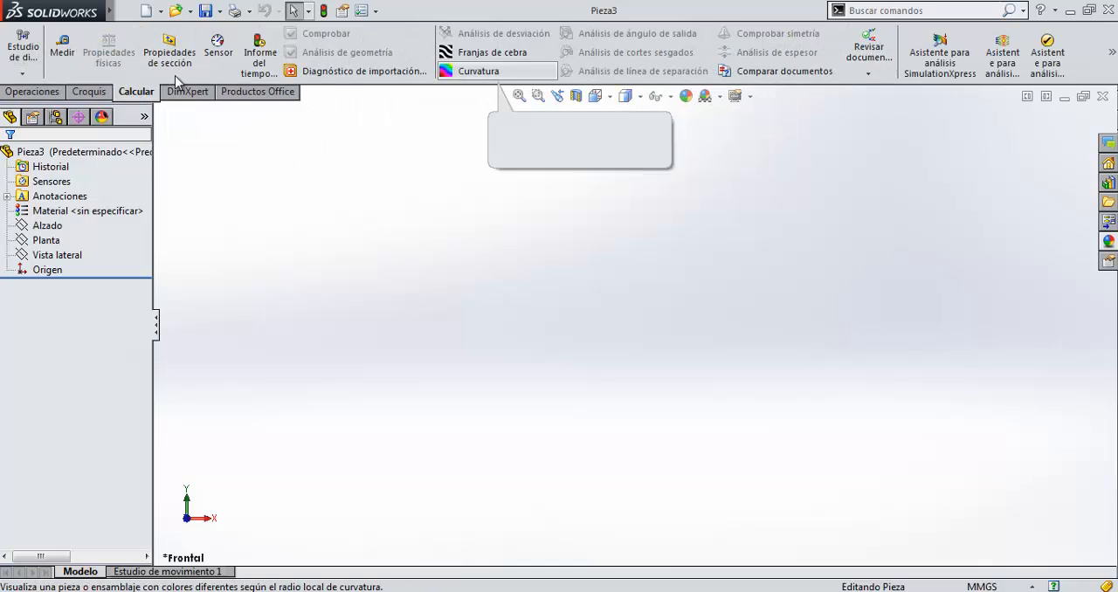
click(238, 93)
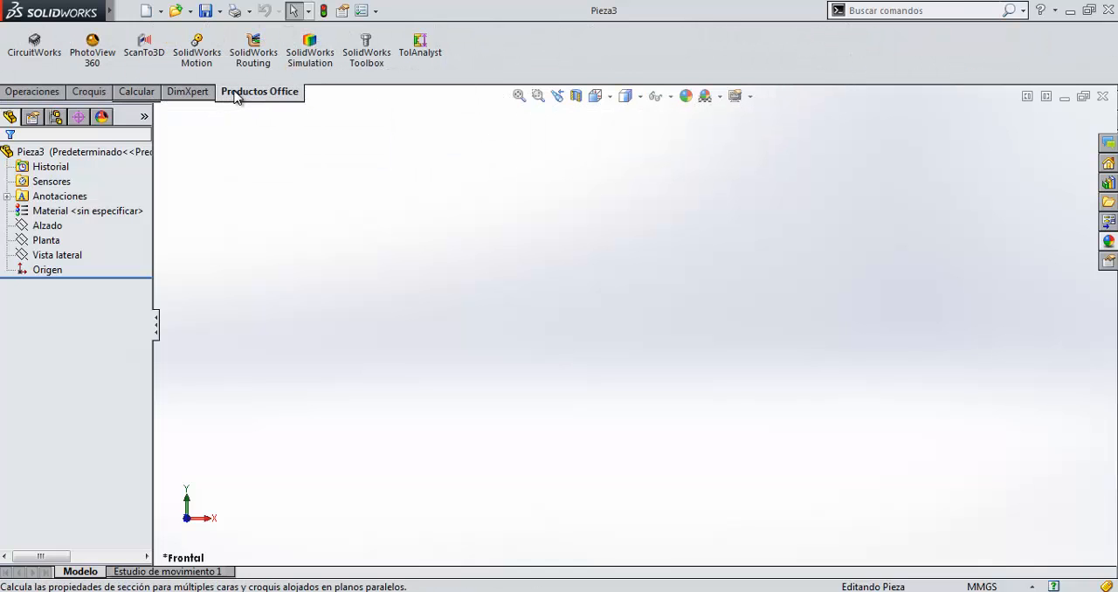
click(198, 94)
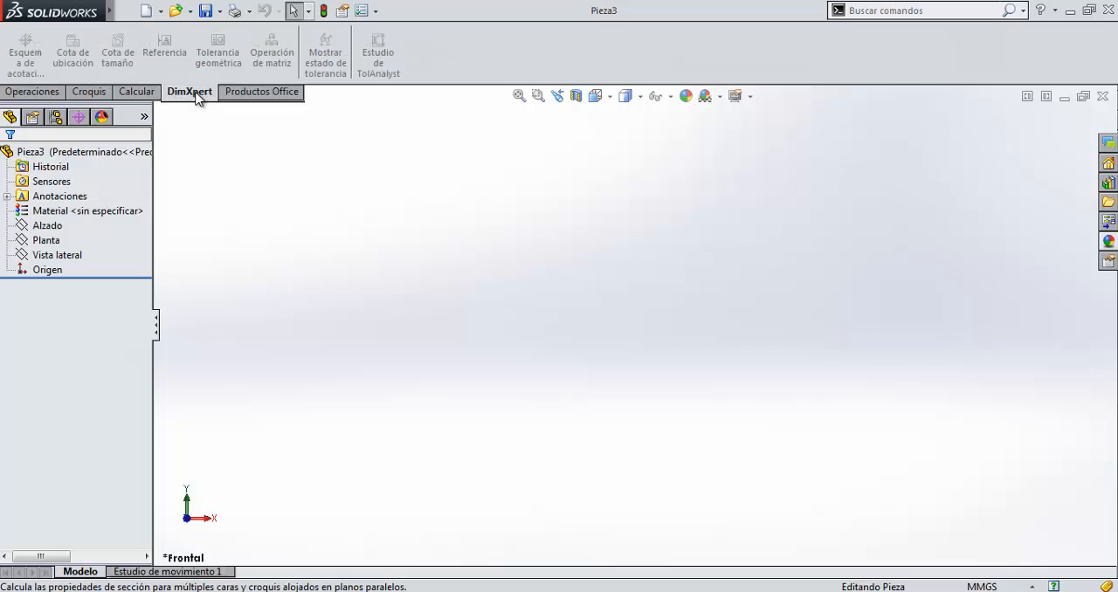
click(140, 94)
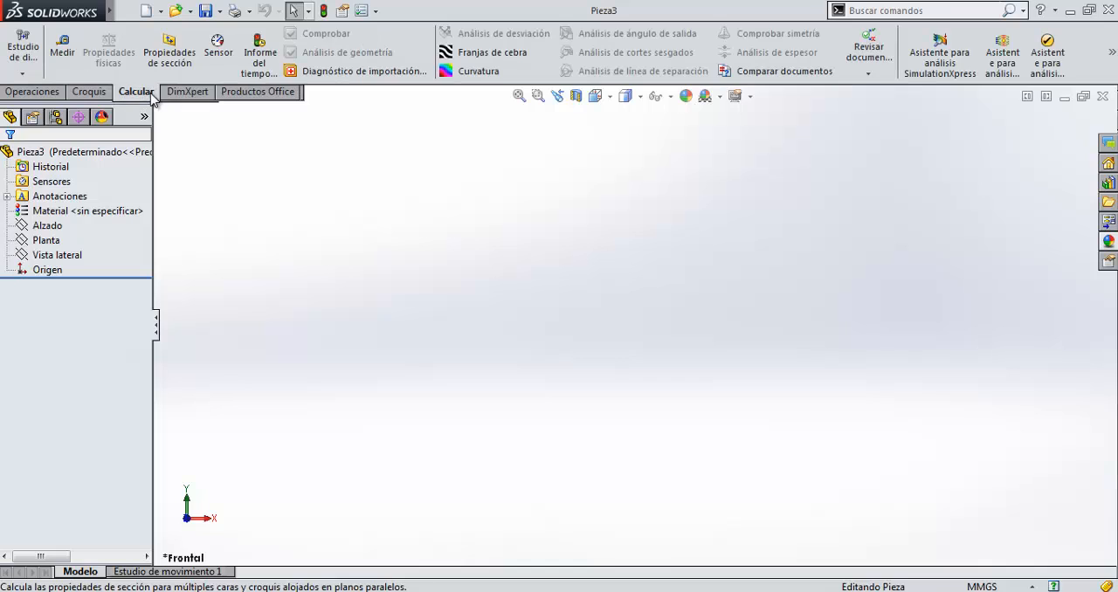
click(101, 96)
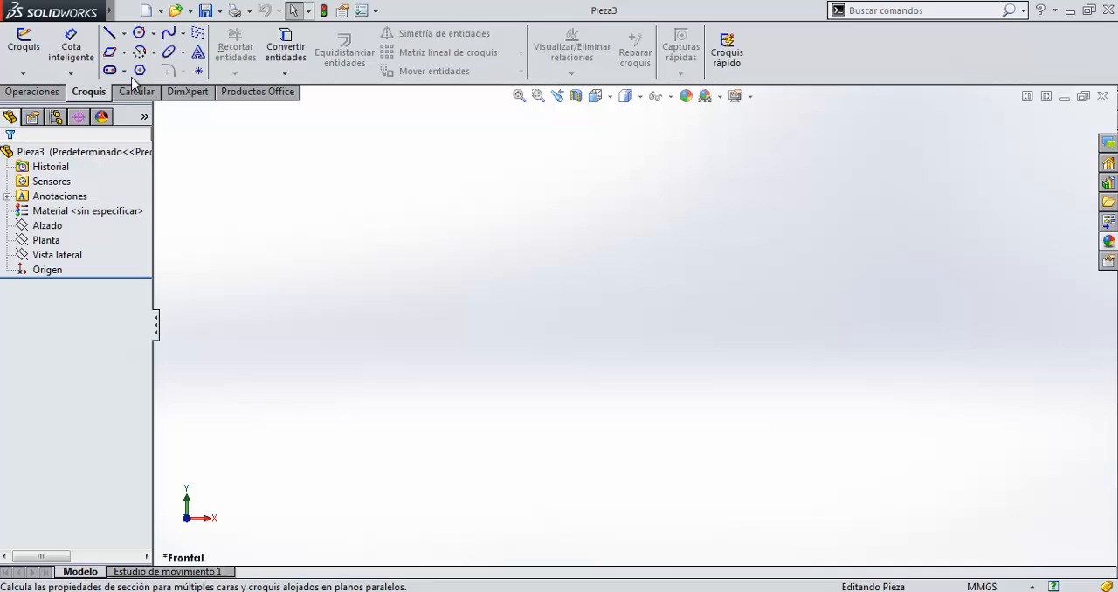
click(125, 37)
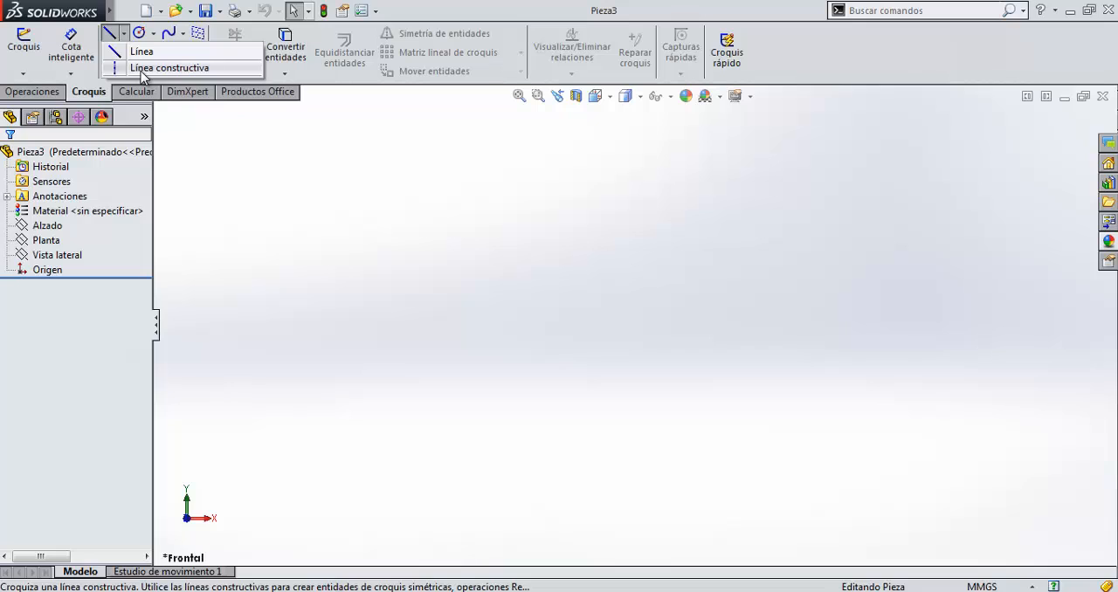
click(125, 36)
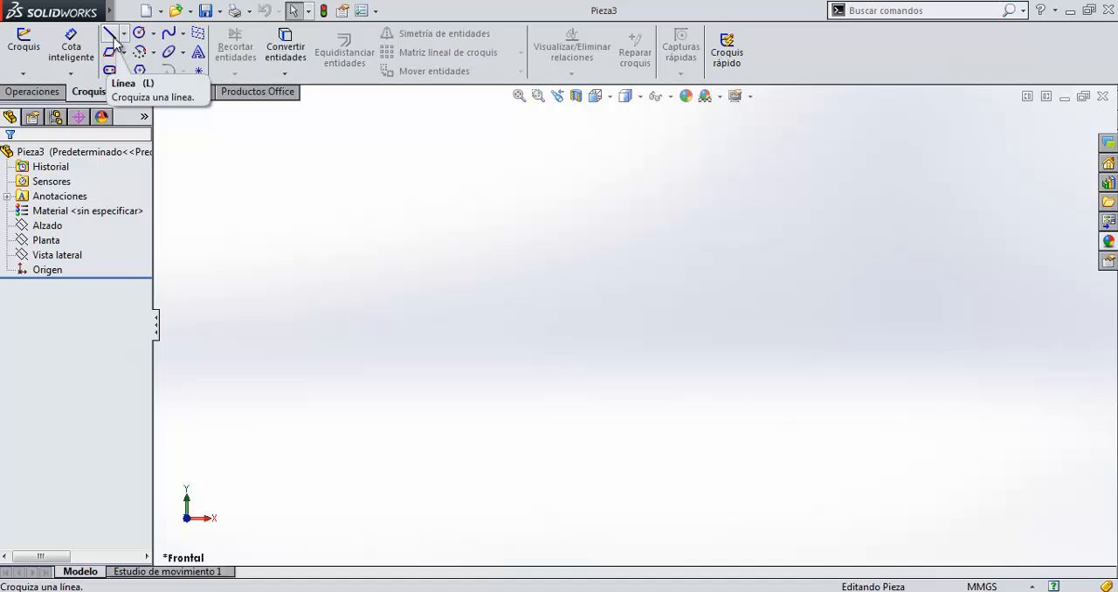
click(114, 41)
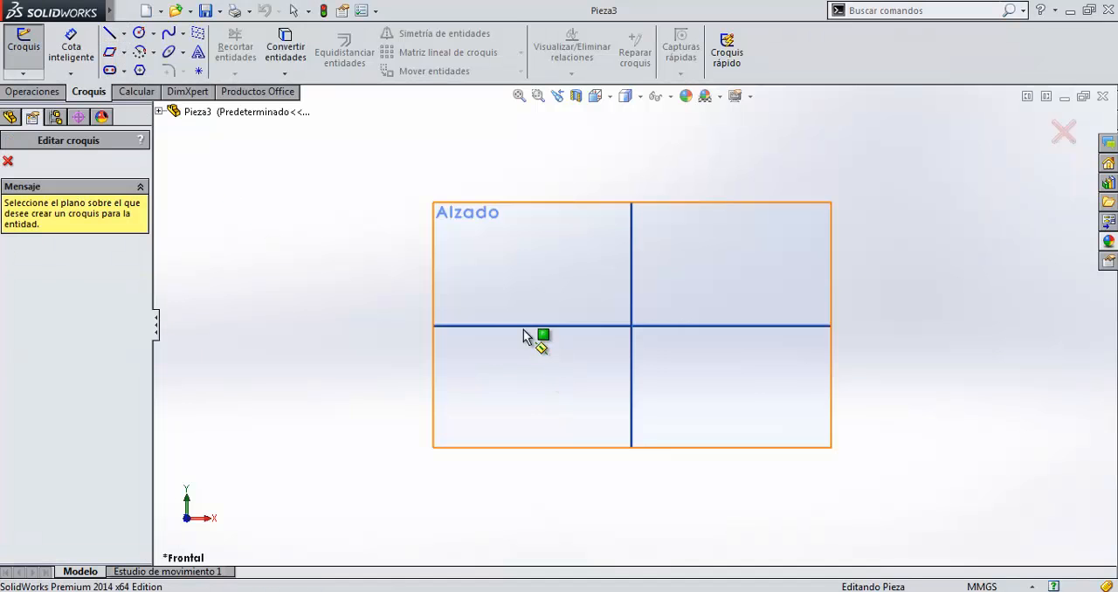
click(8, 161)
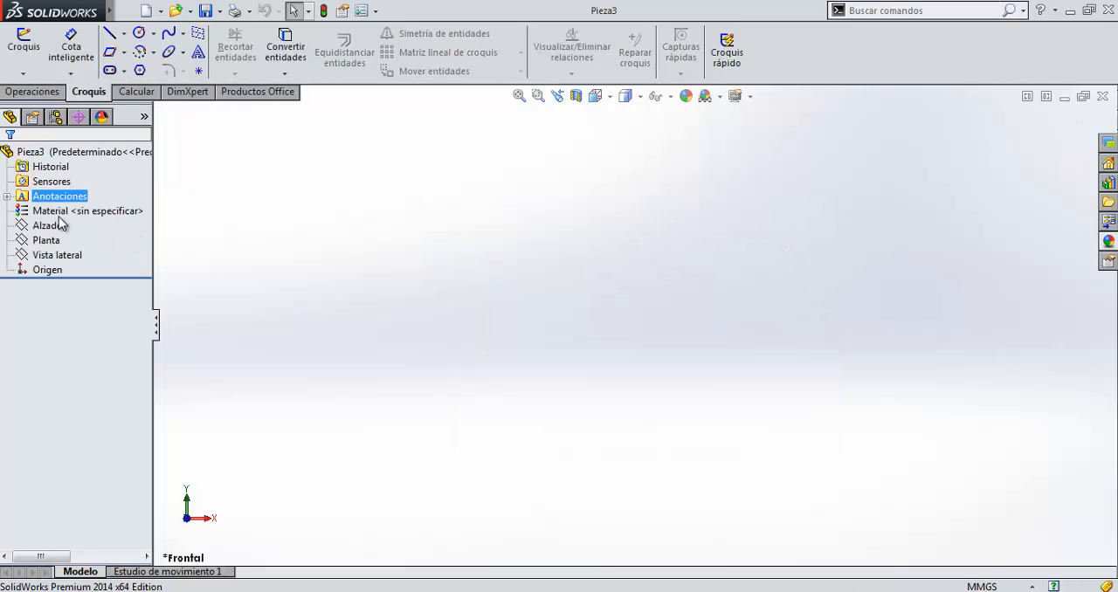
Examine the part's feature tree entries and compare the orientation of the Alzado and Planta reference planes.
click(63, 165)
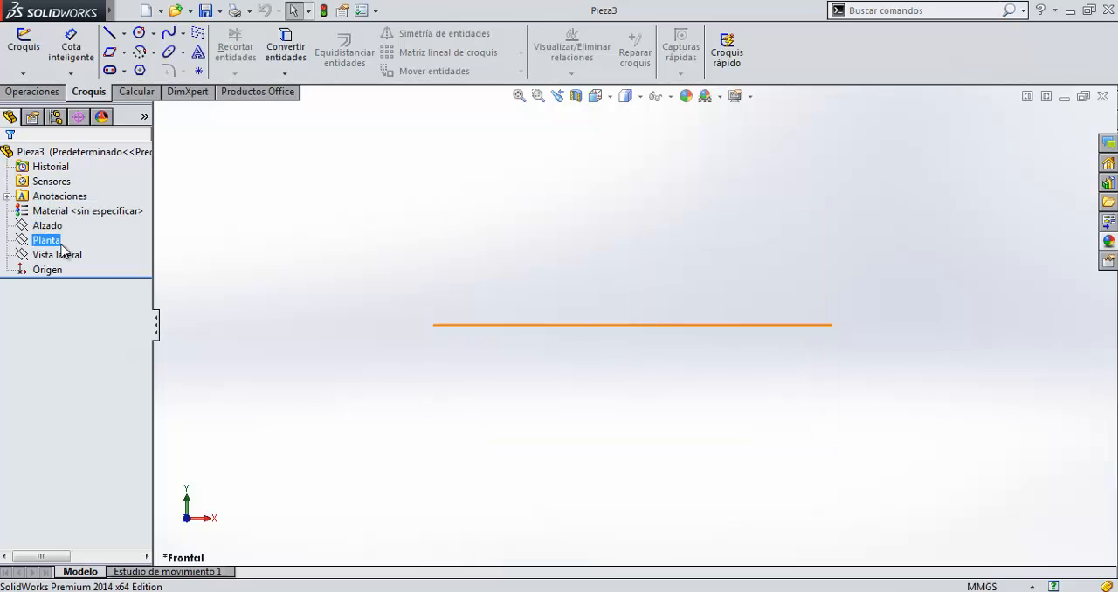
click(52, 271)
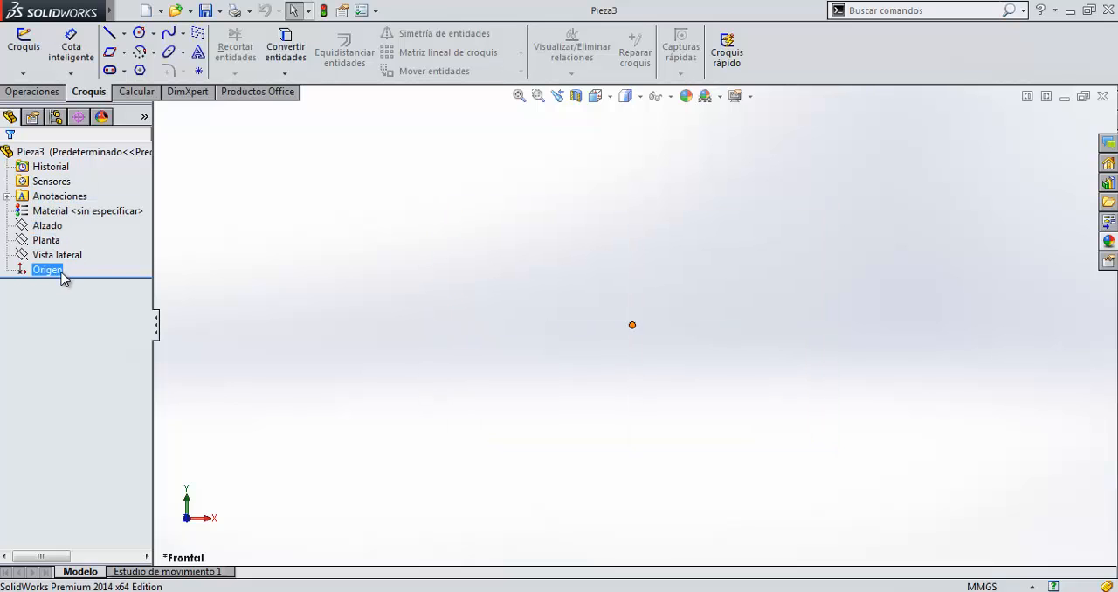
click(54, 168)
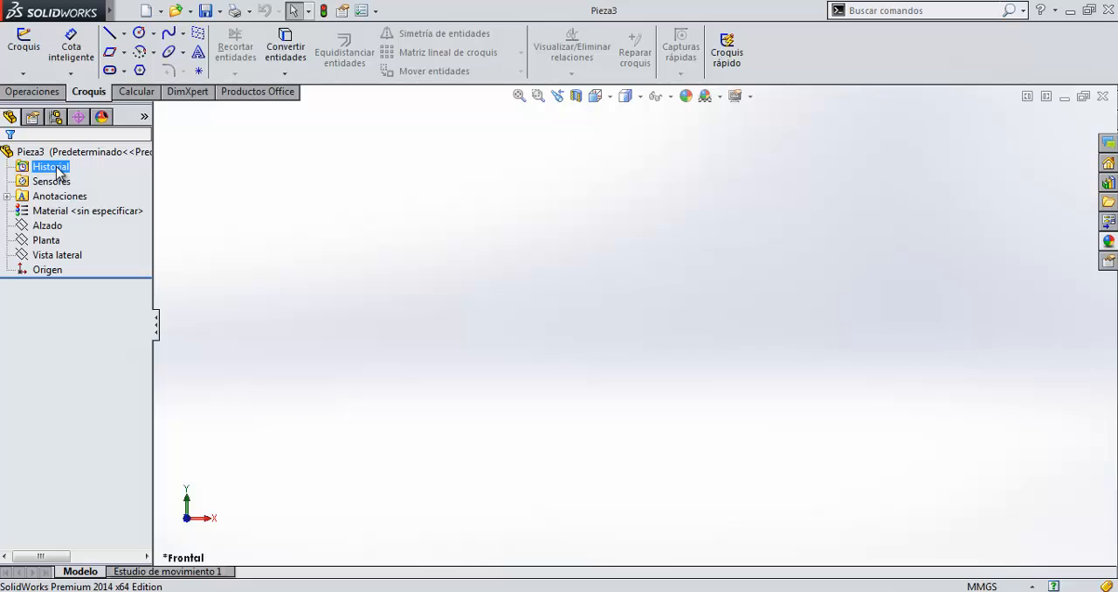
click(58, 211)
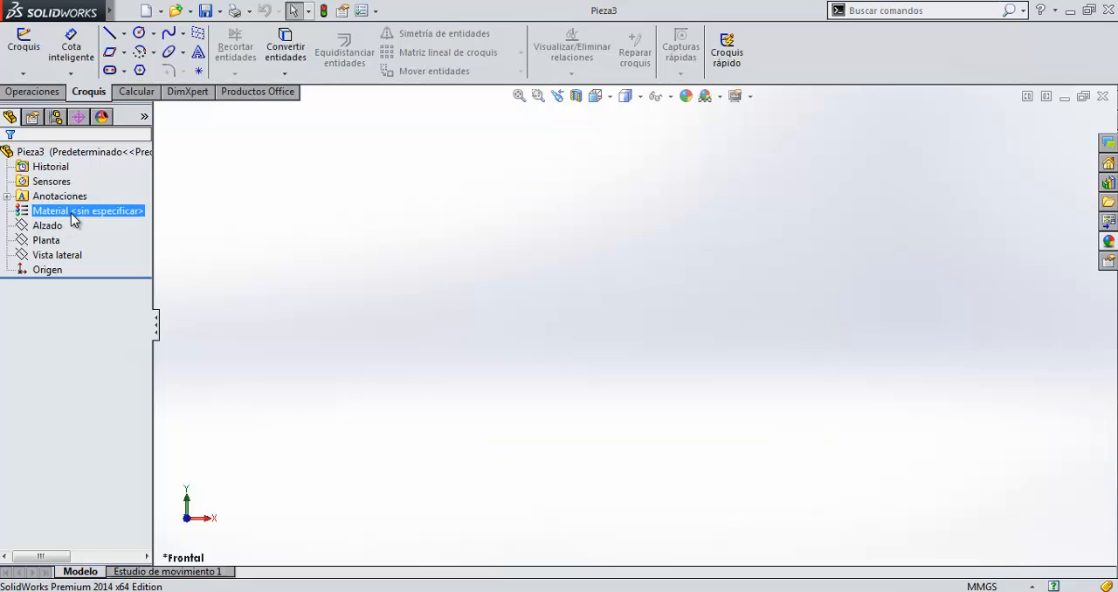
click(60, 240)
click(48, 226)
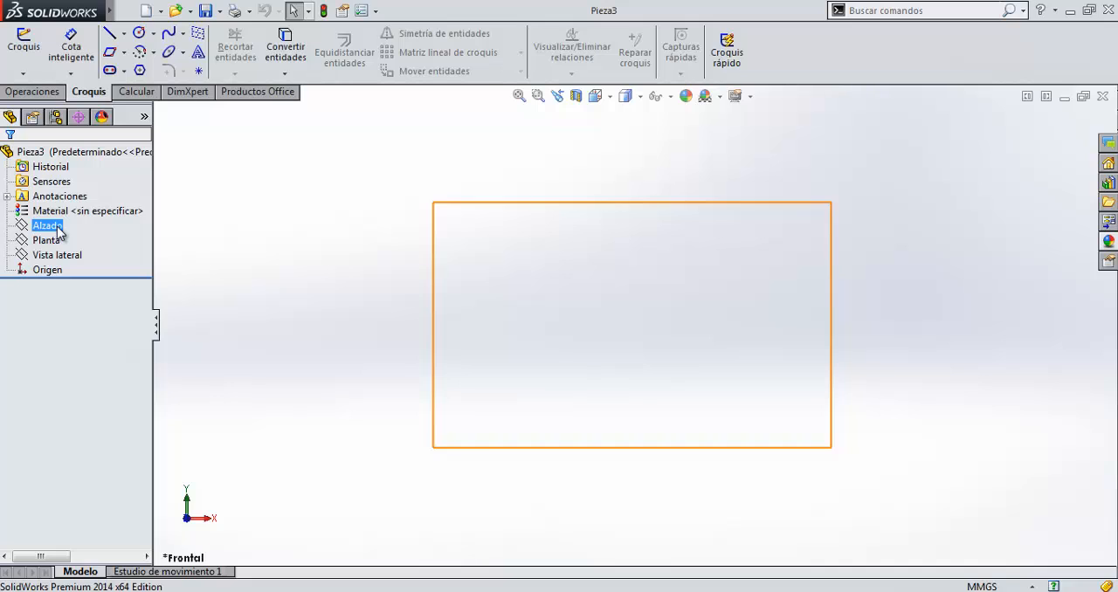
click(57, 228)
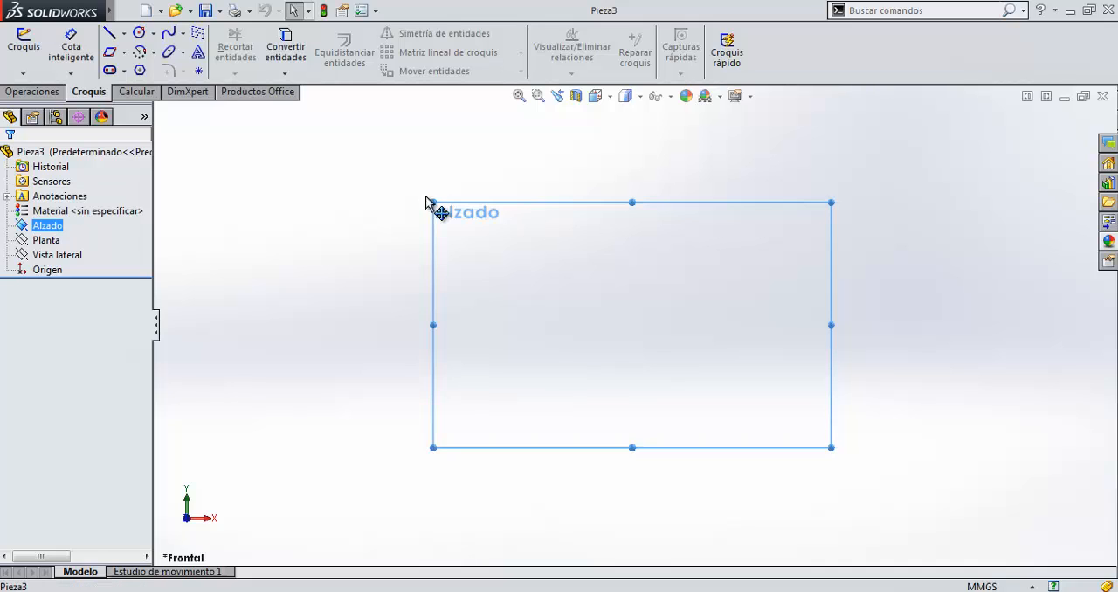
click(54, 242)
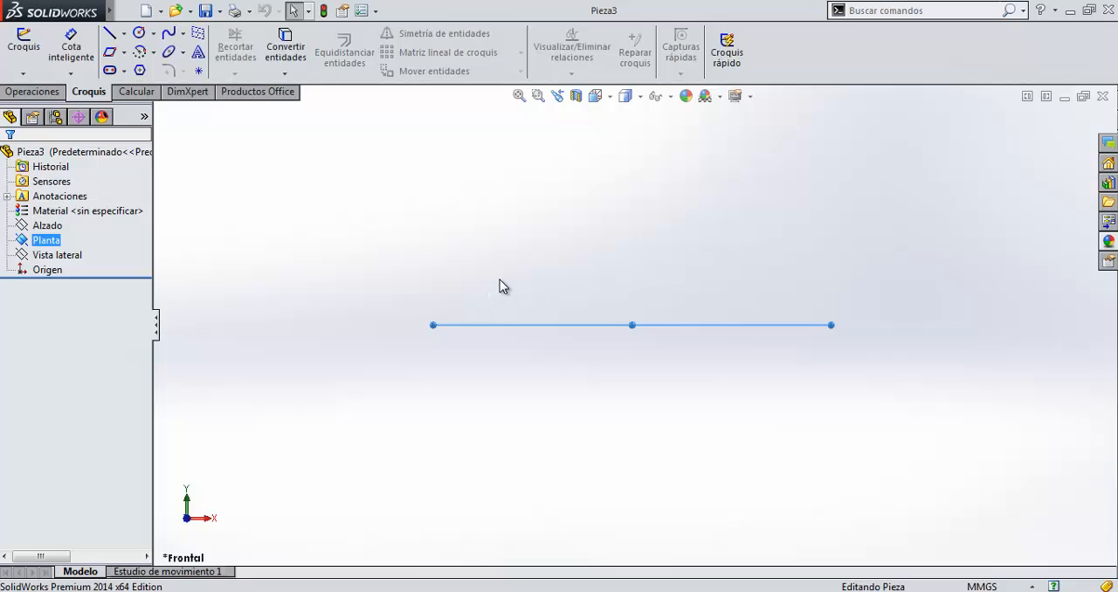
mouse_move(503, 279)
middle_down()
mouse_move(404, 369)
mouse_move(524, 327)
mouse_move(532, 379)
mouse_move(431, 424)
mouse_move(518, 392)
mouse_move(516, 377)
middle_up()
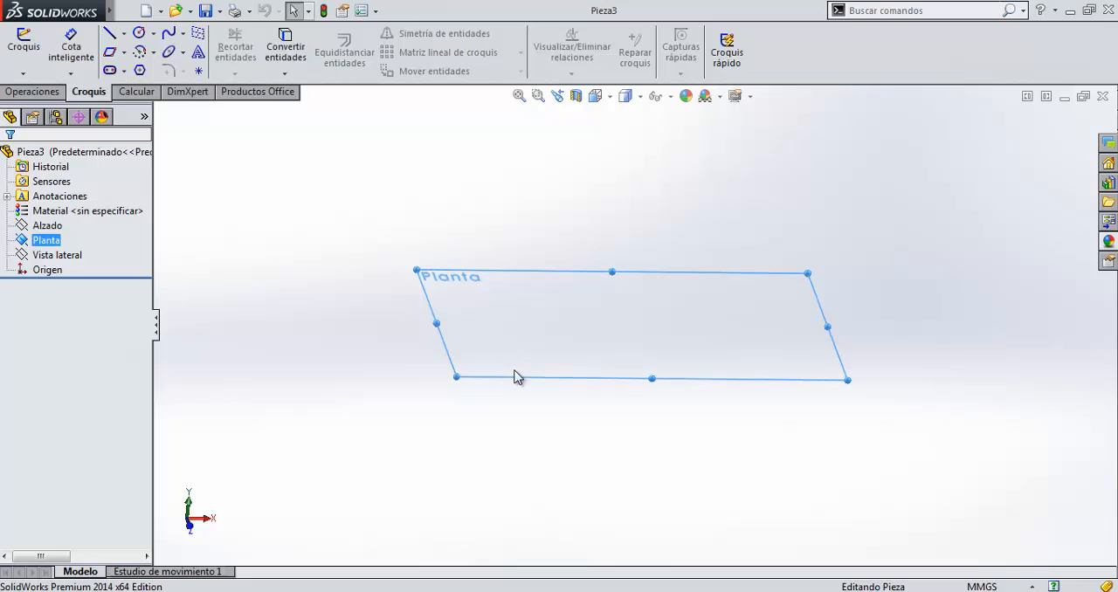
Orient the view normal to the Planta plane and start a new sketch on it.
ctrl+click(49, 226)
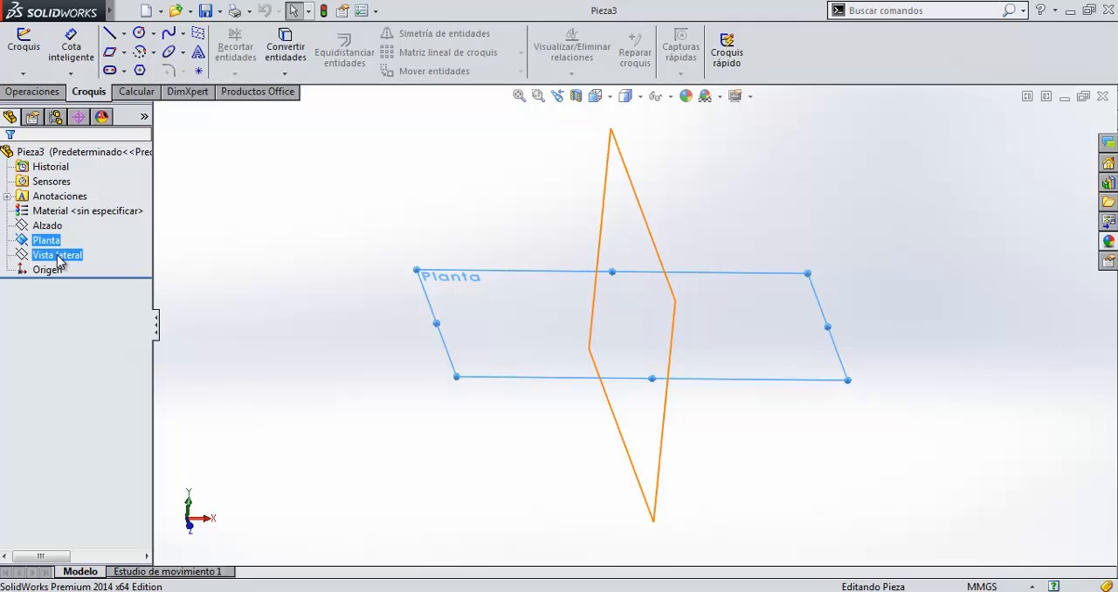
click(45, 241)
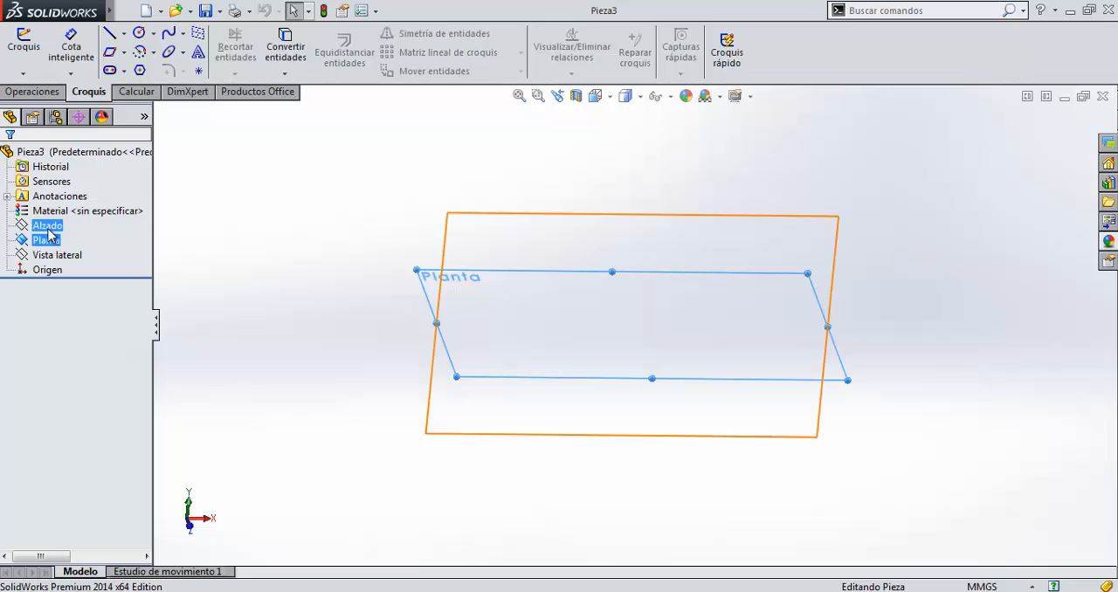
click(47, 229)
click(50, 239)
ctrl+click(49, 226)
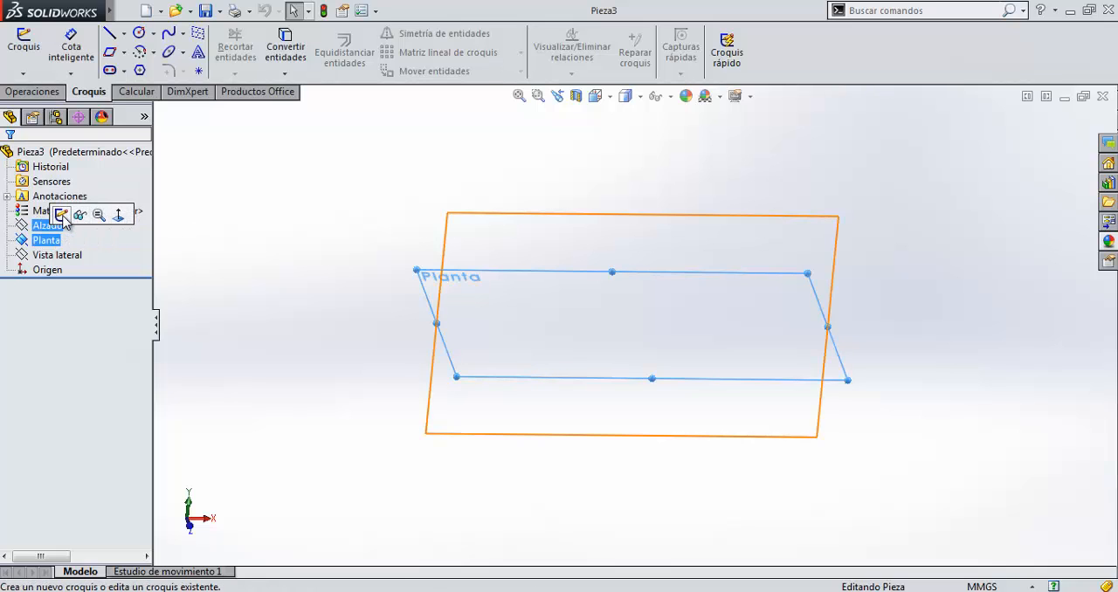
click(118, 215)
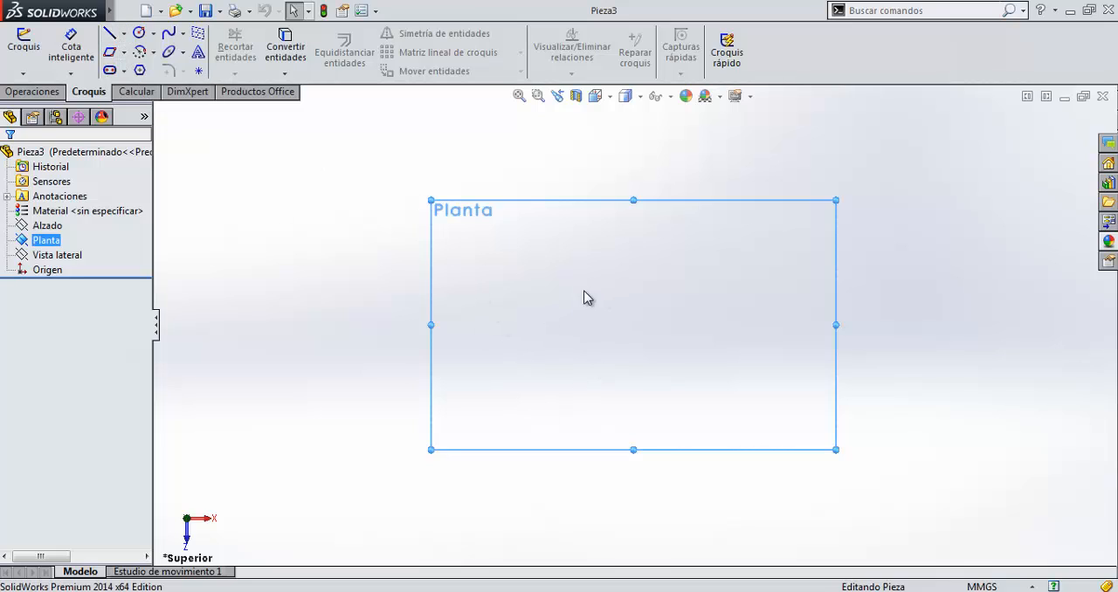
click(22, 48)
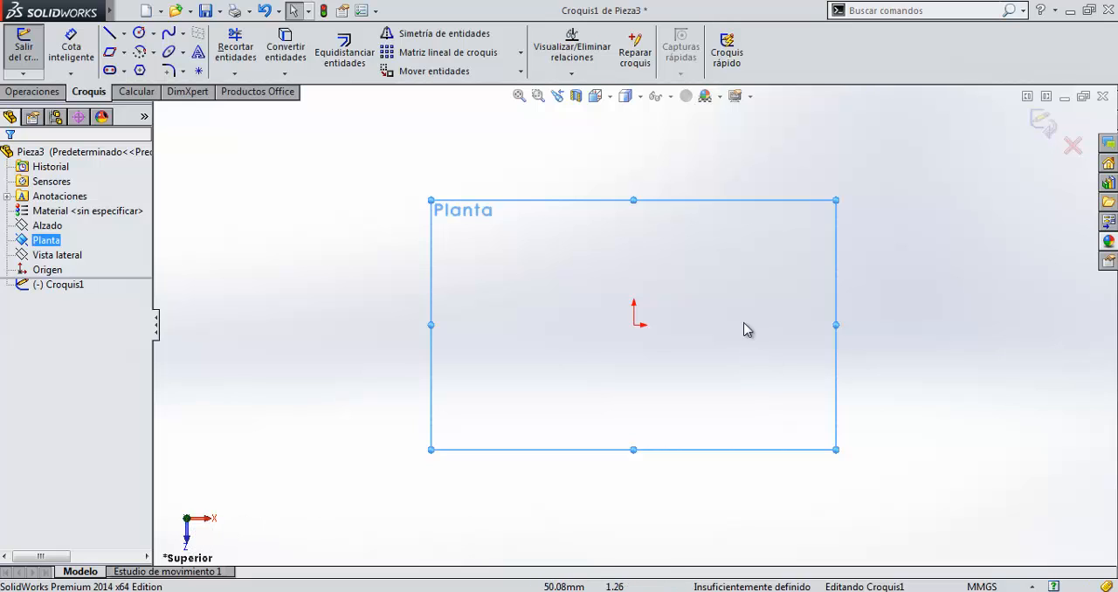
Sketch a horizontal line running in the positive X direction from the origin.
click(109, 33)
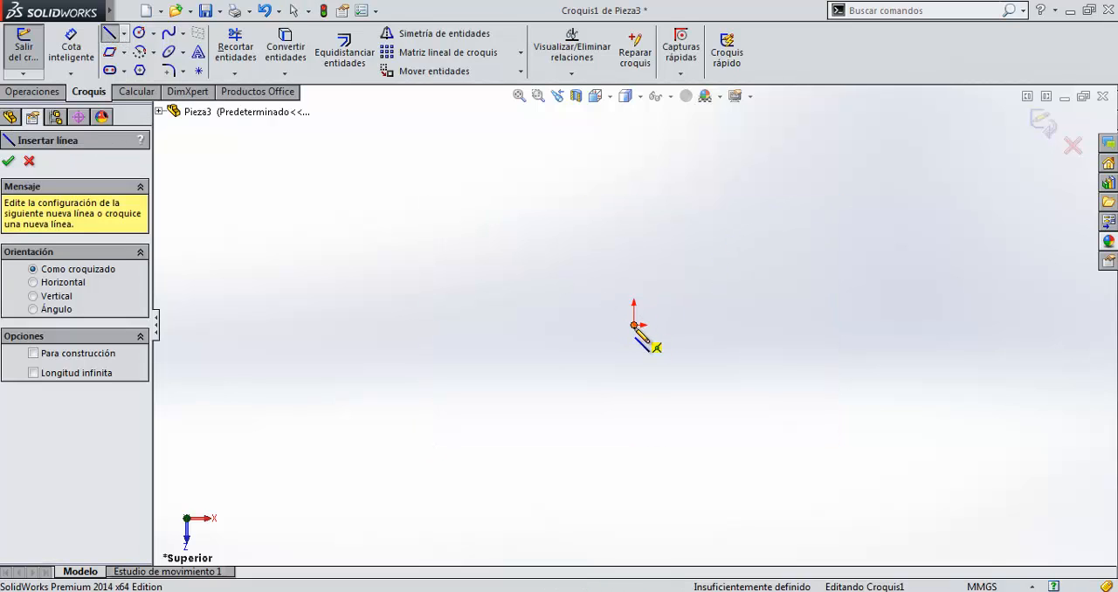
click(634, 325)
click(808, 325)
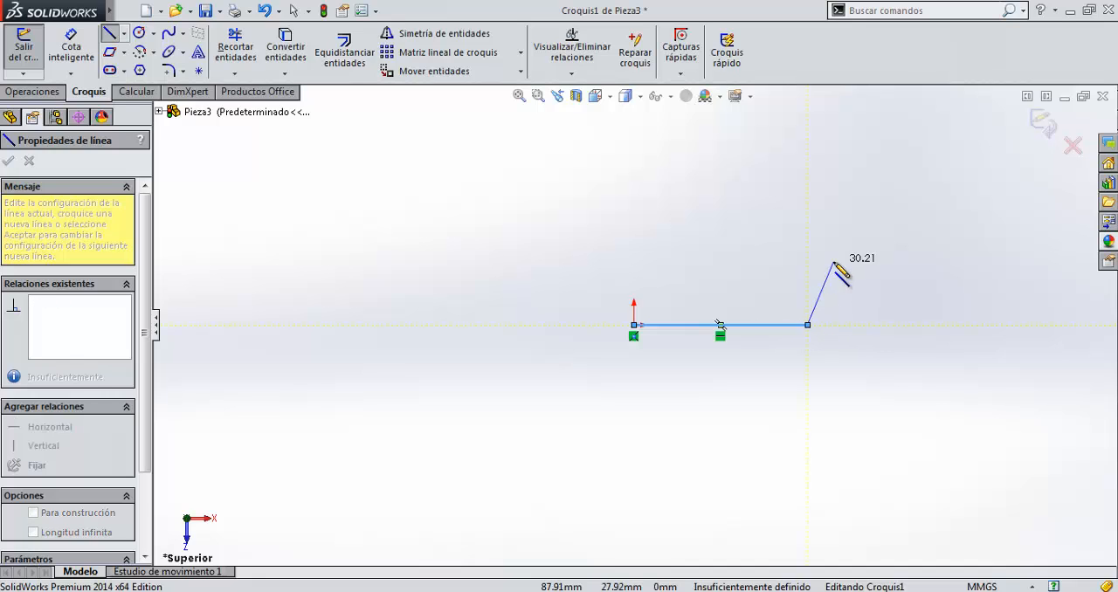
key(Escape)
Sketch a slanted line from the origin to a point about 34.6 mm across and 63.6 mm up.
click(109, 33)
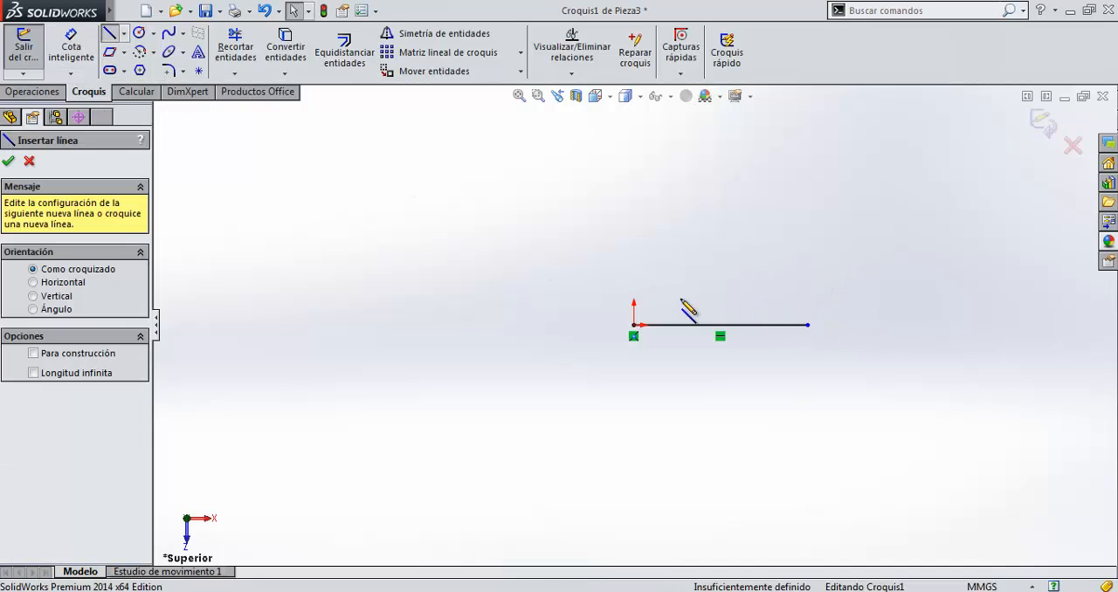
click(634, 325)
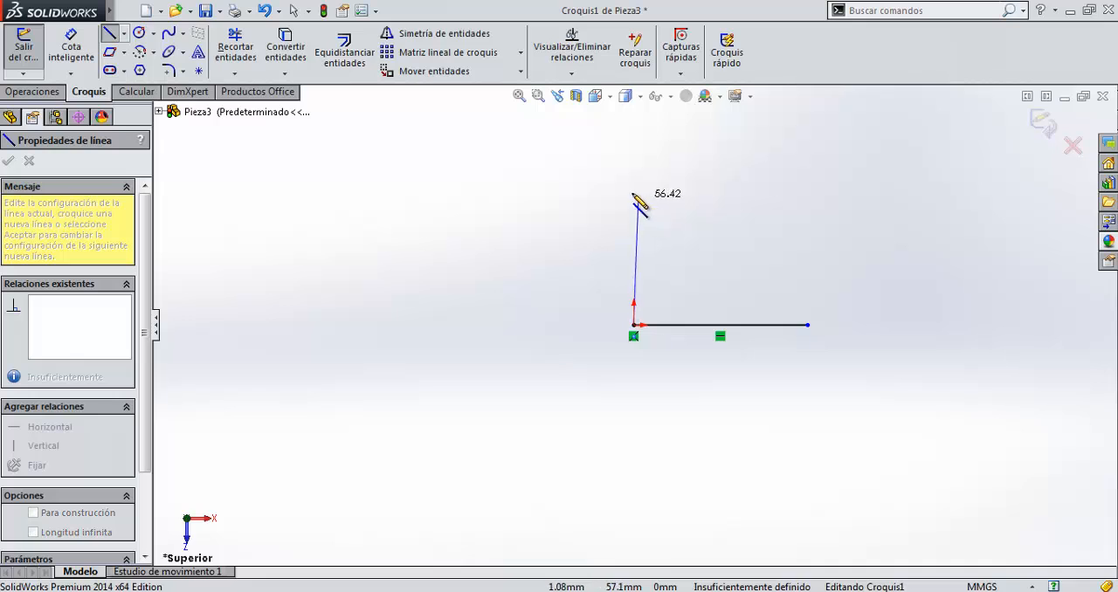
click(713, 180)
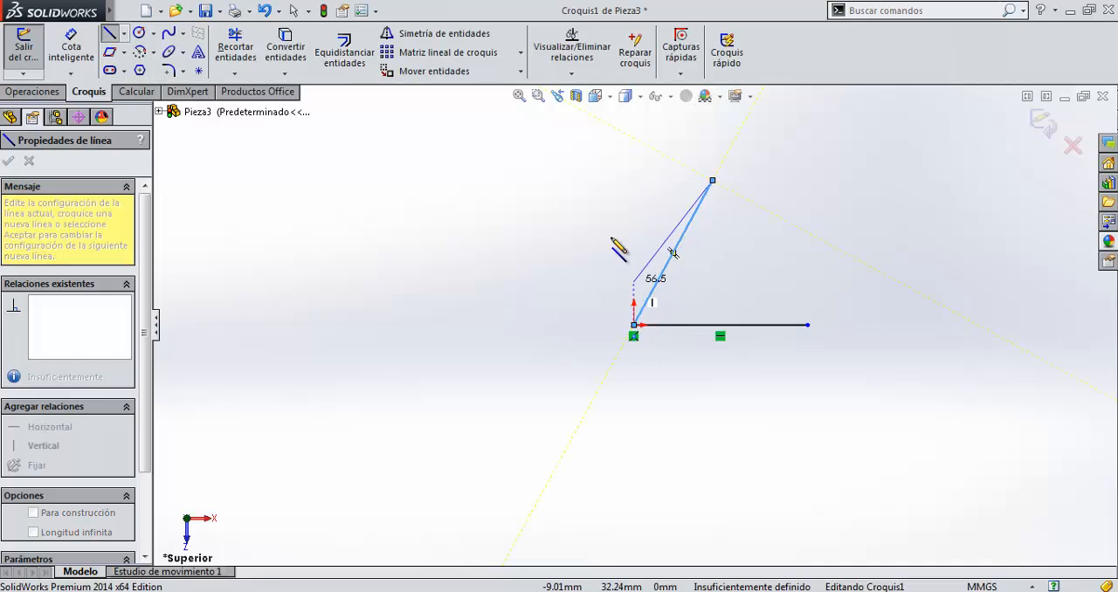
mouse_move(713, 181)
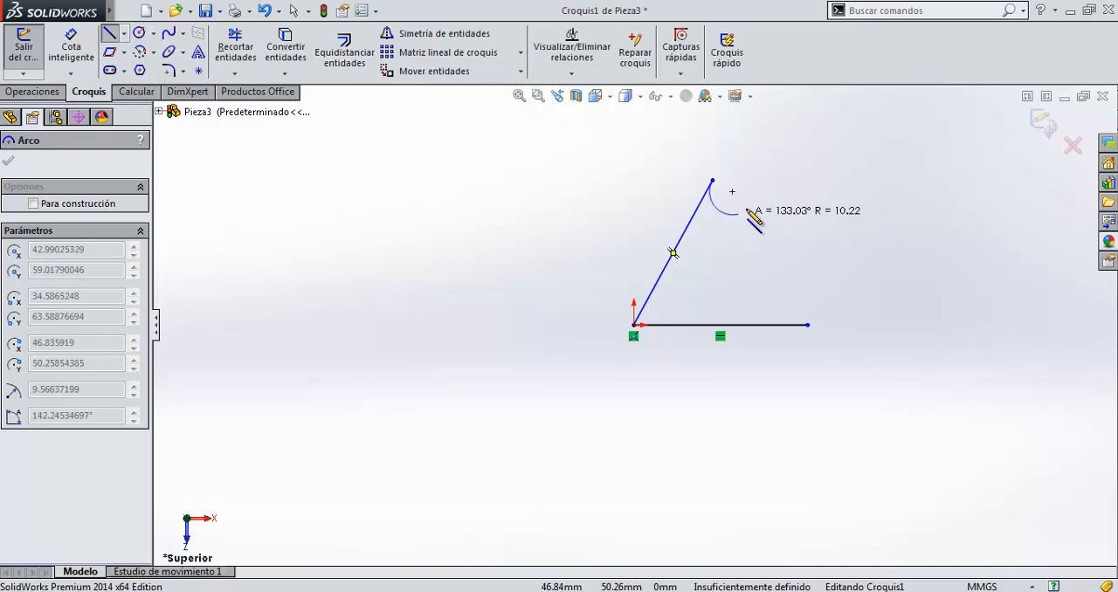
key(Escape)
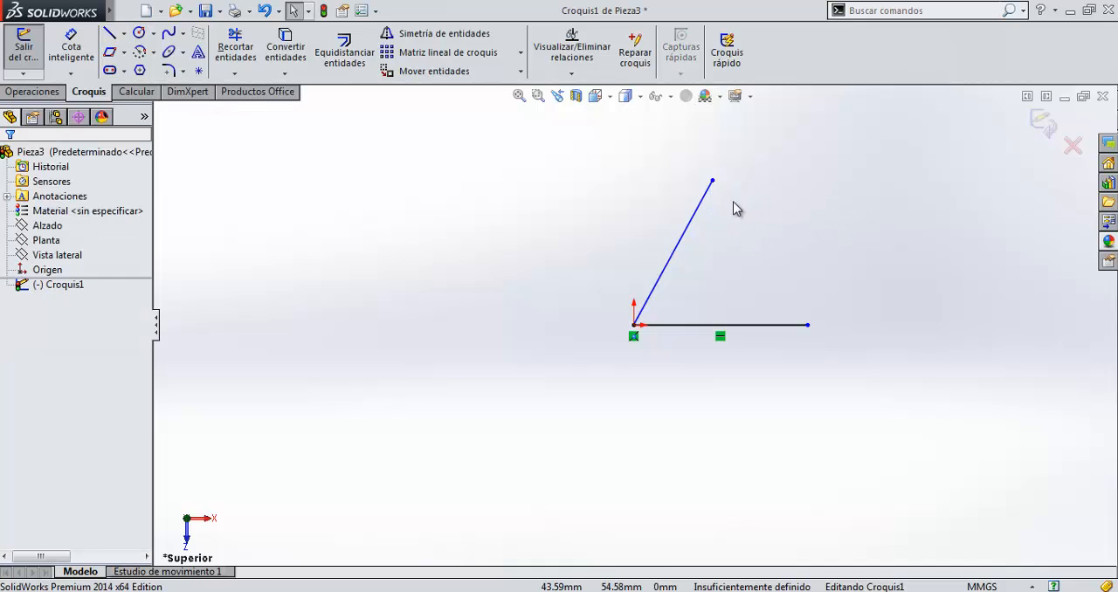
Close the profile with five connected lines, one of them vertical, from the slanted line's upper end to the horizontal line's free end.
click(106, 33)
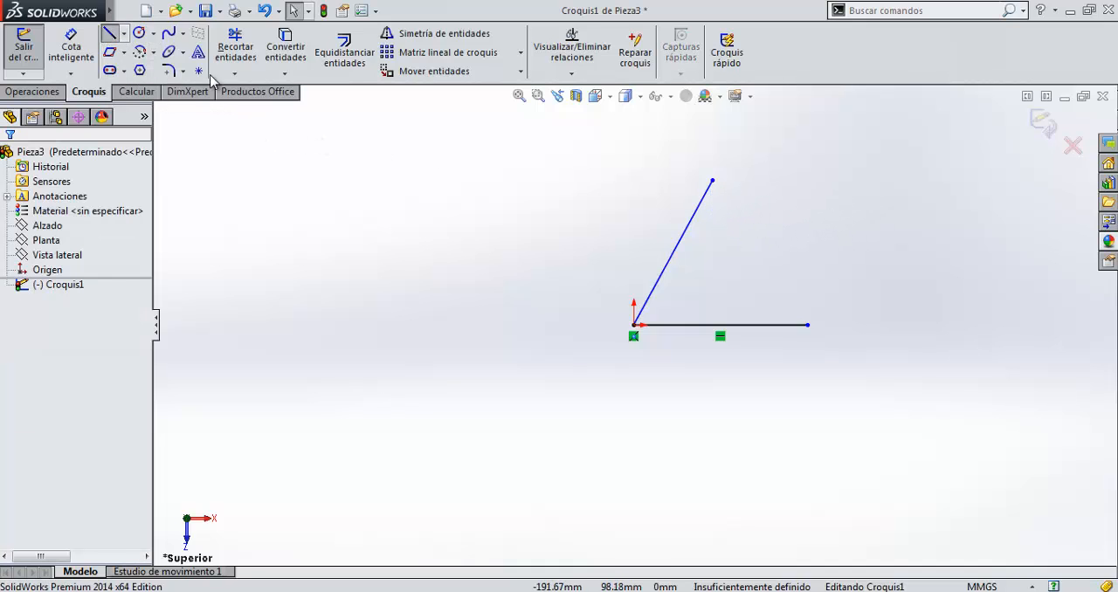
click(713, 181)
click(802, 218)
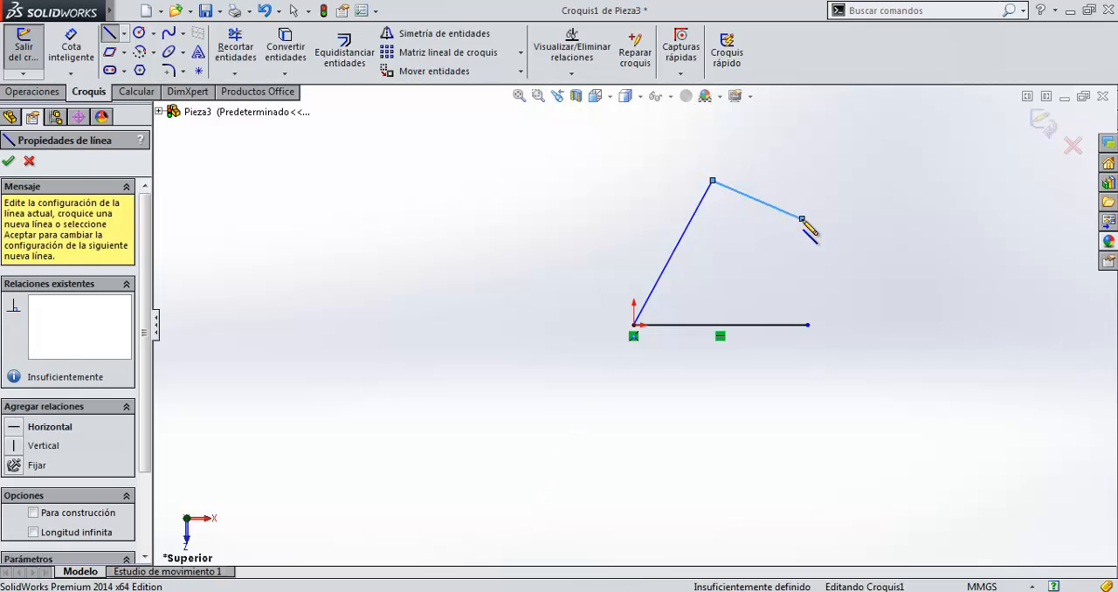
click(849, 167)
click(890, 205)
click(890, 270)
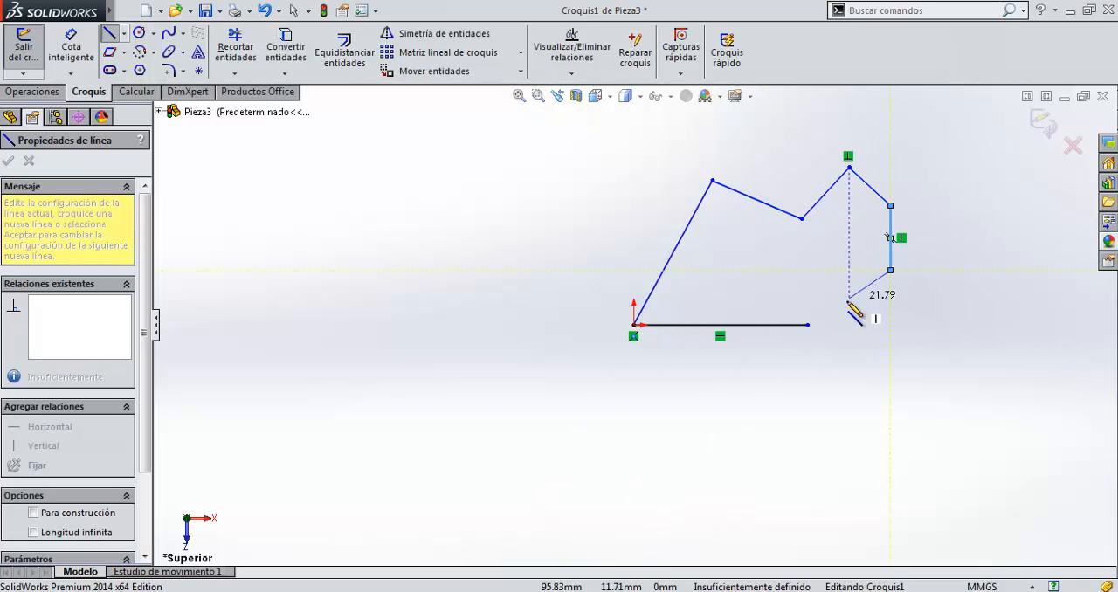
click(808, 325)
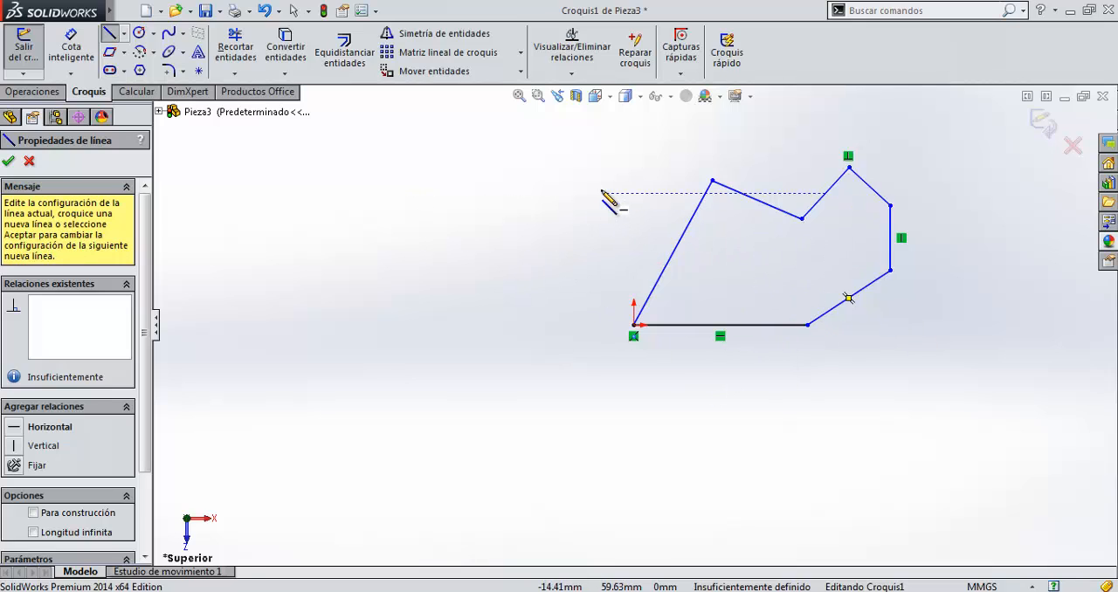
Finish the Line command and exit the sketch, keeping the closed profile.
click(7, 163)
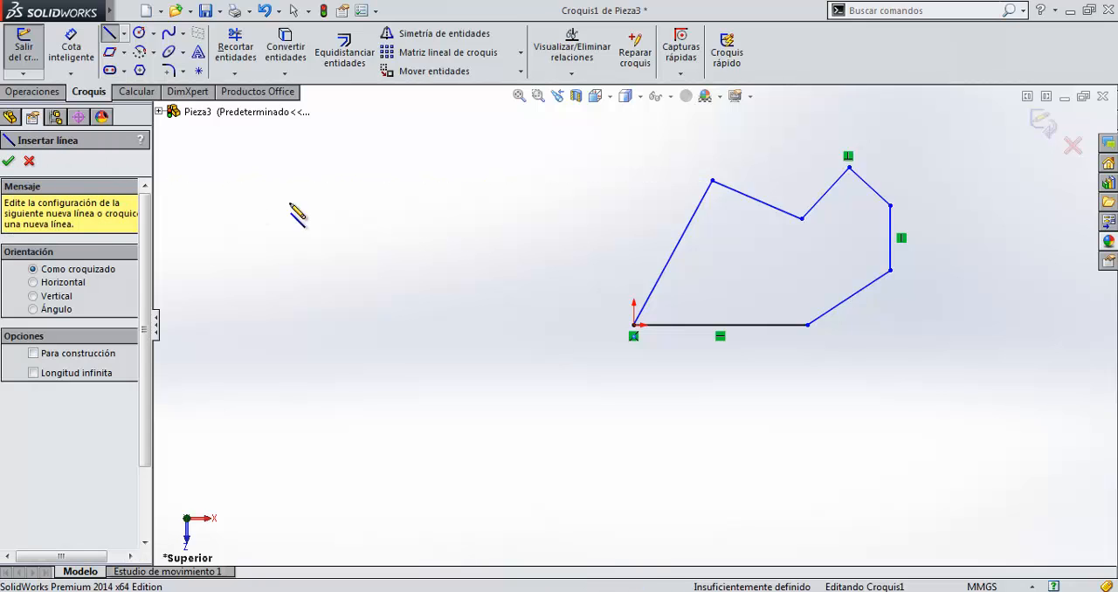
click(10, 164)
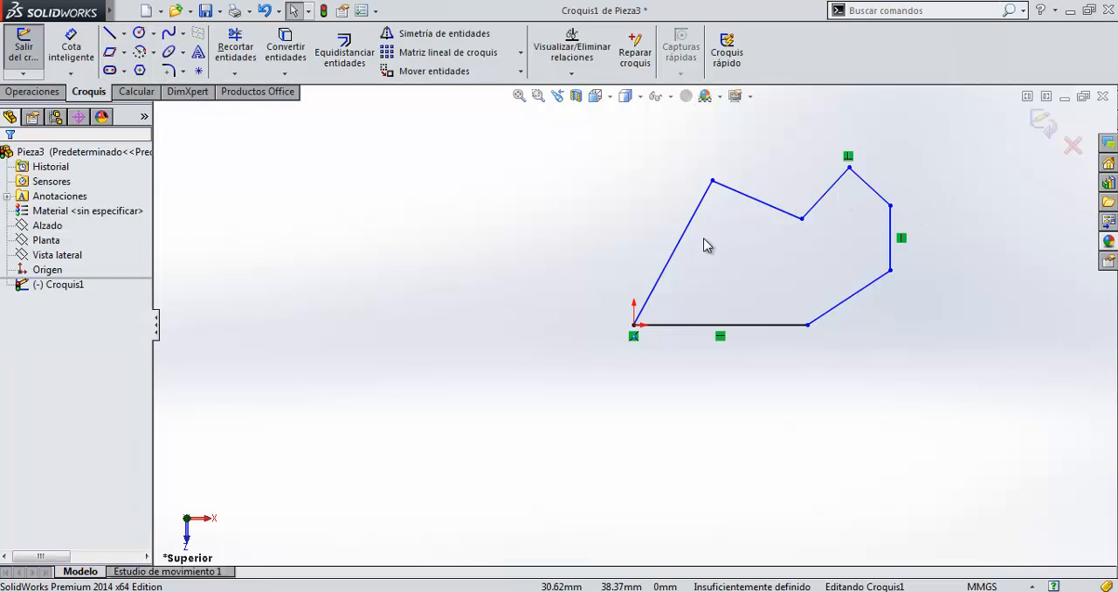
scroll(704, 239, up, 1)
scroll(855, 212, down, 2)
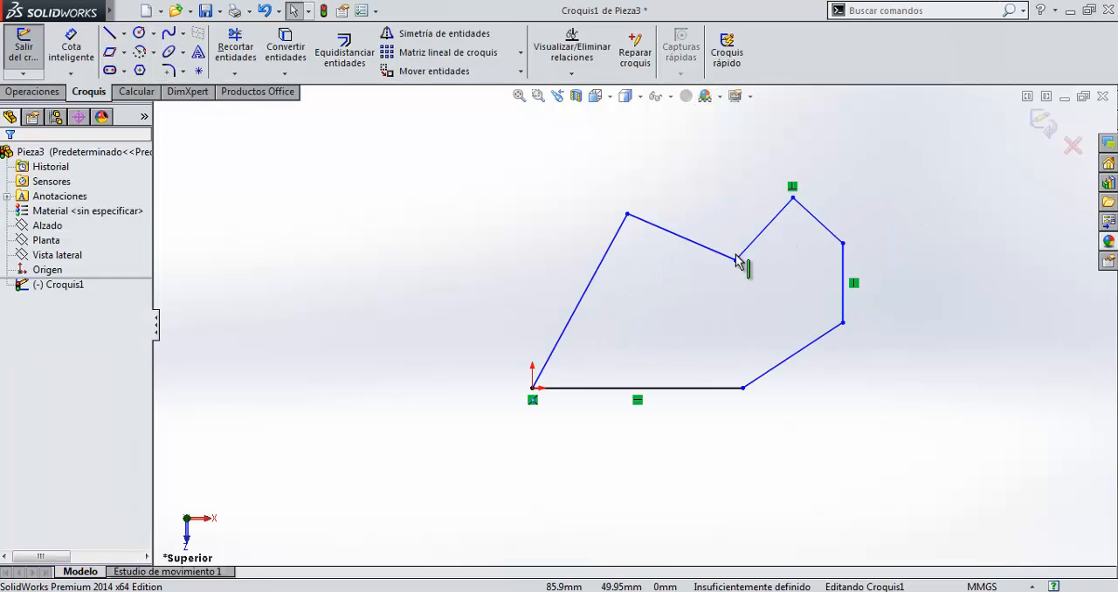
click(1041, 126)
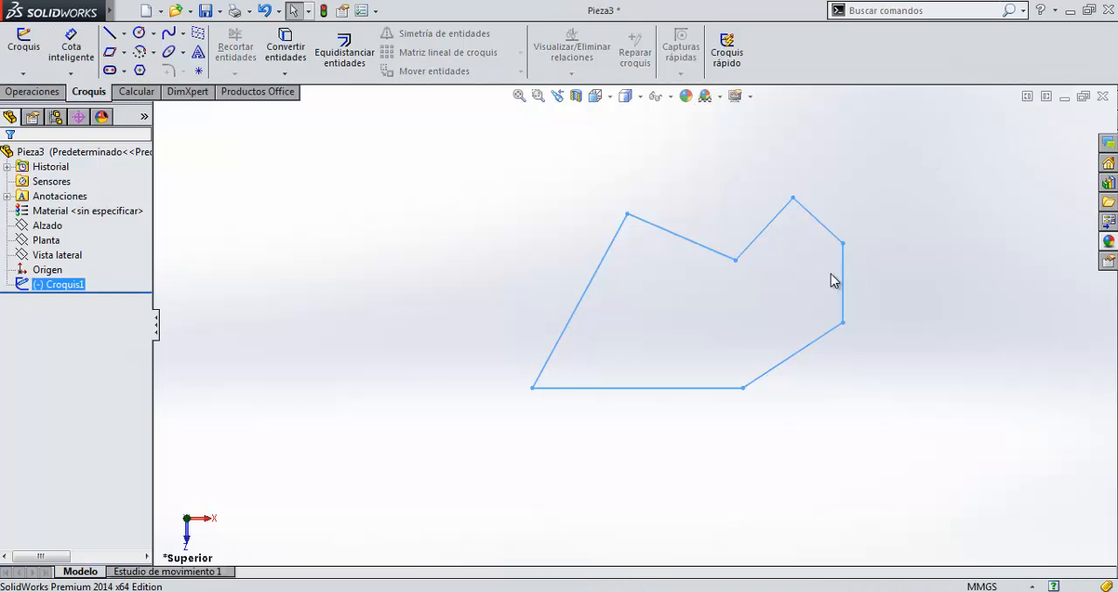
mouse_move(467, 238)
mouse_down()
mouse_move(848, 387)
mouse_move(858, 377)
mouse_up()
Reopen the existing profile sketch for editing.
click(24, 40)
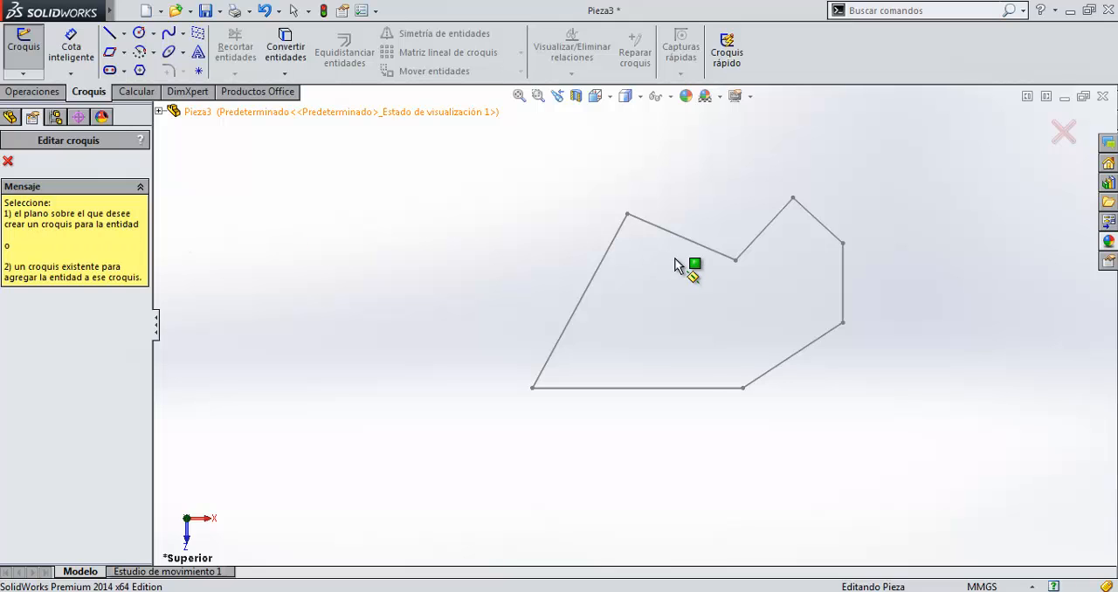
click(7, 161)
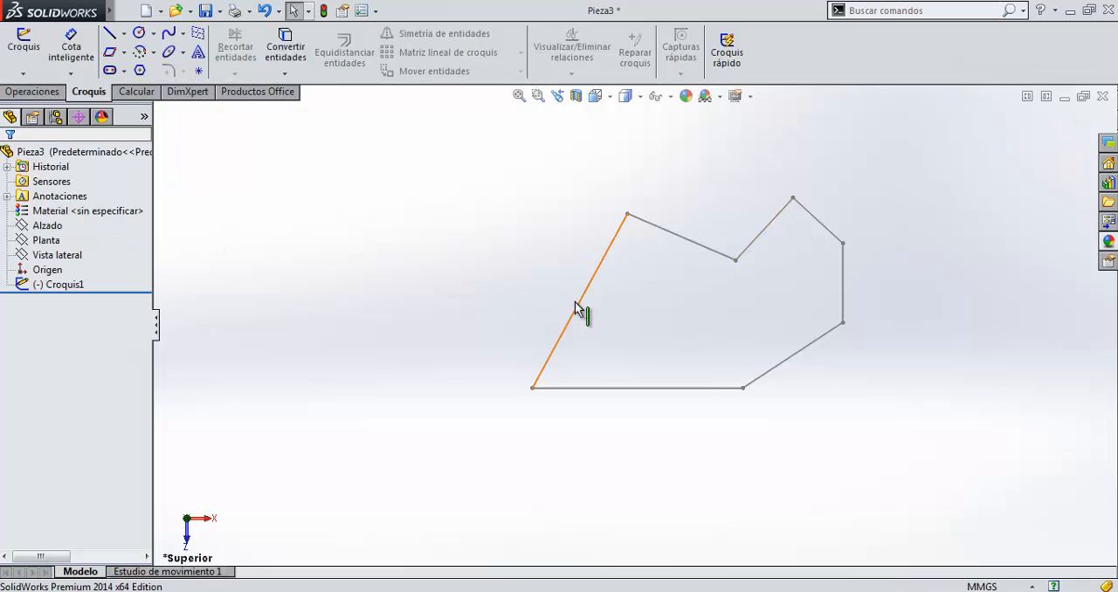
click(70, 286)
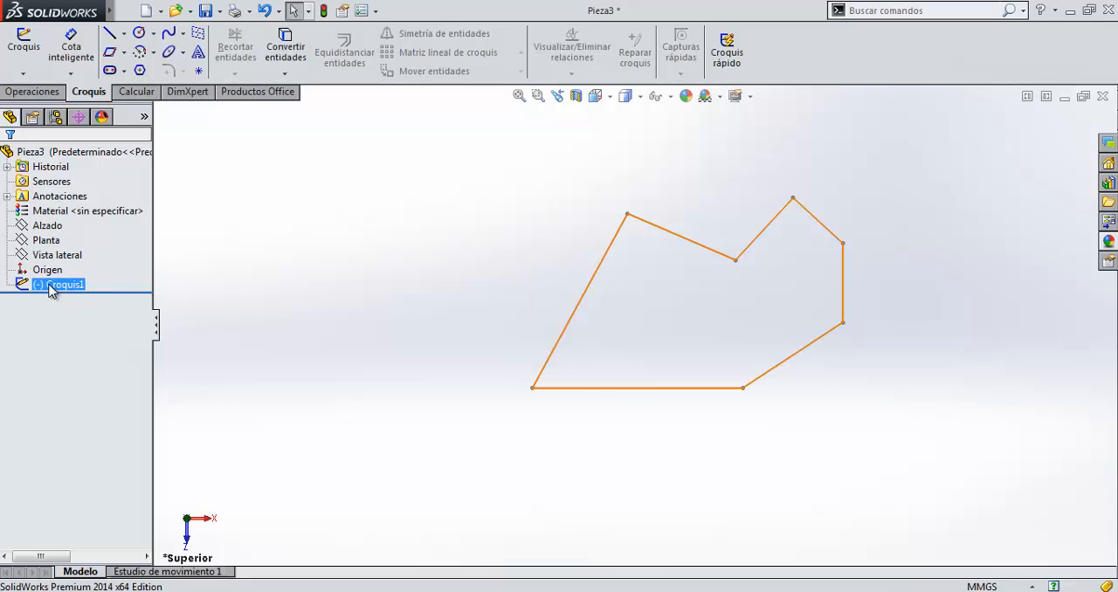
right_click(50, 290)
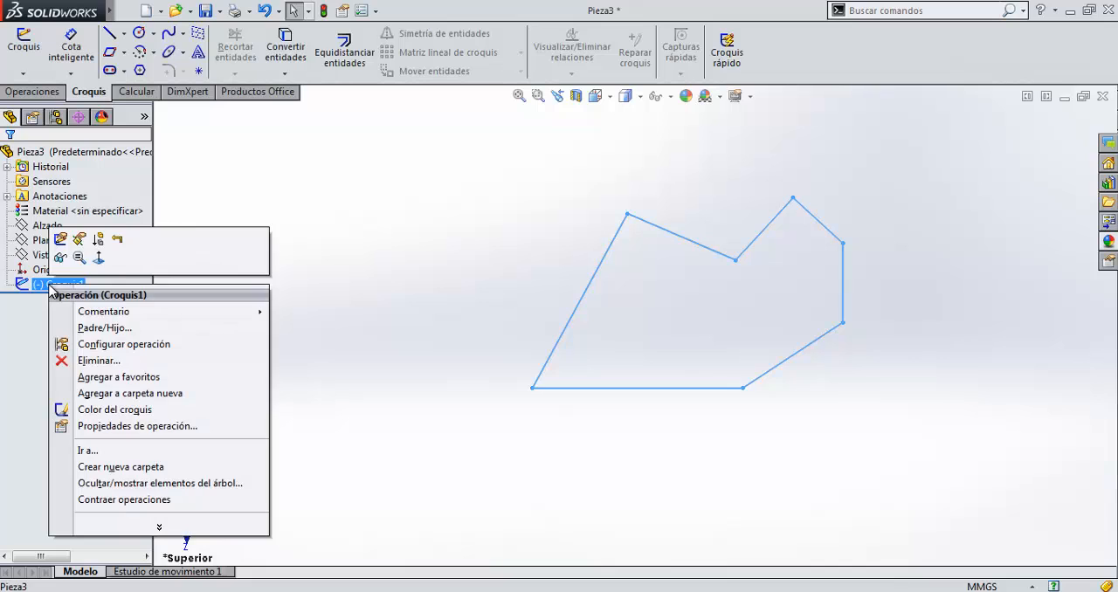
click(61, 240)
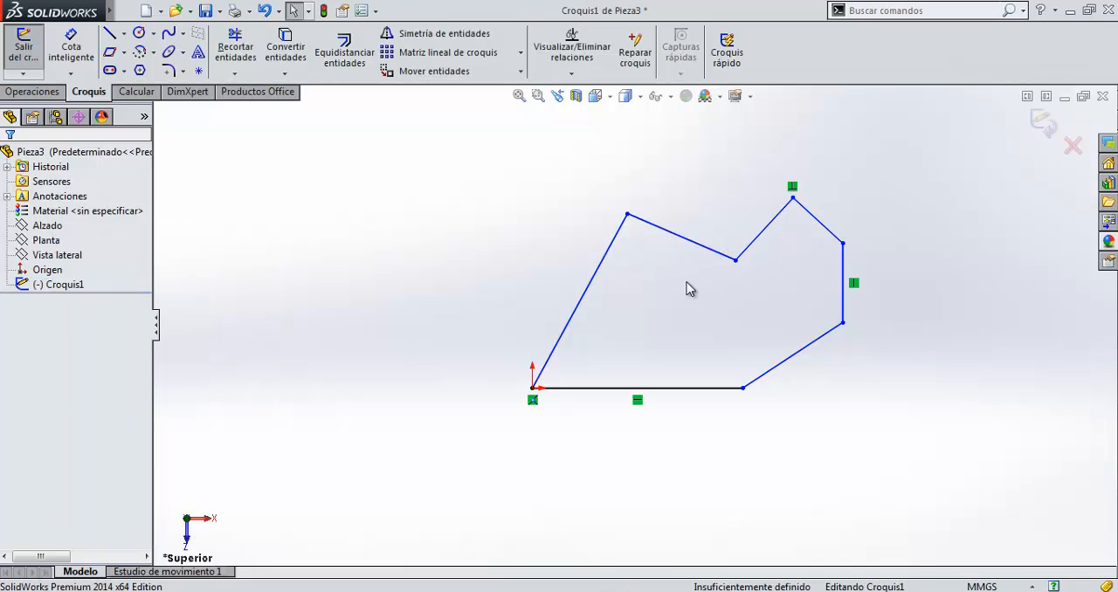
Sketch two inner lines: from the notch vertex to the horizontal line's free end, and from the slanted line's upper end down onto the horizontal line.
click(110, 33)
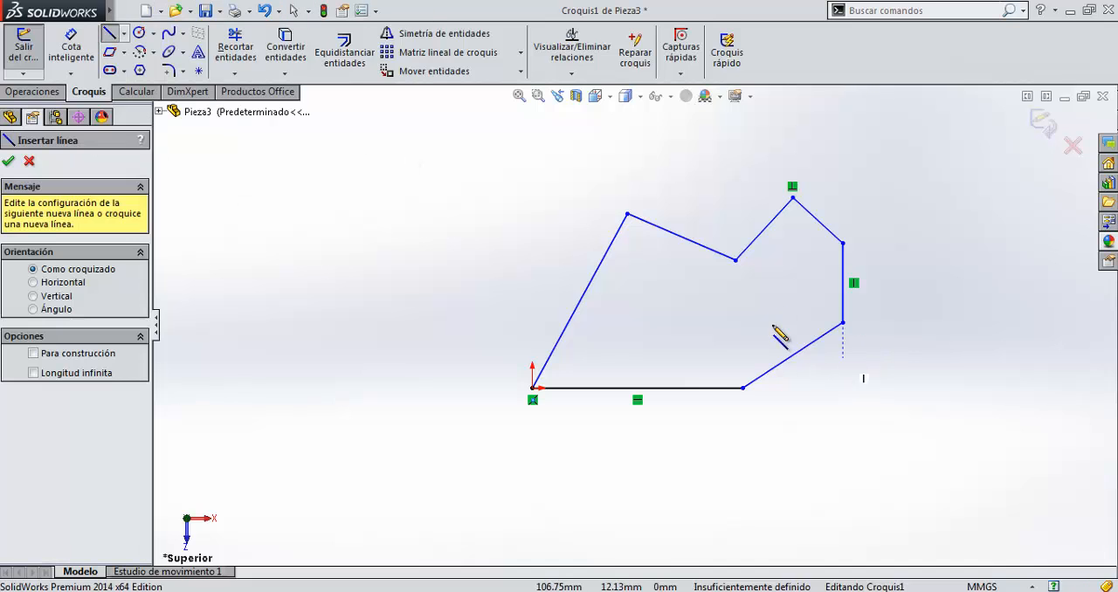
drag(736, 259, 742, 388)
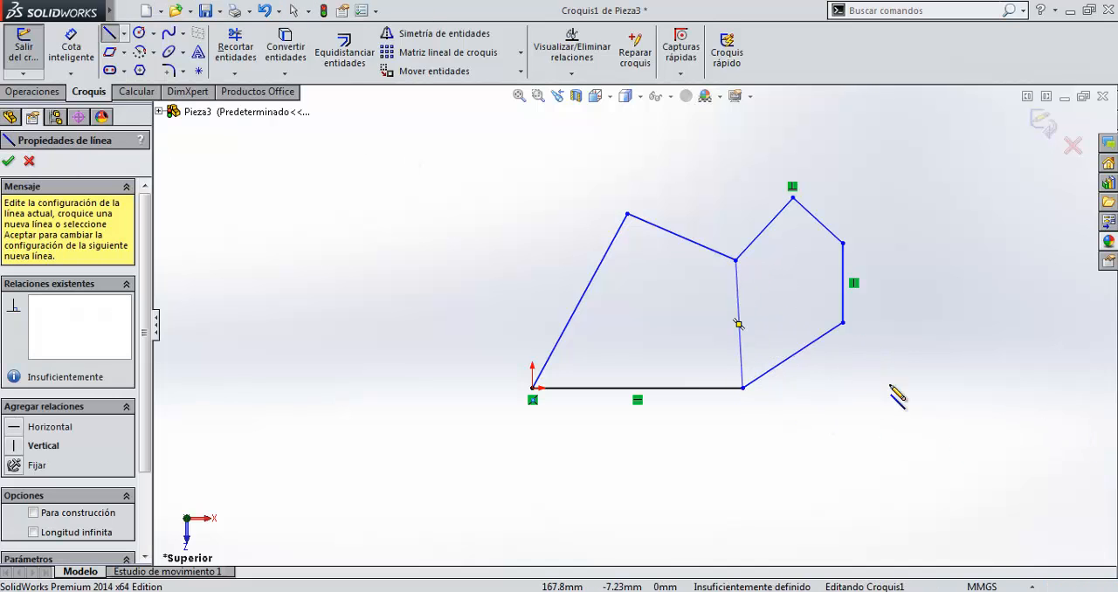
click(110, 34)
click(110, 33)
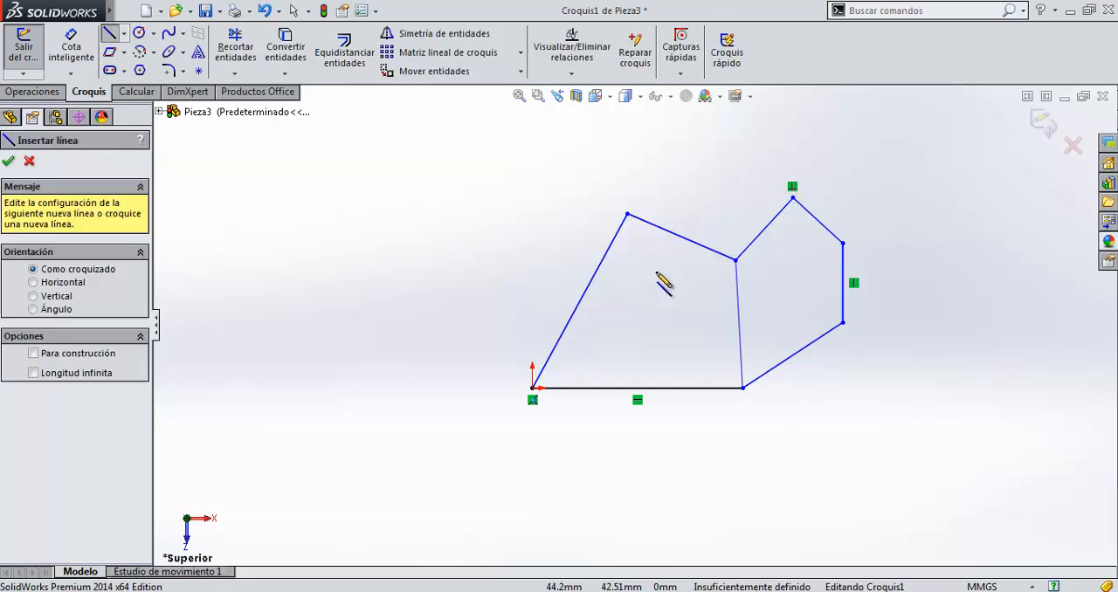
mouse_move(627, 214)
mouse_down()
mouse_move(674, 407)
mouse_move(659, 389)
mouse_up()
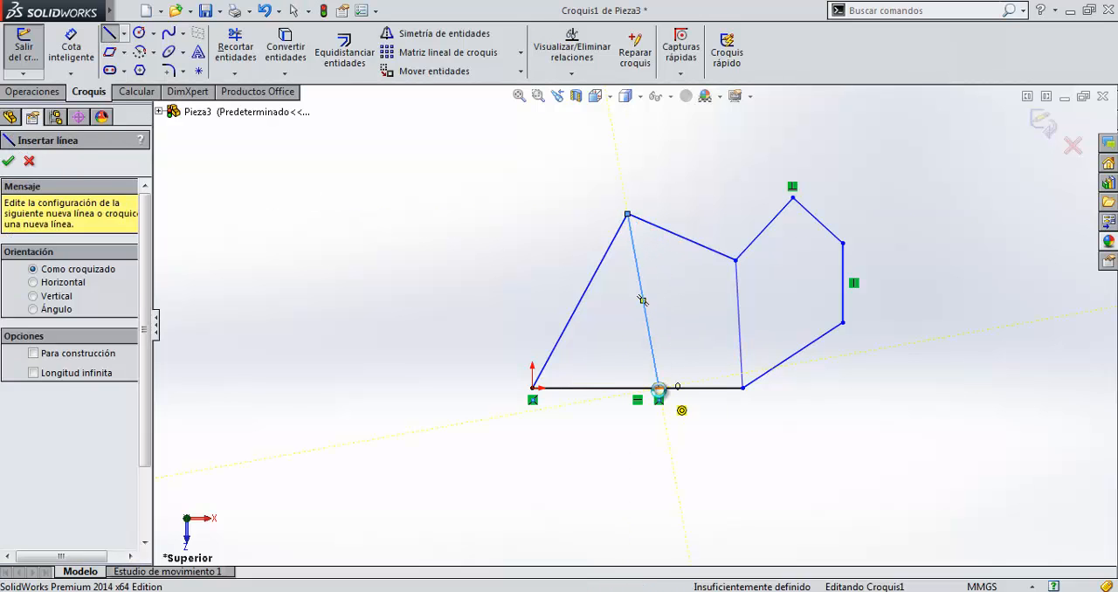
key(Escape)
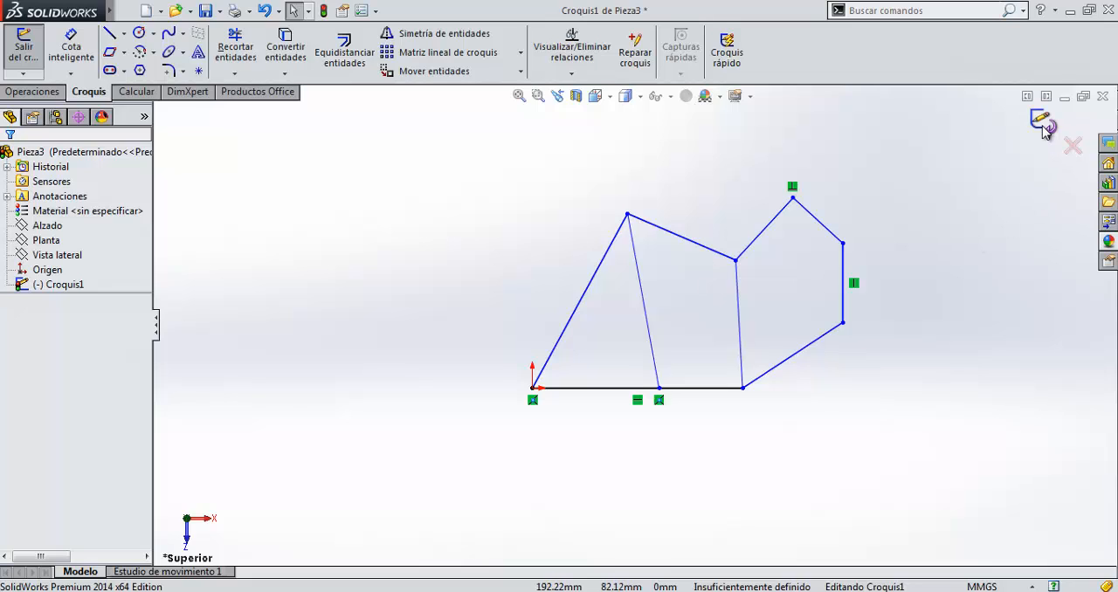
Delete the slanted line at the origin and smart-trim away the inner line at the notch and both profile lines meeting there.
click(602, 272)
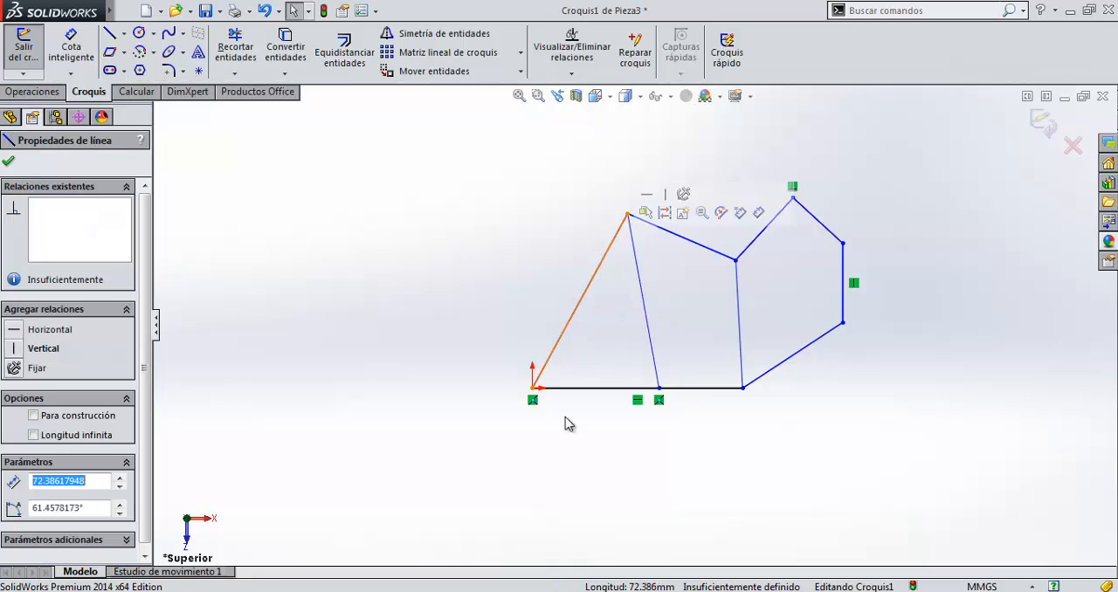
click(542, 470)
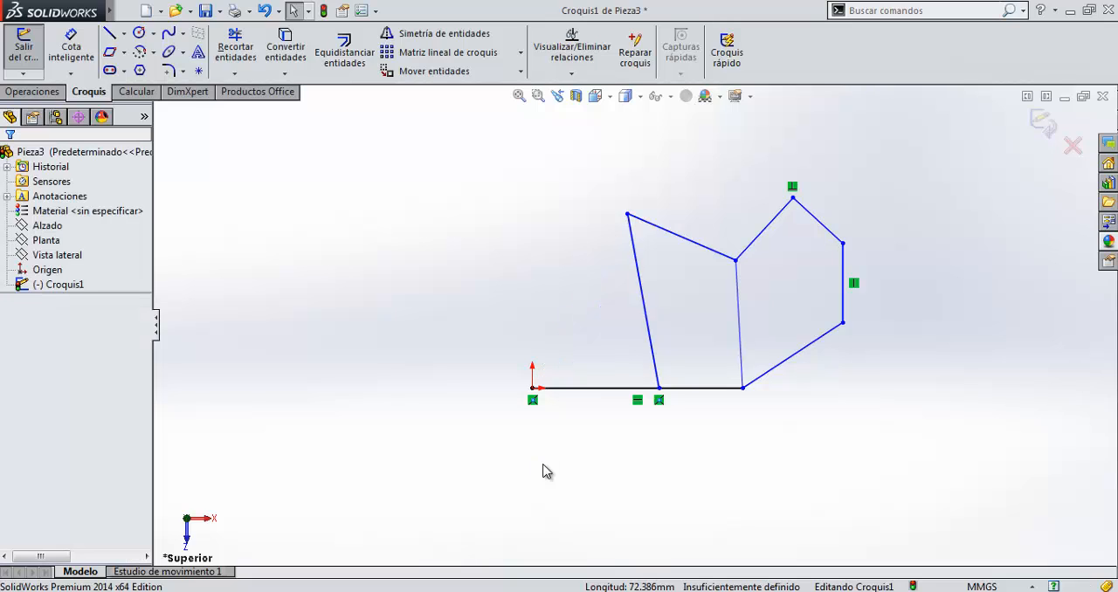
click(236, 51)
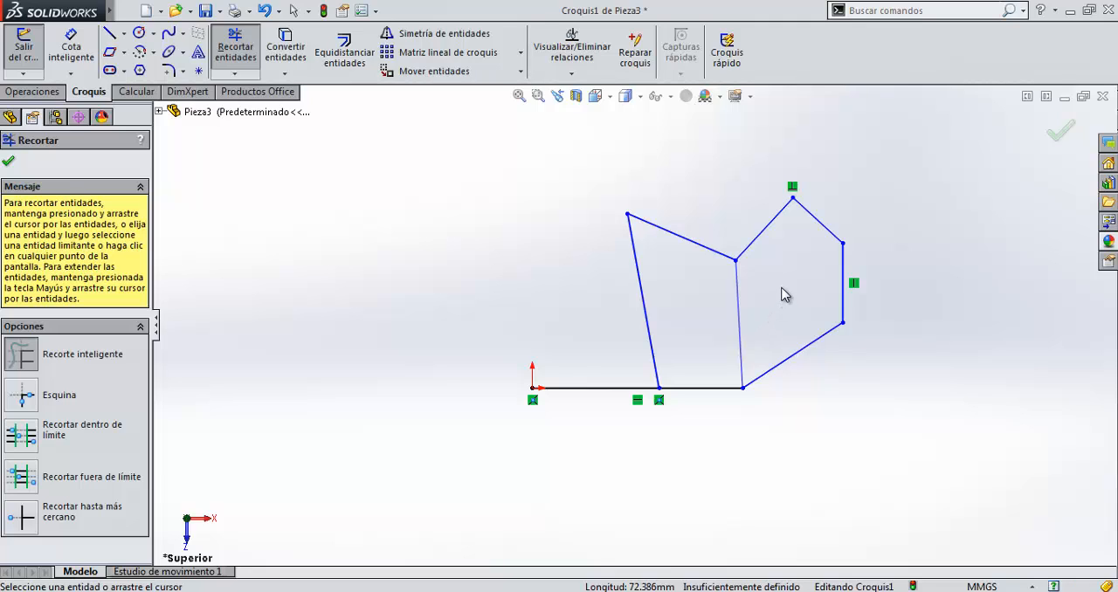
mouse_move(764, 299)
mouse_down()
mouse_move(710, 327)
mouse_move(701, 184)
mouse_up()
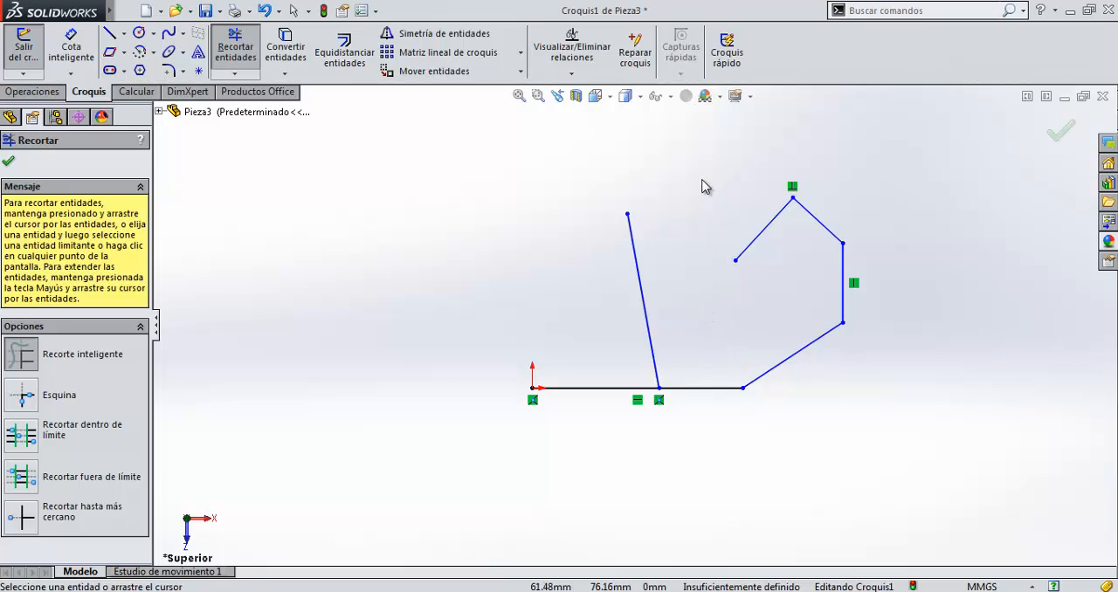
drag(753, 294, 748, 216)
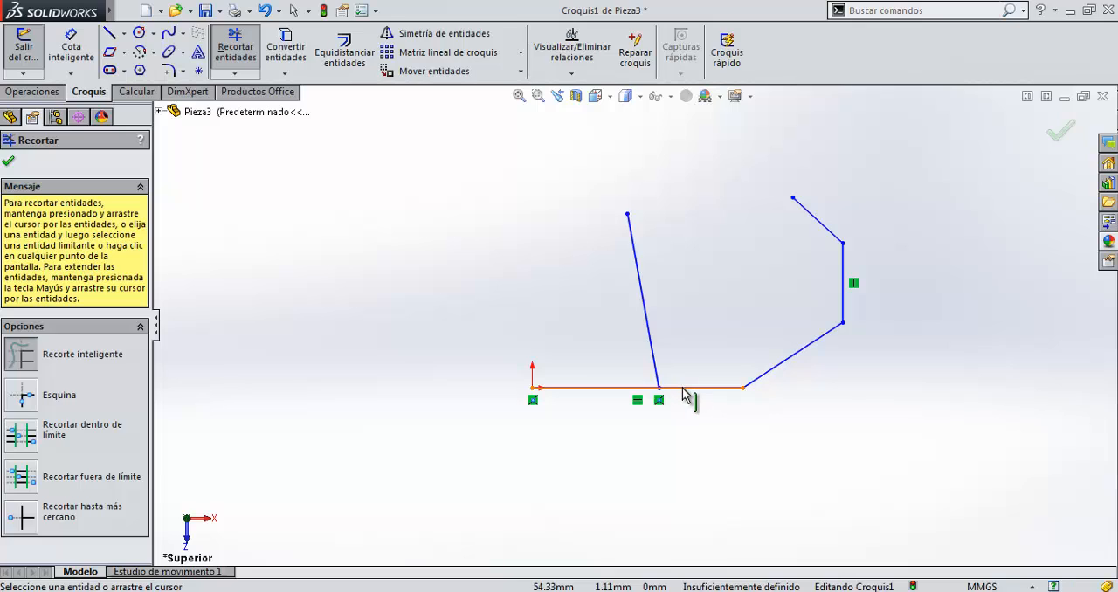
key(Escape)
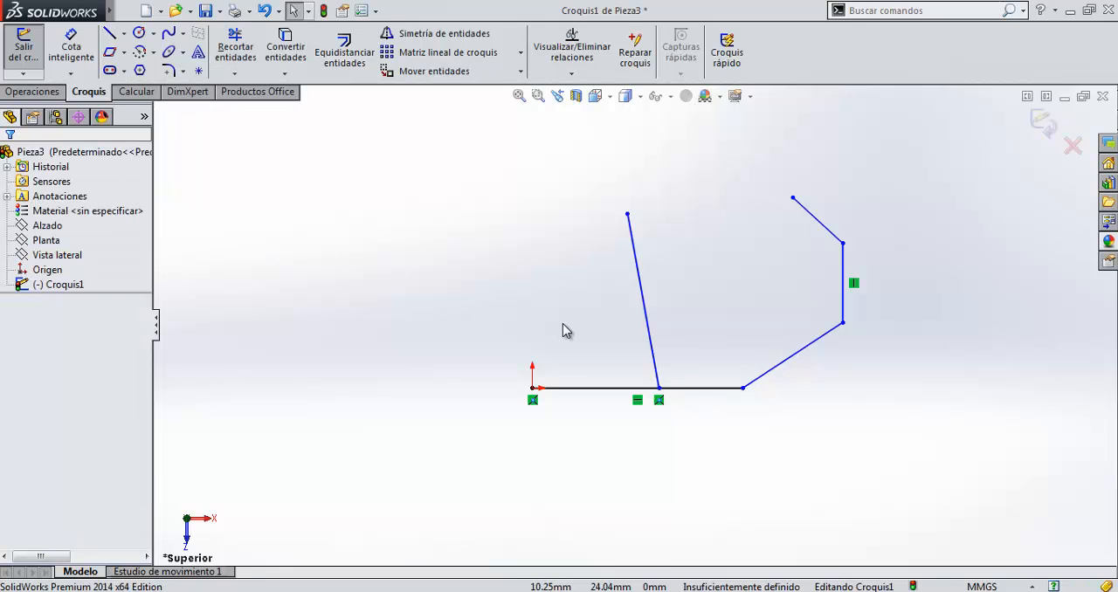
Delete the whole horizontal line at the origin and undo that deletion.
click(613, 392)
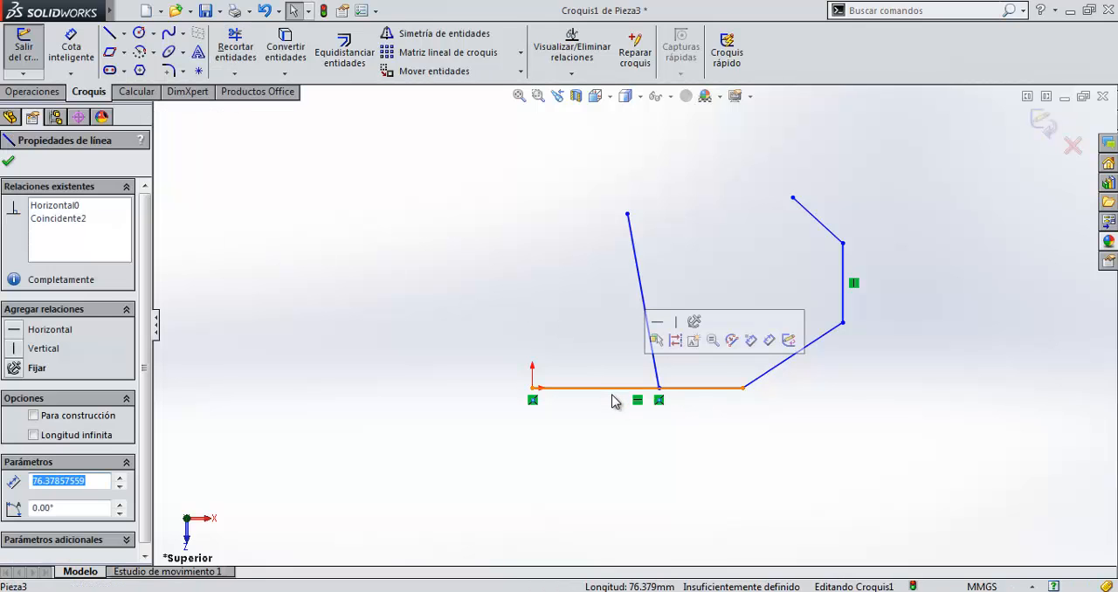
key(Delete)
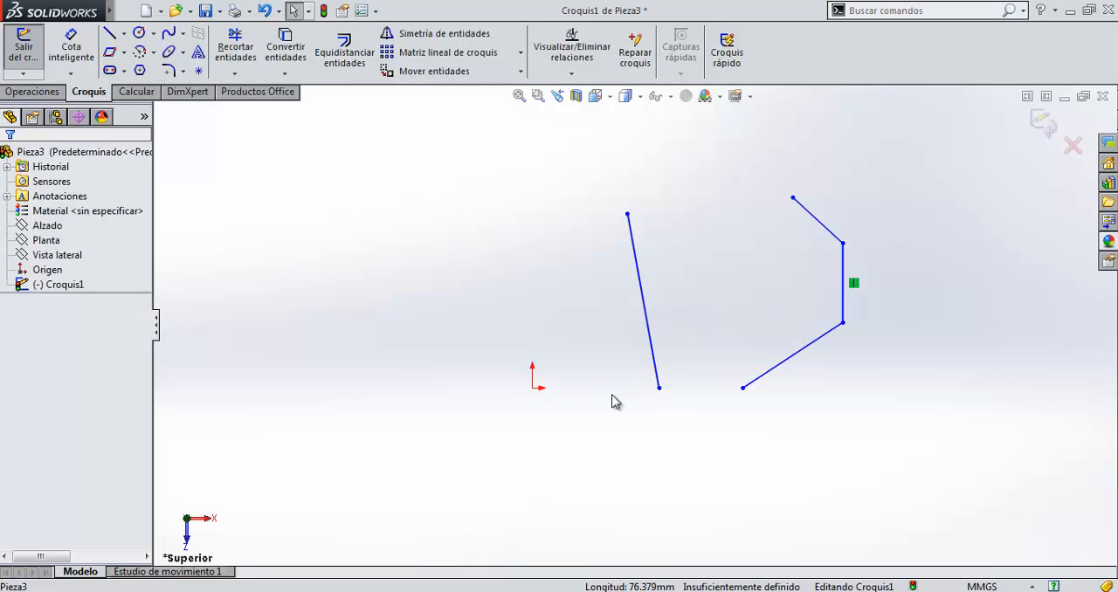
key(ctrl+z)
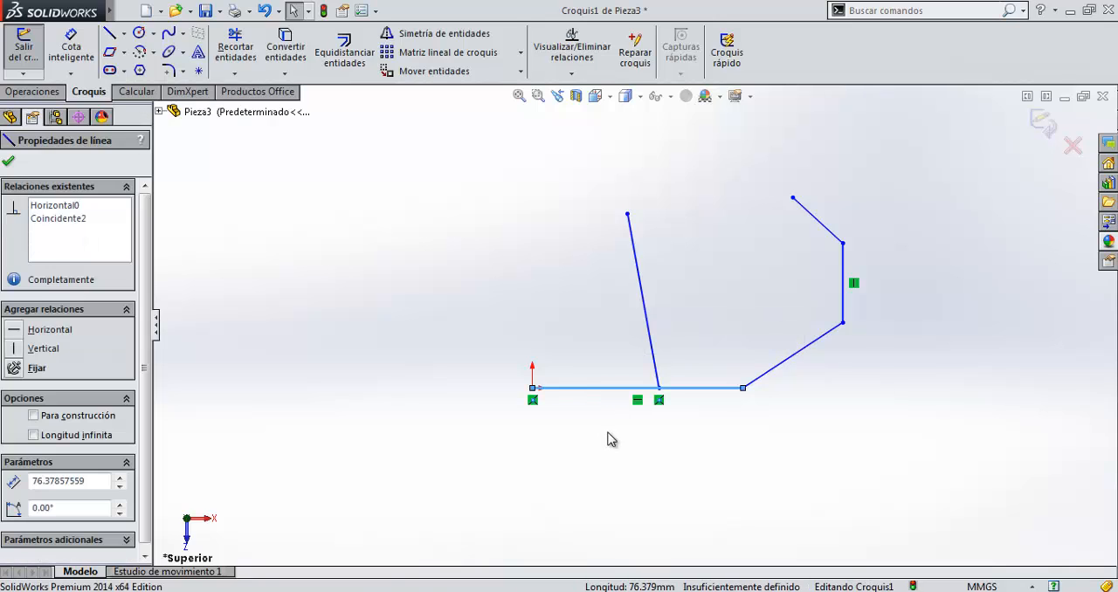
key(Escape)
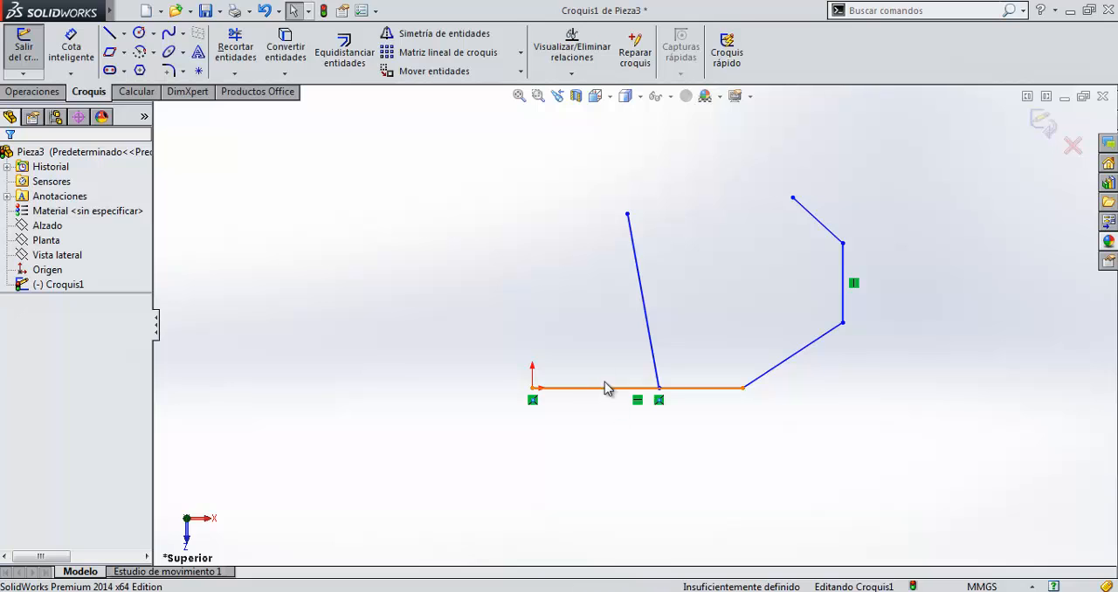
Trim away the horizontal line's segment between the origin and the remaining inner line.
click(236, 51)
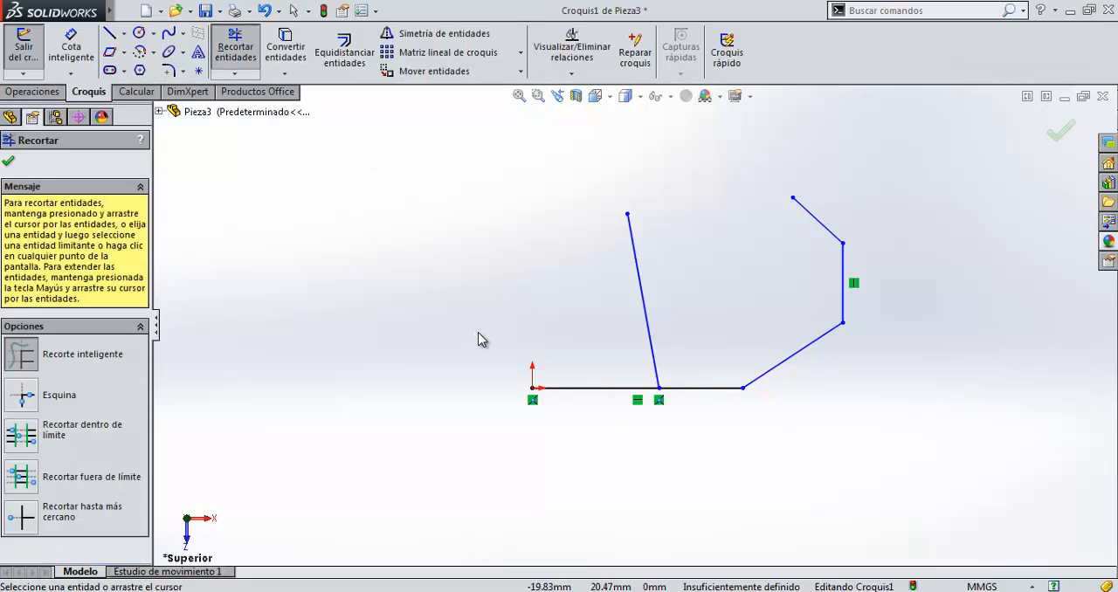
drag(564, 336, 603, 429)
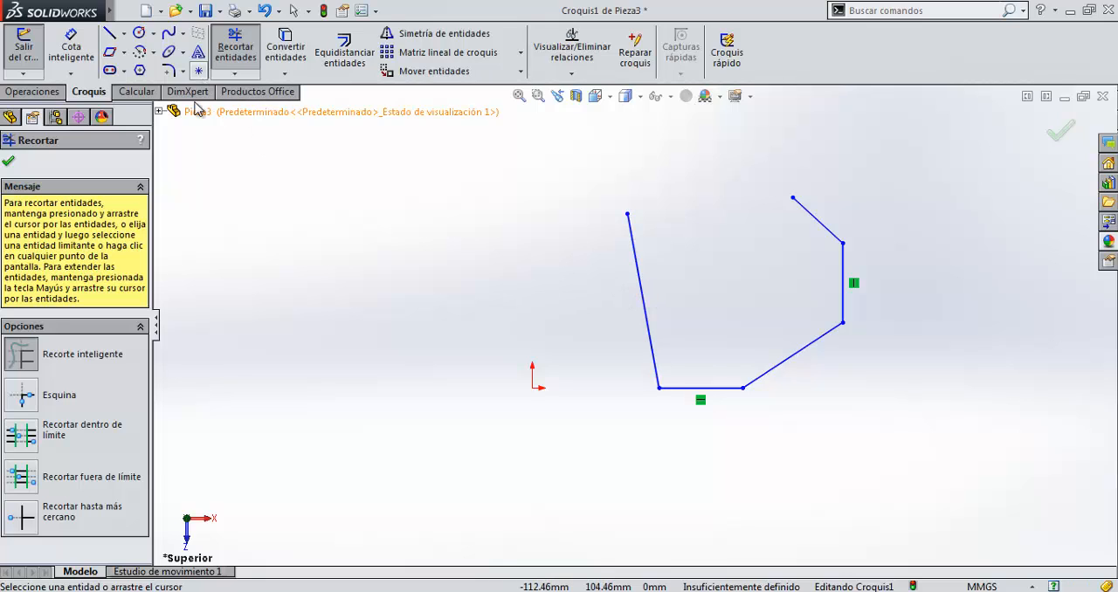
click(10, 163)
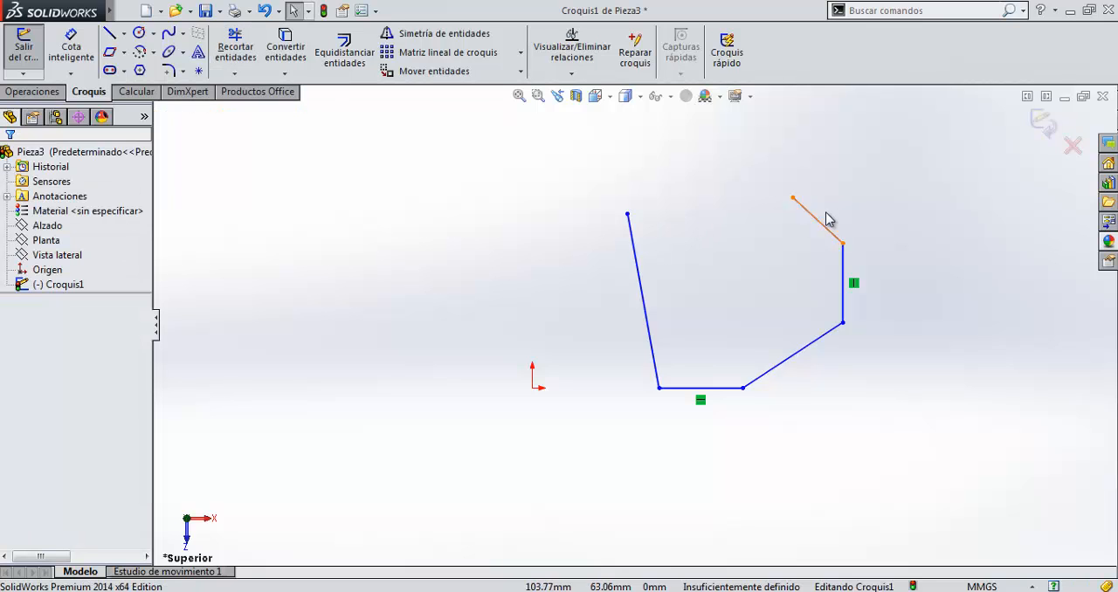
Delete all remaining sketch lines and sketch a center-point circle at the origin with a radius of about 19.8 mm.
drag(541, 160, 945, 461)
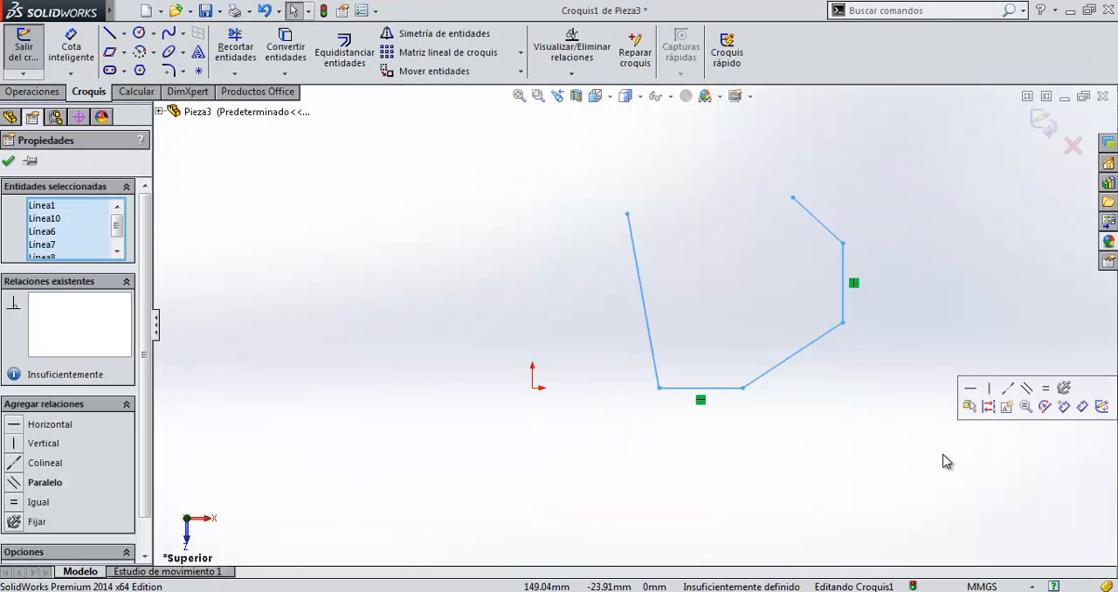
key(Delete)
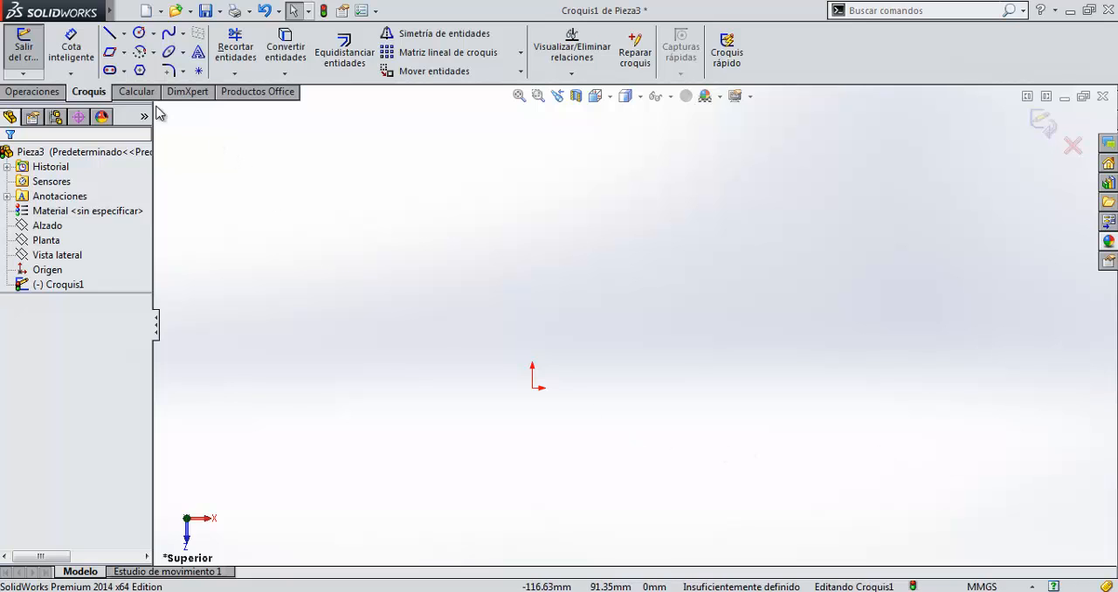
click(152, 35)
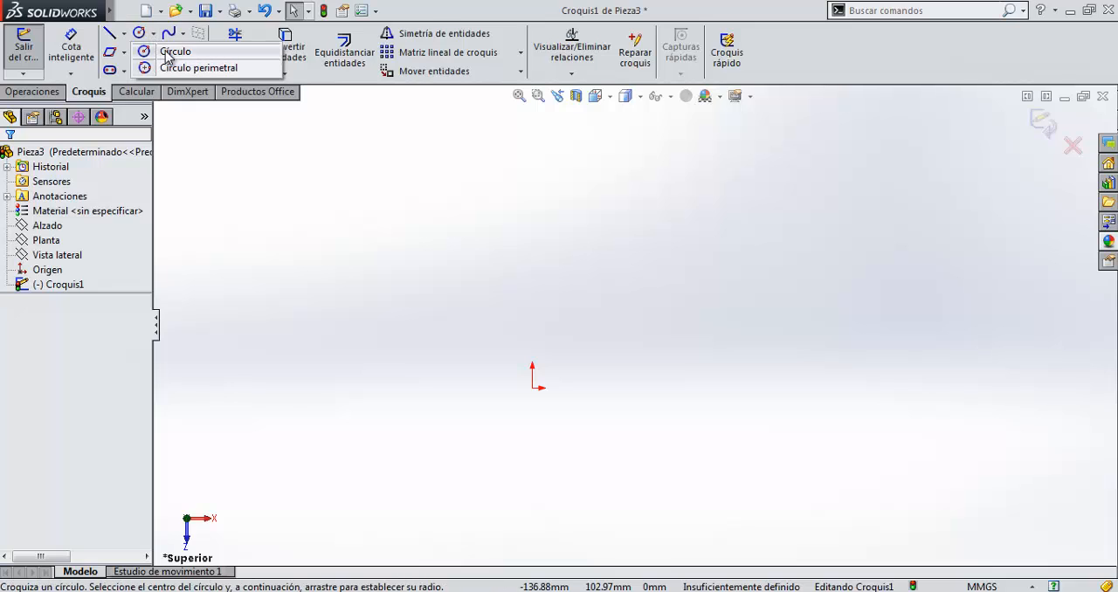
click(154, 50)
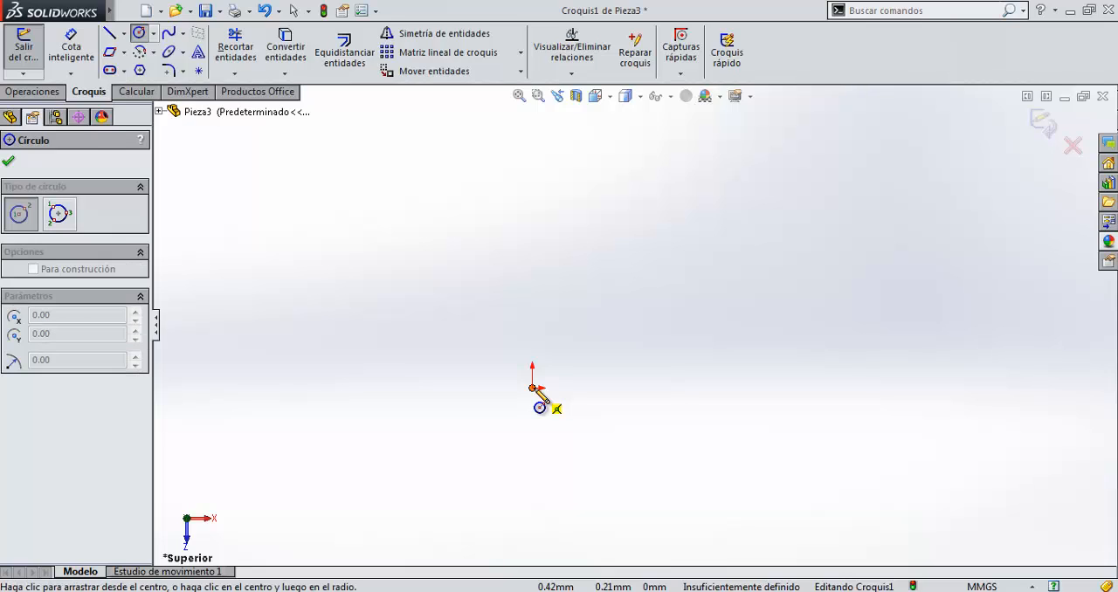
click(533, 387)
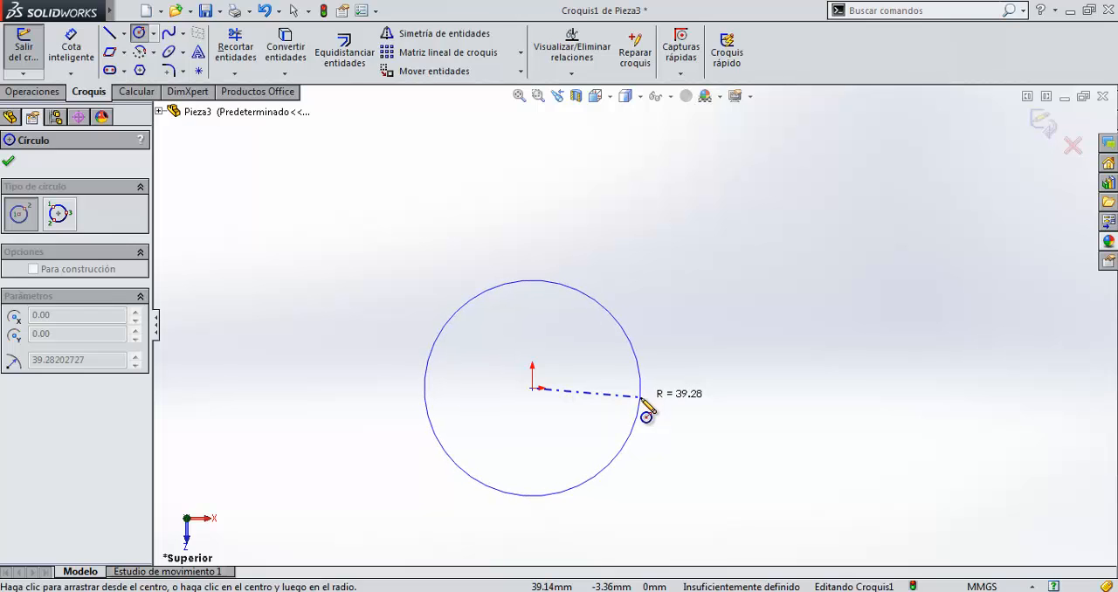
click(593, 403)
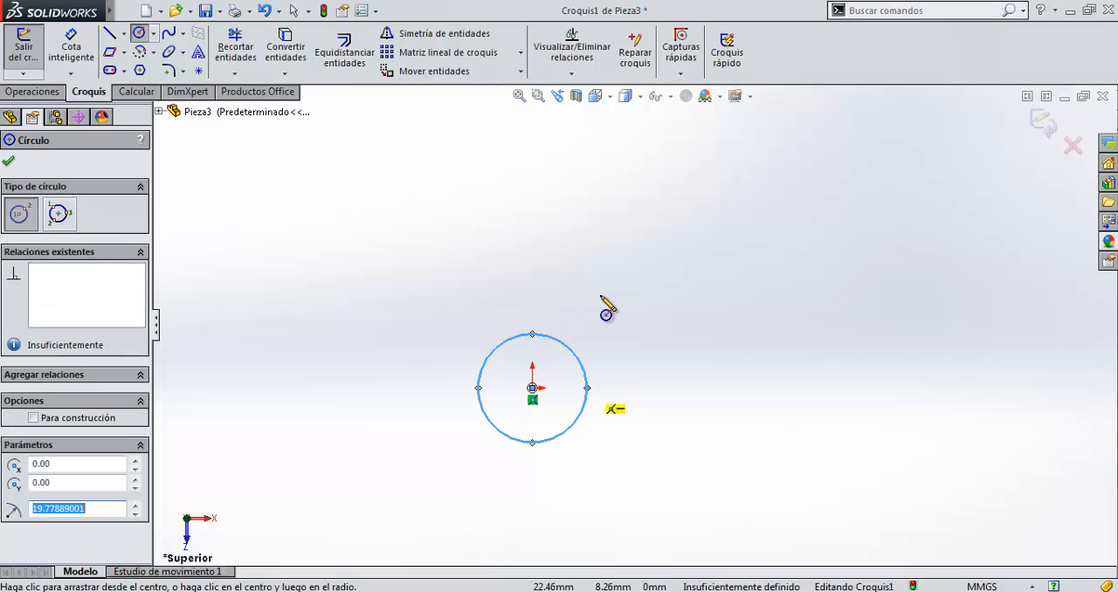
Dimension the circle's diameter with a smart dimension and set it to 40 mm.
click(73, 55)
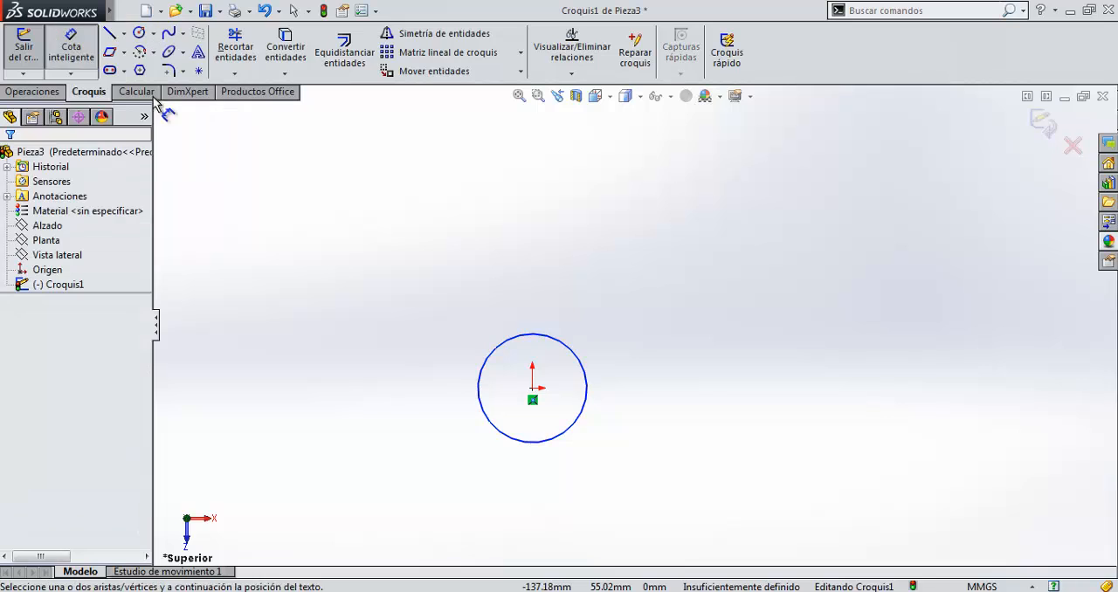
click(585, 371)
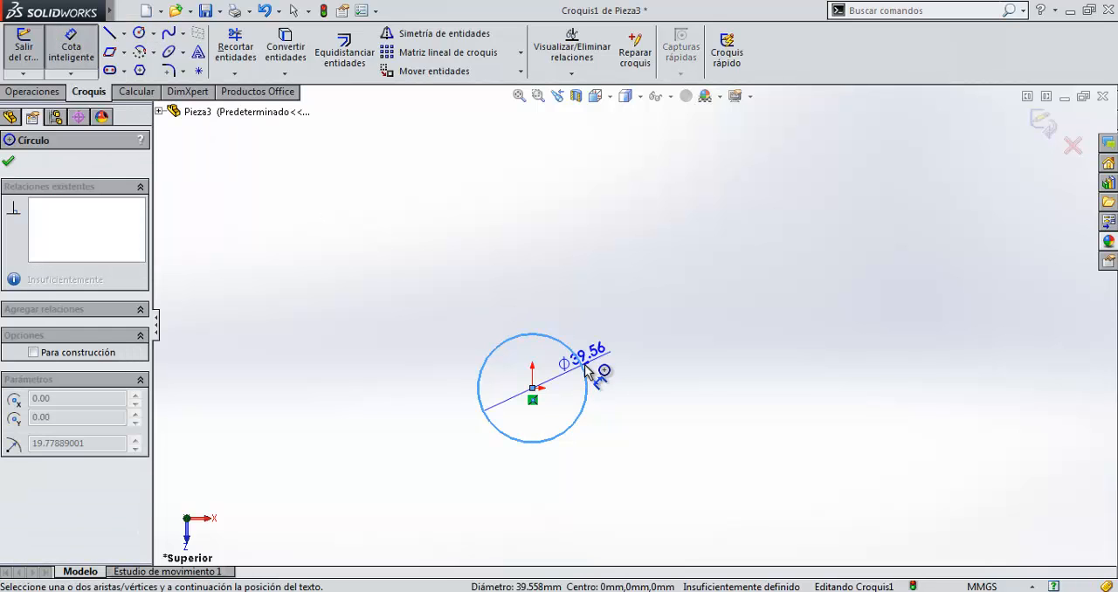
click(698, 315)
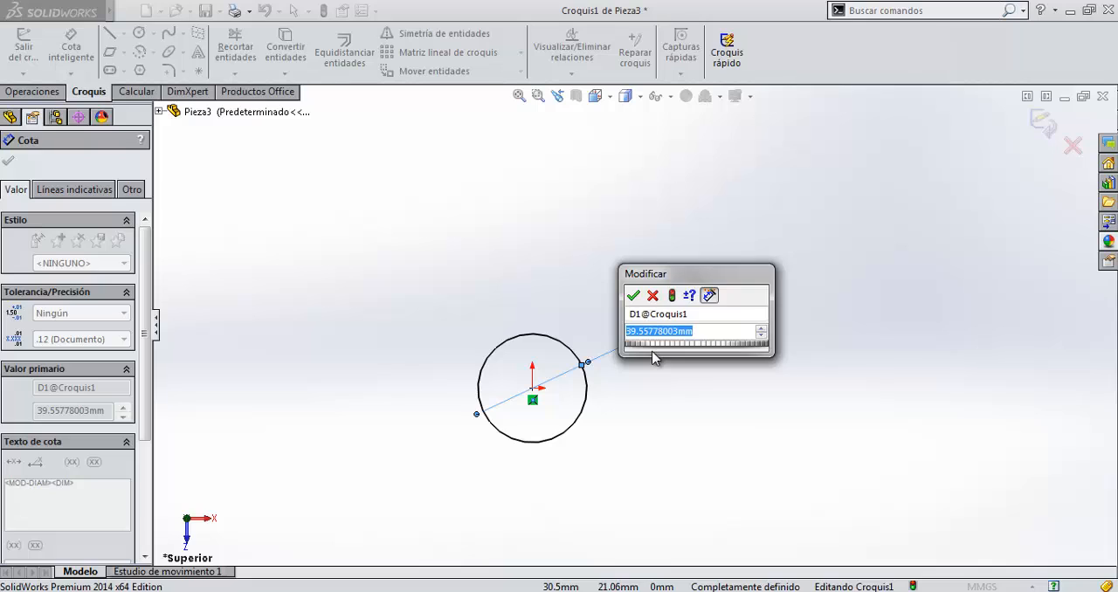
text(40)
key(Return)
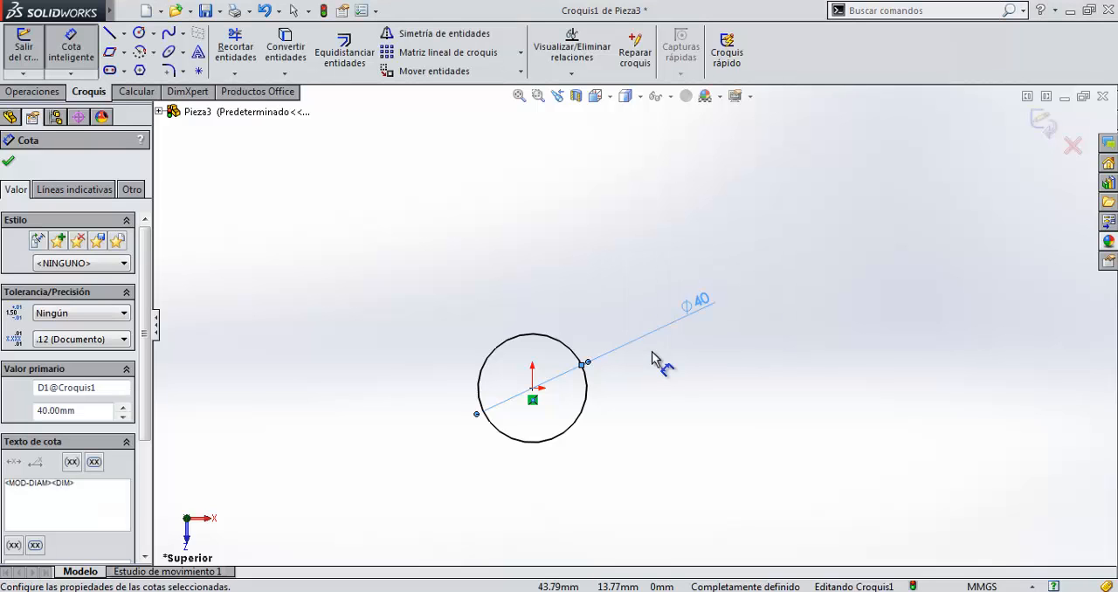
Change the circle's diameter dimension to 80 mm and finish dimensioning.
double_click(699, 304)
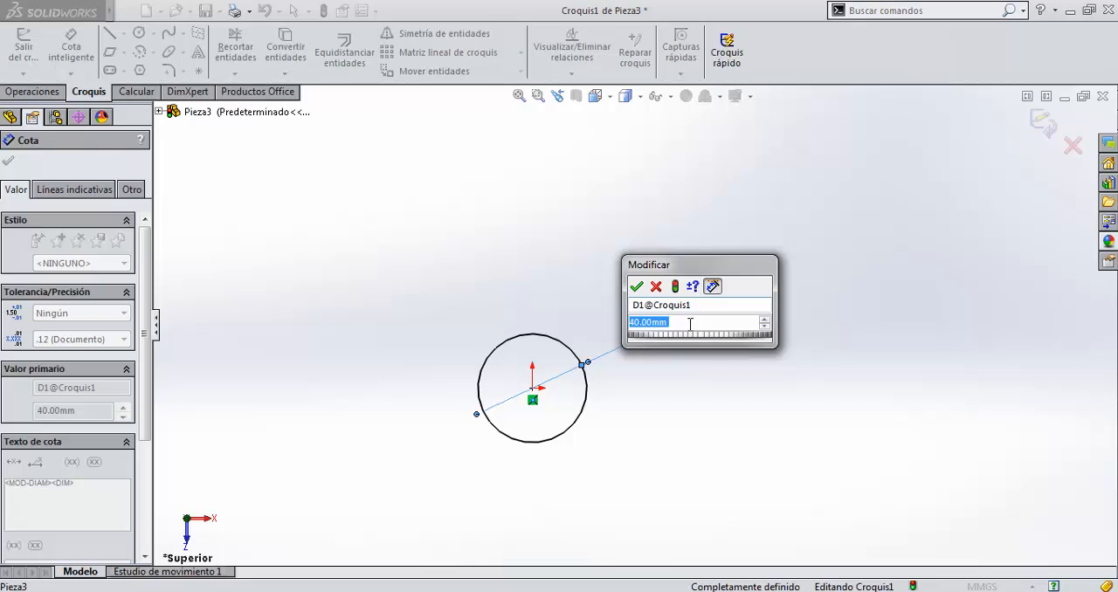
text(80)
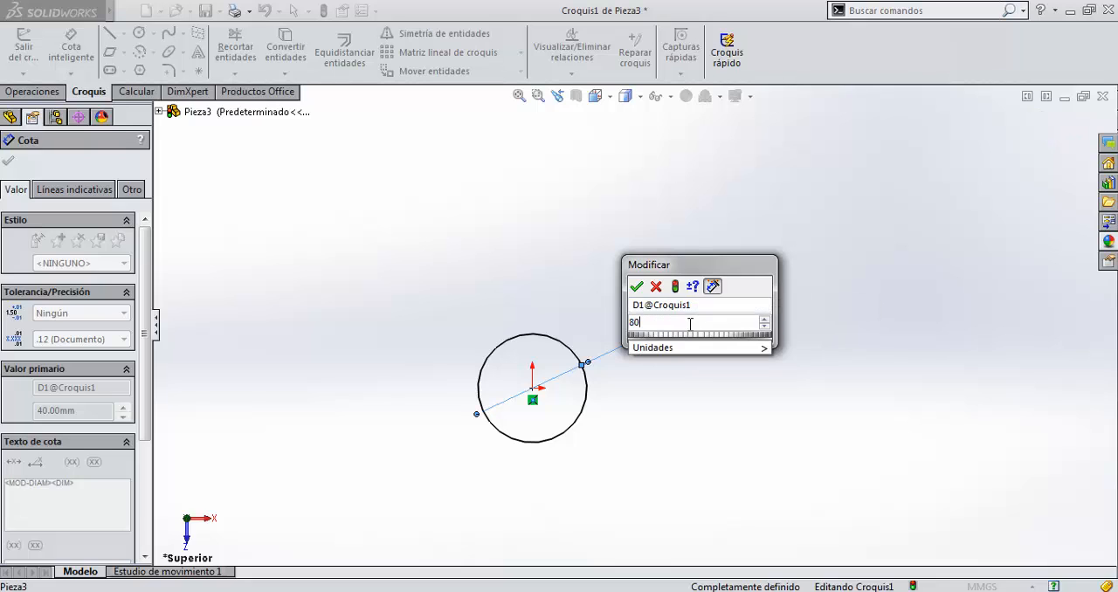
key(Return)
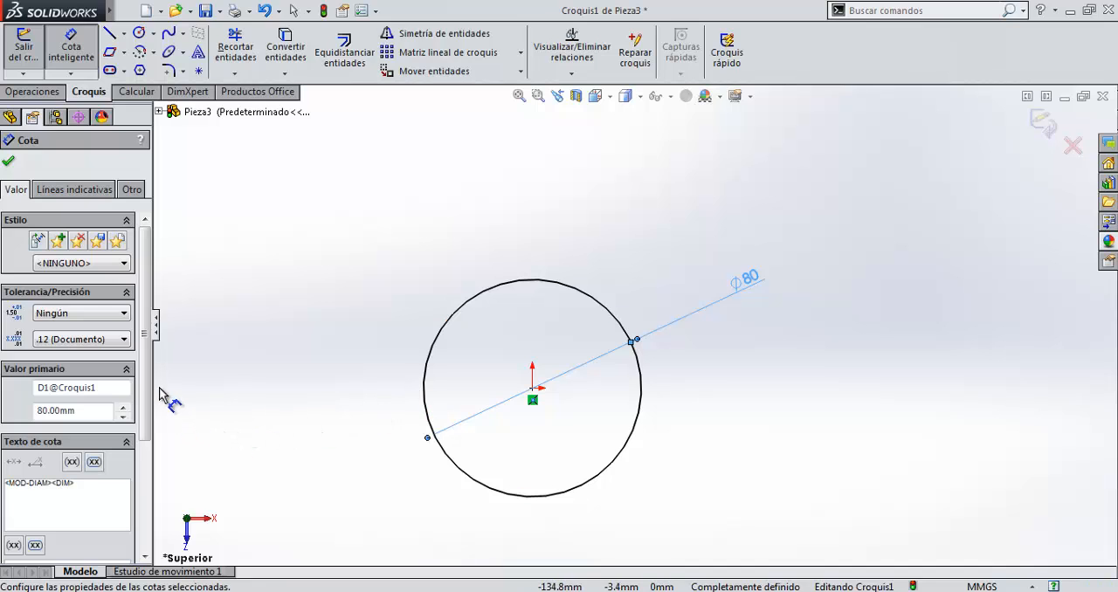
scroll(141, 402, down, 3)
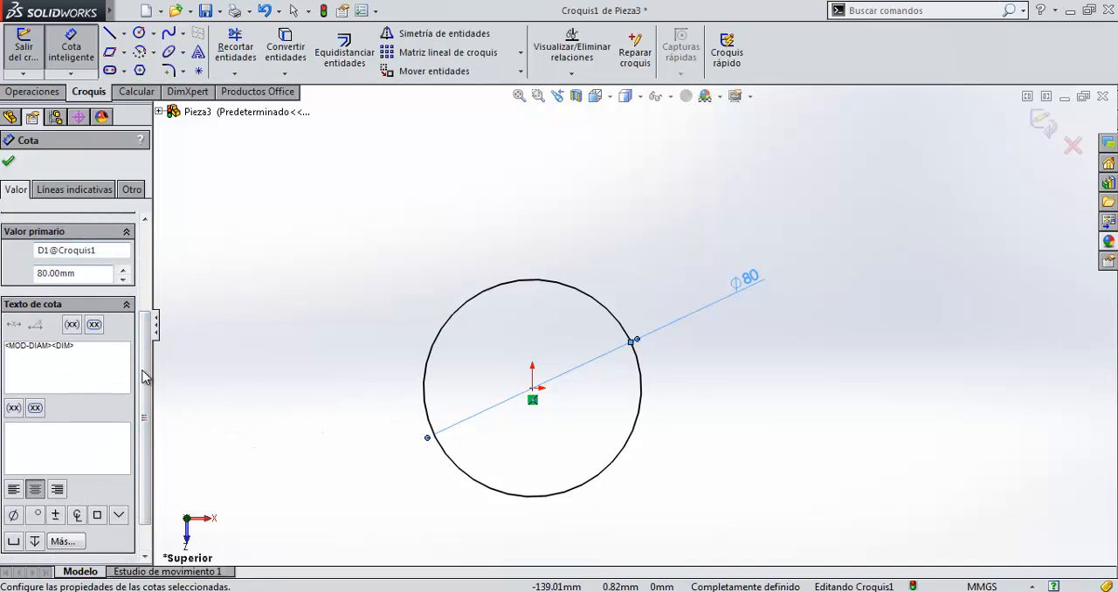
drag(142, 370, 151, 271)
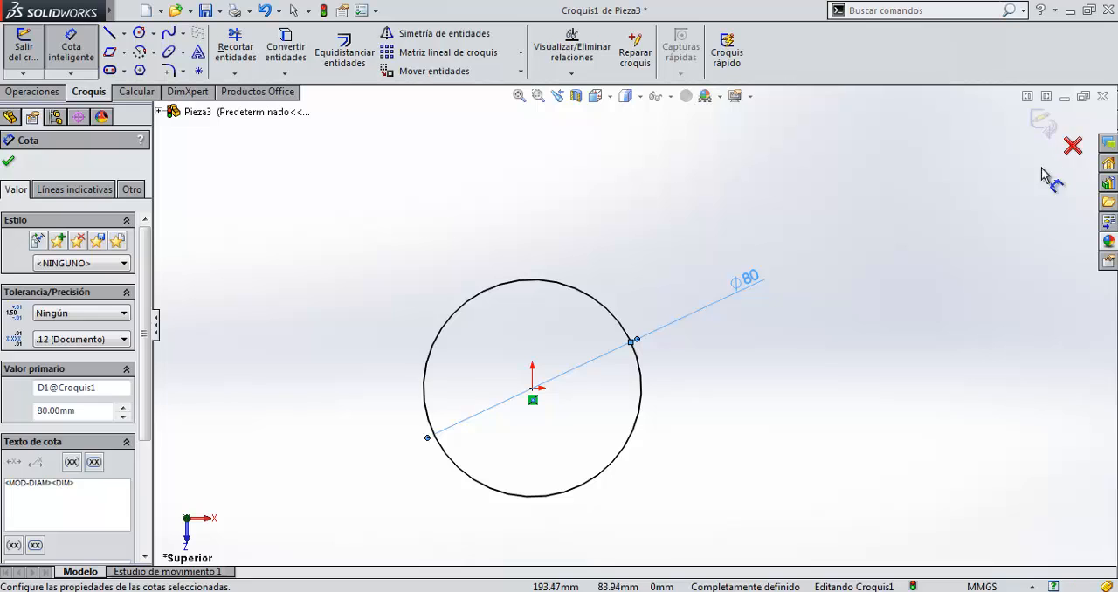
click(8, 161)
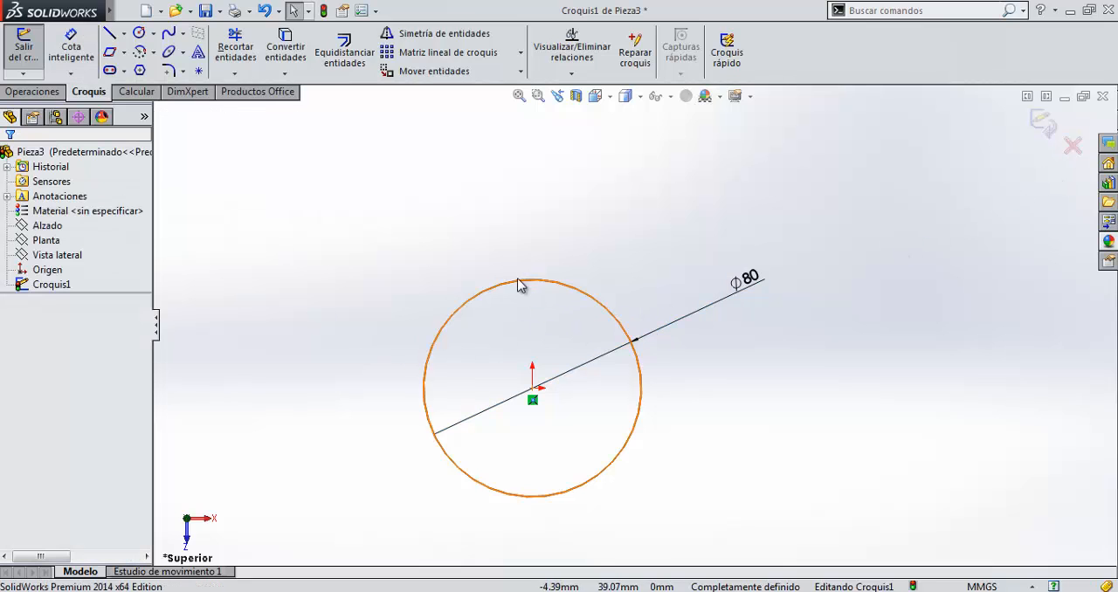
Delete the circle together with its diameter dimension.
click(493, 294)
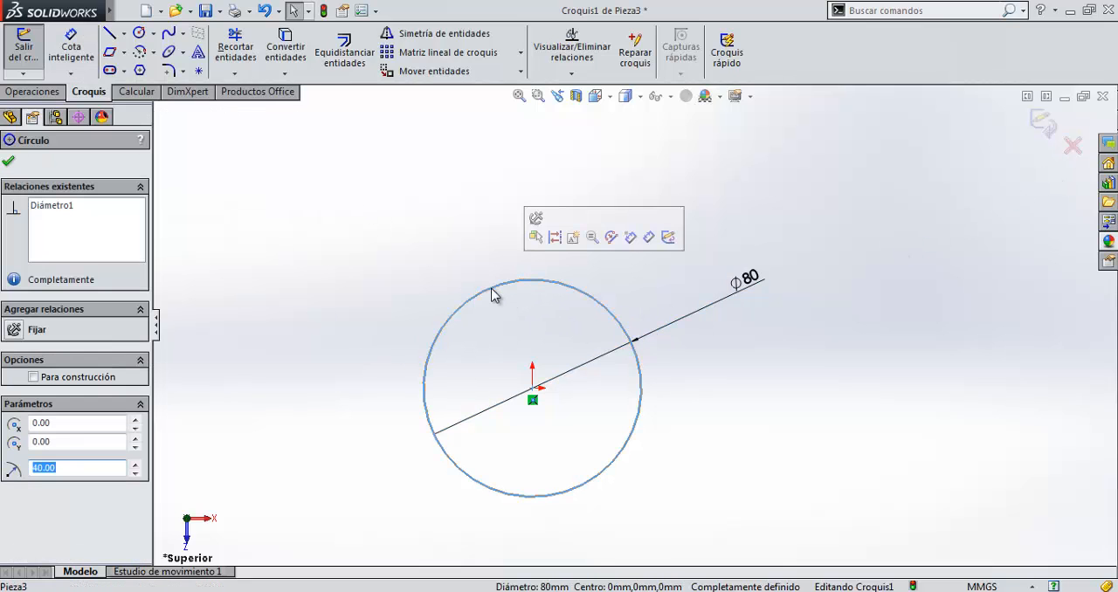
key(Delete)
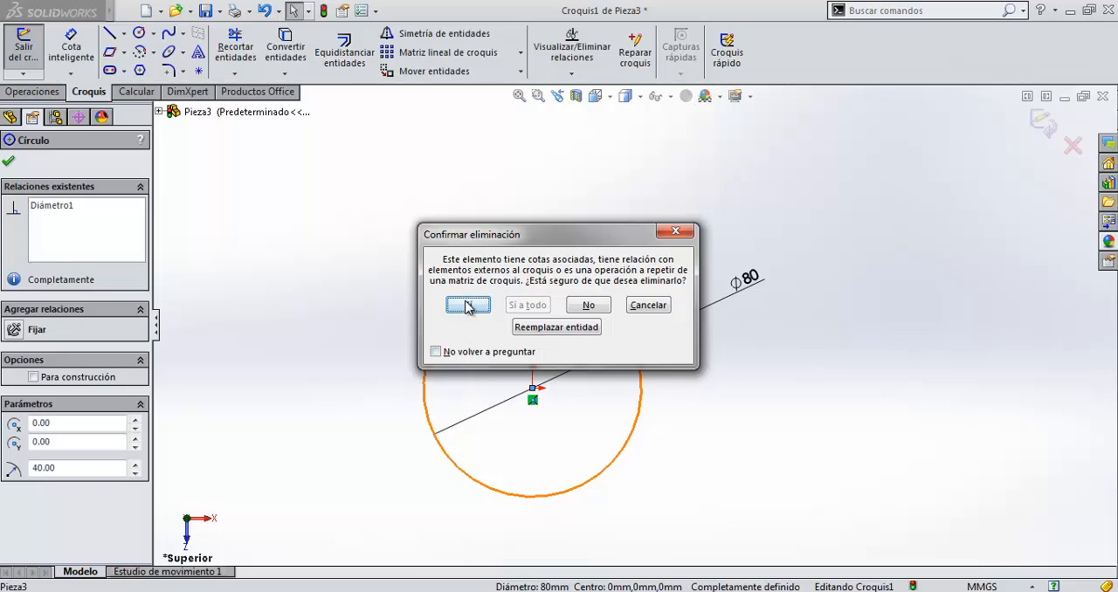
click(467, 305)
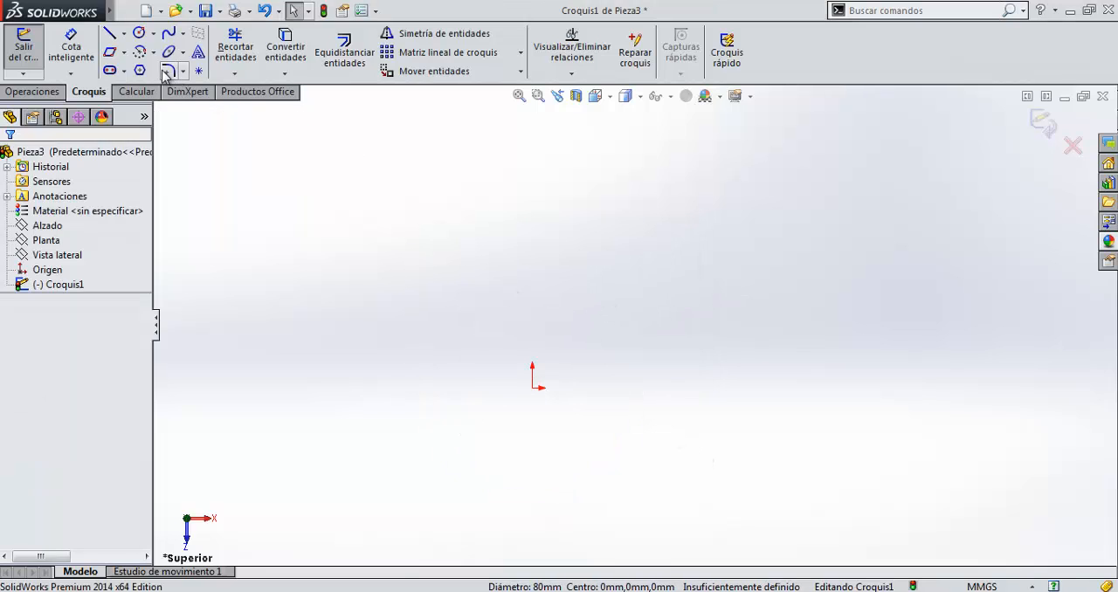
Sketch a corner rectangle from the origin up and to the right, about 64 mm wide and 43 mm high.
click(125, 54)
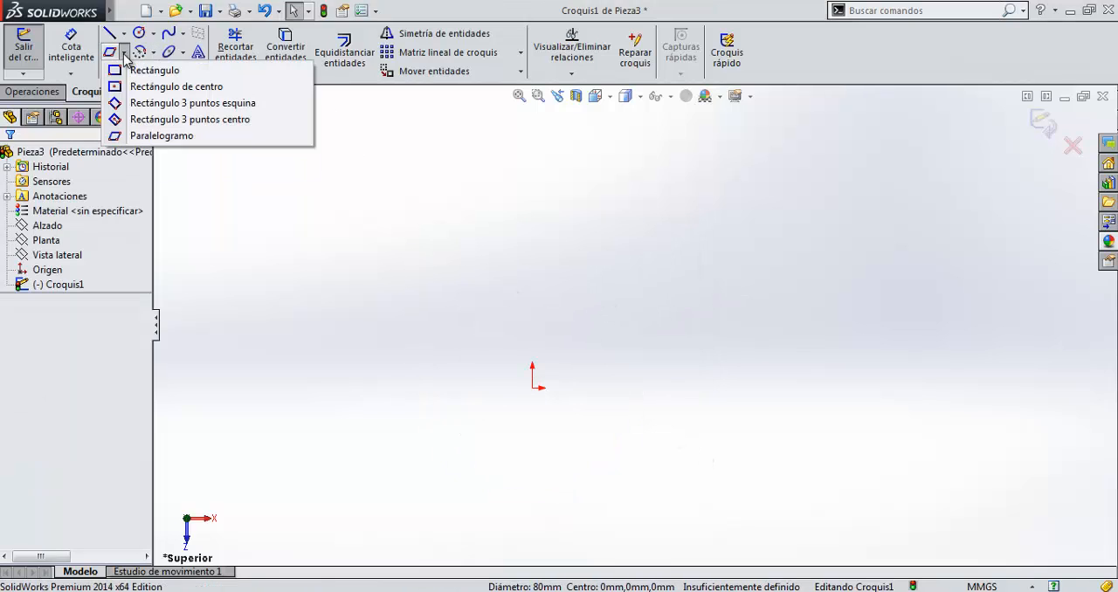
click(117, 74)
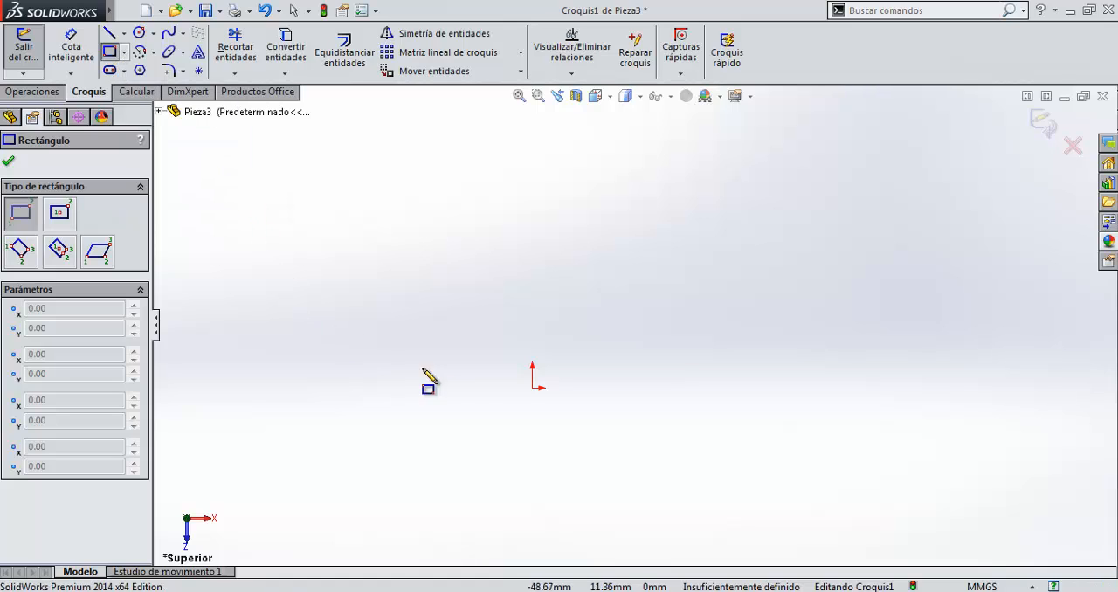
click(533, 388)
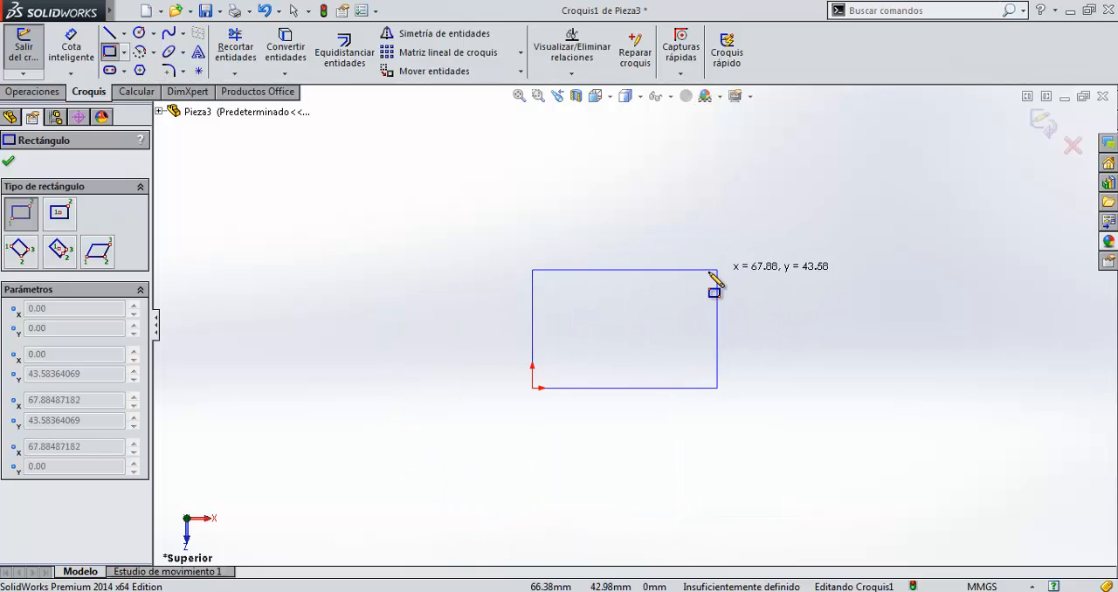
click(709, 272)
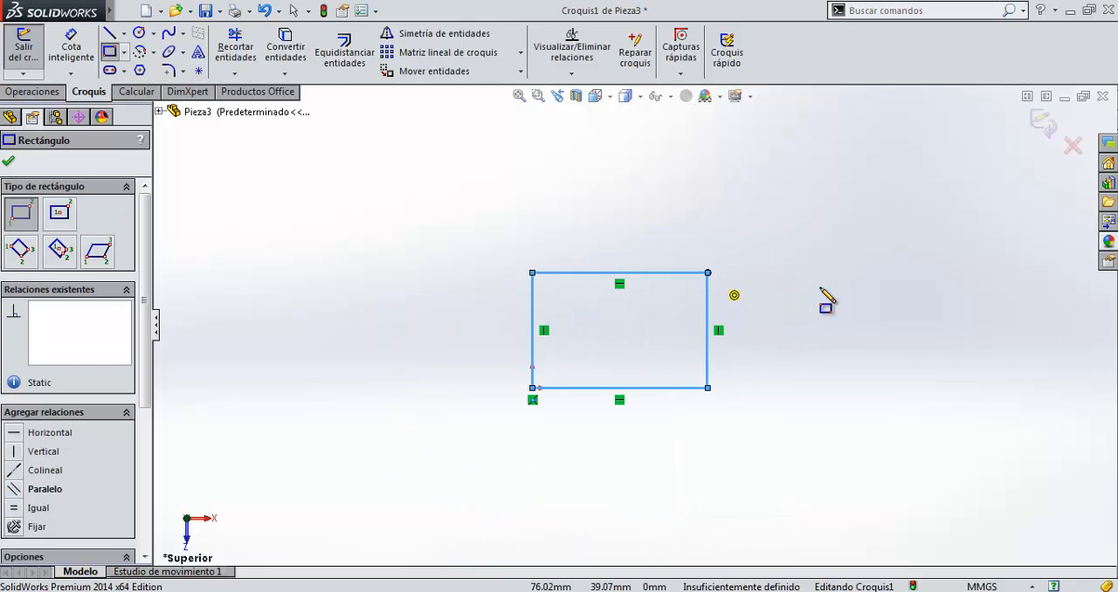
click(10, 164)
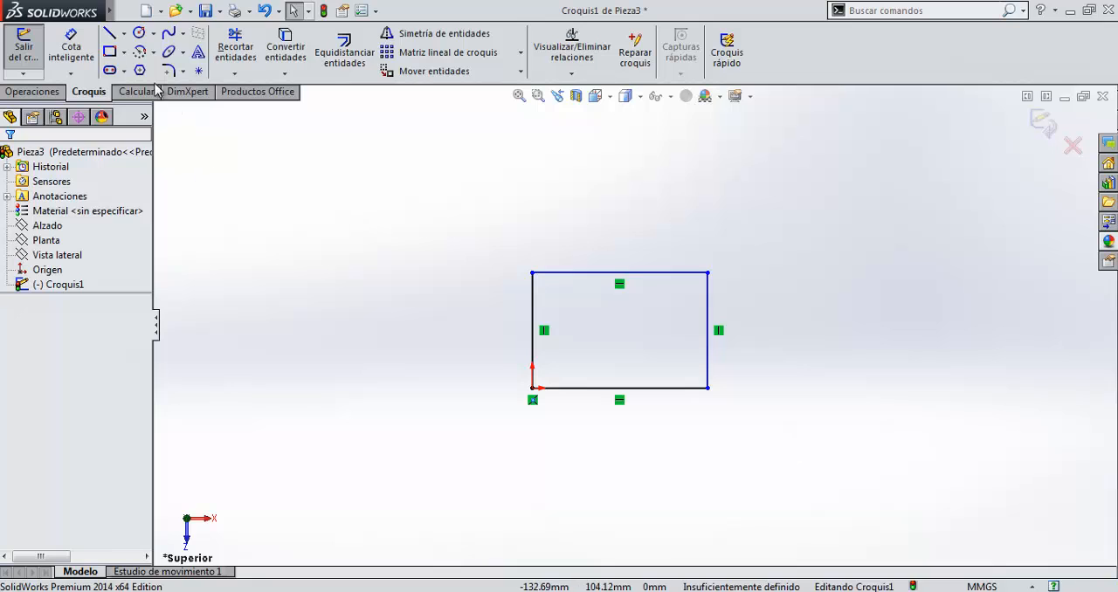
Sketch a second, flatter corner rectangle above the first, its lower-left corner about 26 mm right of and 68 mm above the origin.
click(109, 51)
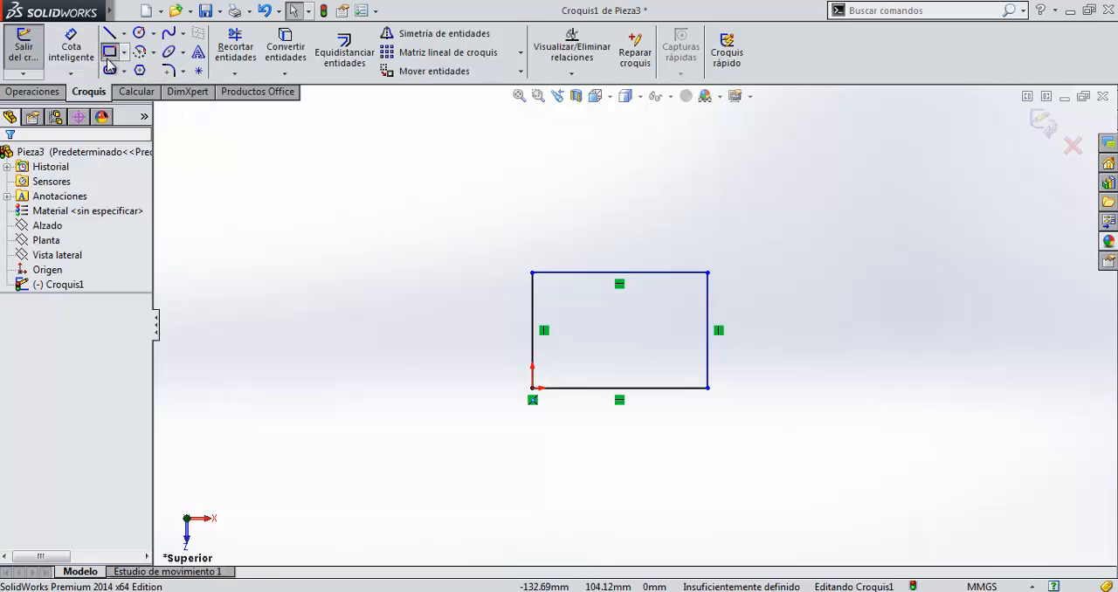
click(603, 157)
click(749, 204)
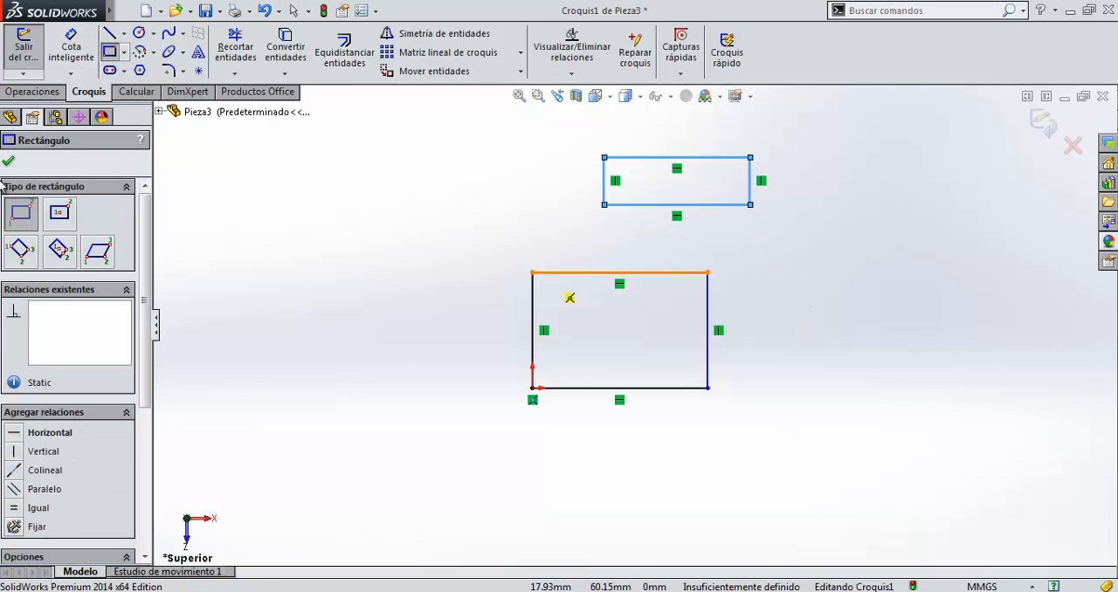
key(Escape)
click(788, 299)
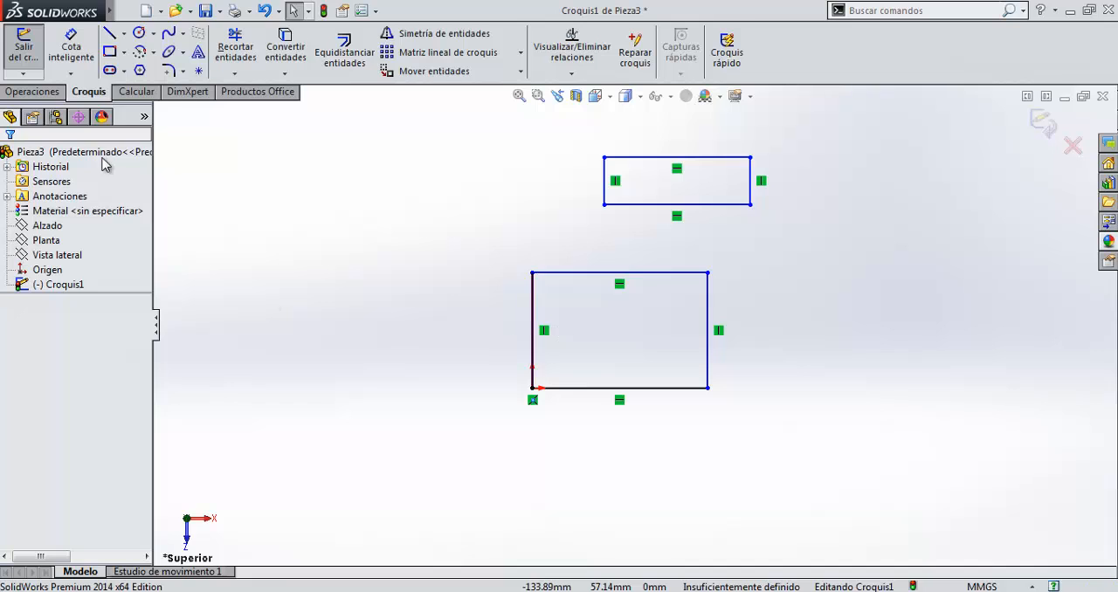
Dimension the height of the rectangle at the origin on its right edge and set it to 45 mm.
click(71, 41)
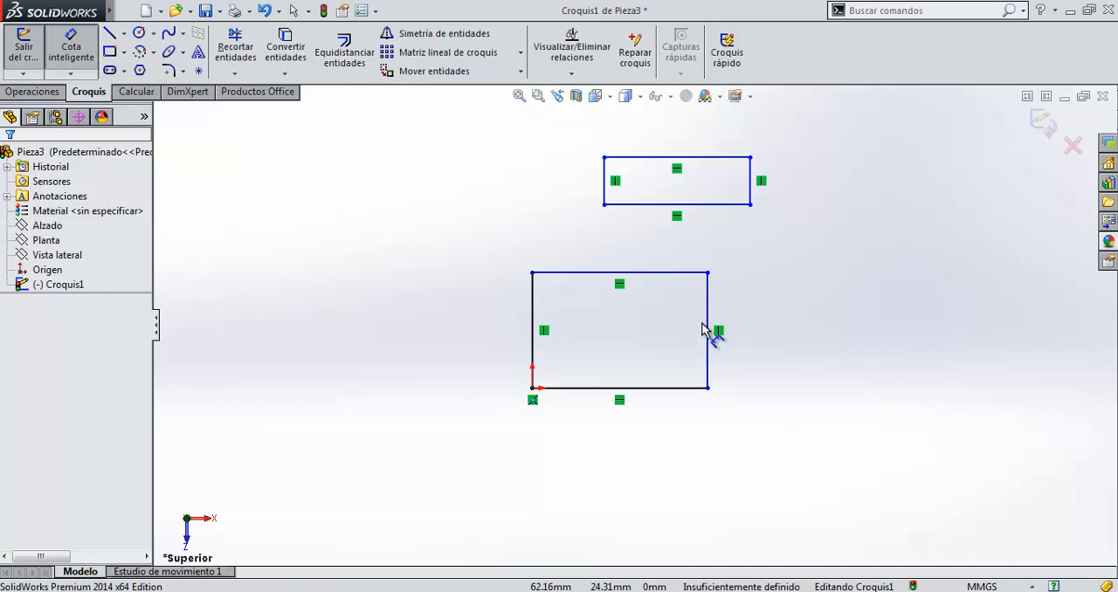
click(708, 323)
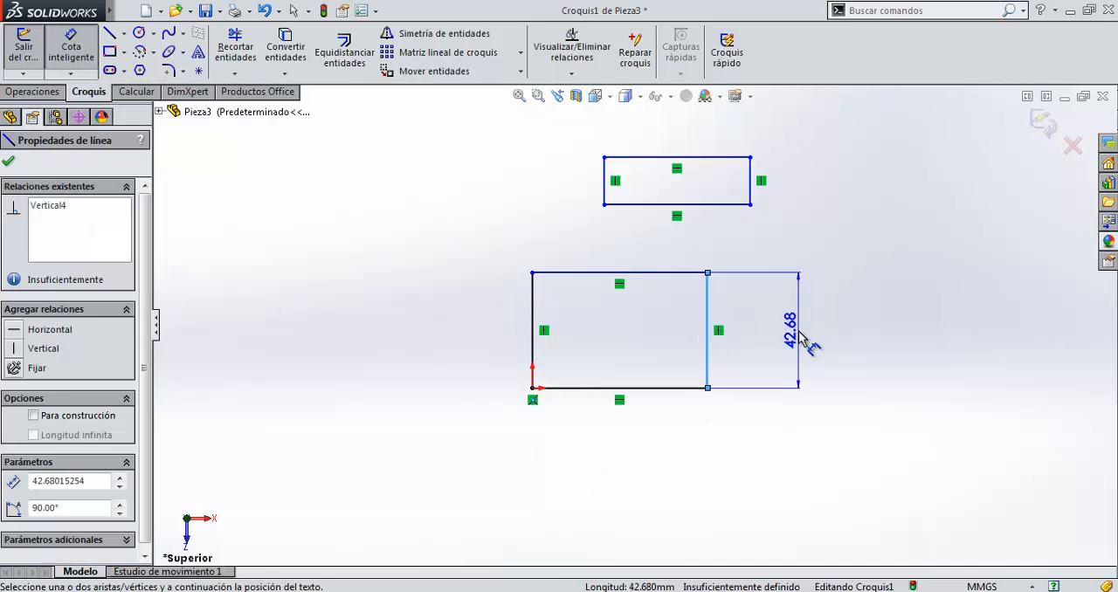
click(799, 333)
text(45)
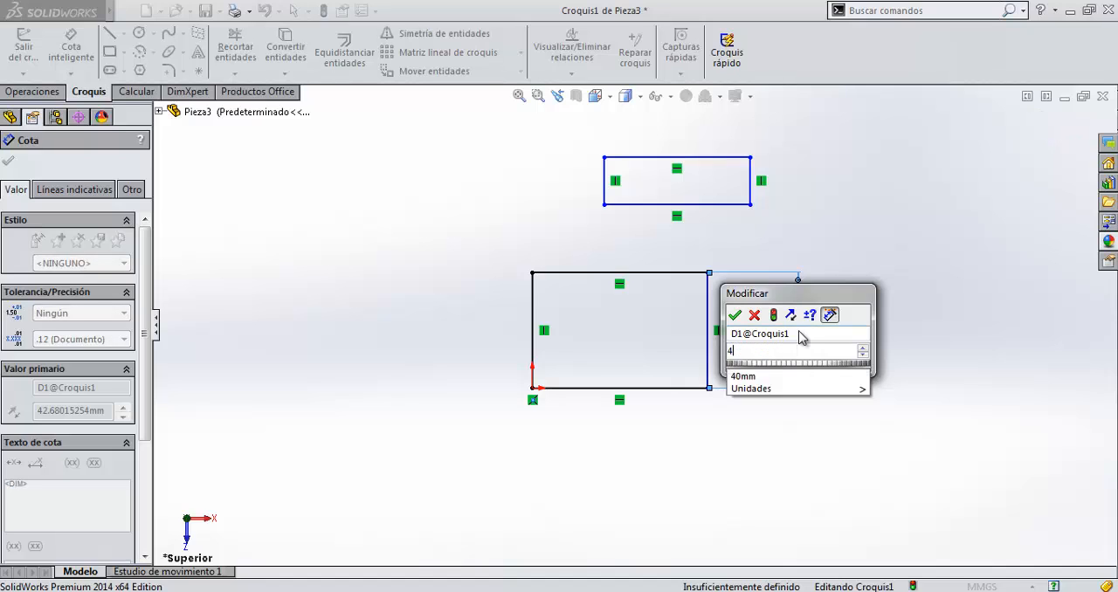
key(Return)
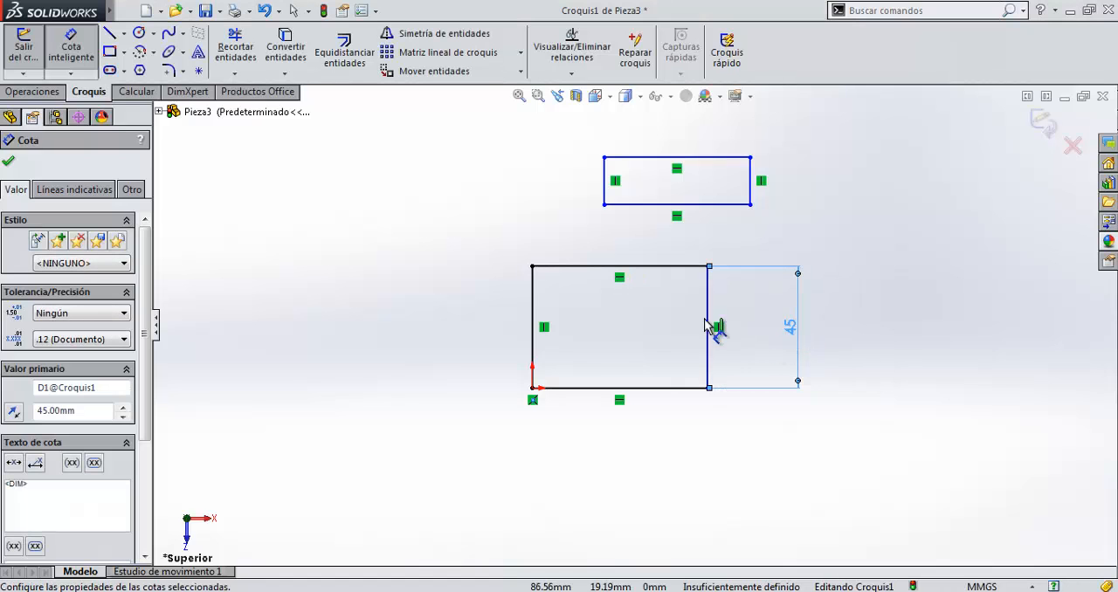
click(669, 513)
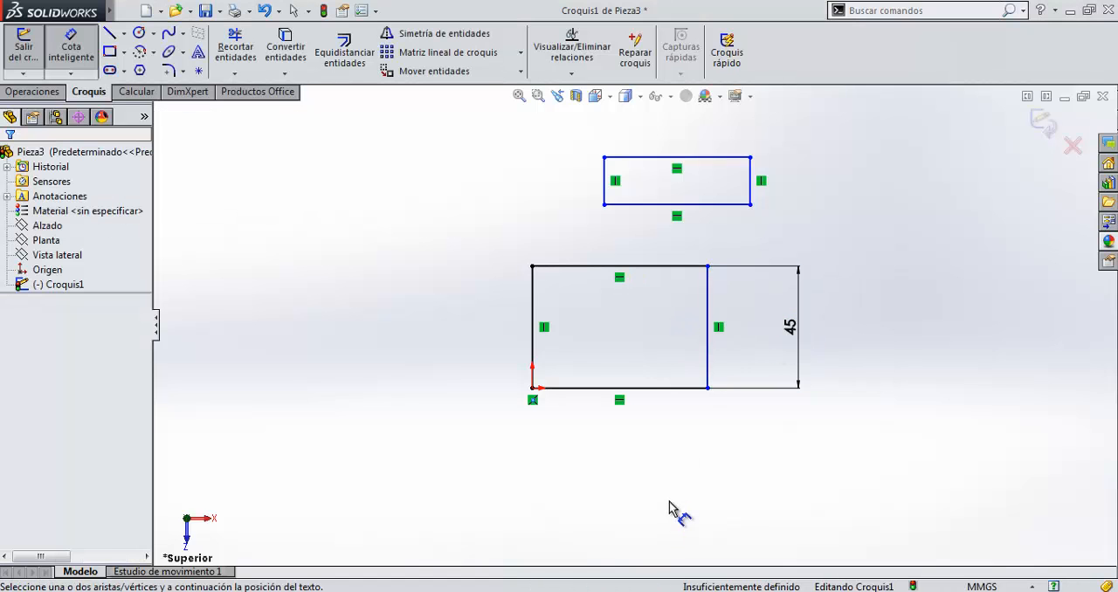
Dimension the distance between the lower rectangle's right edge and the origin and set it to 65 mm.
click(706, 339)
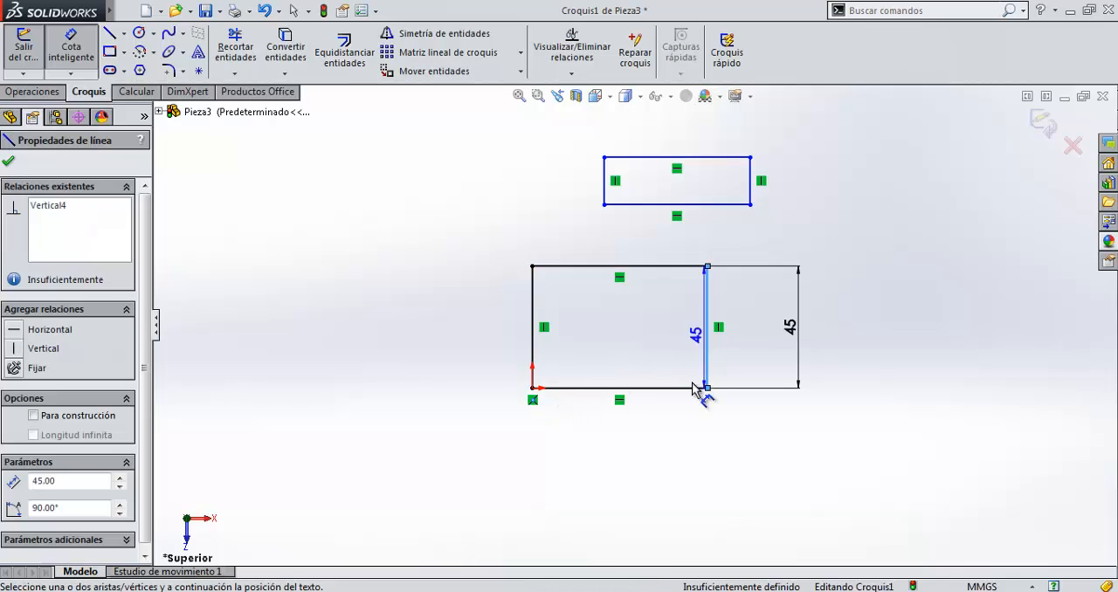
click(532, 389)
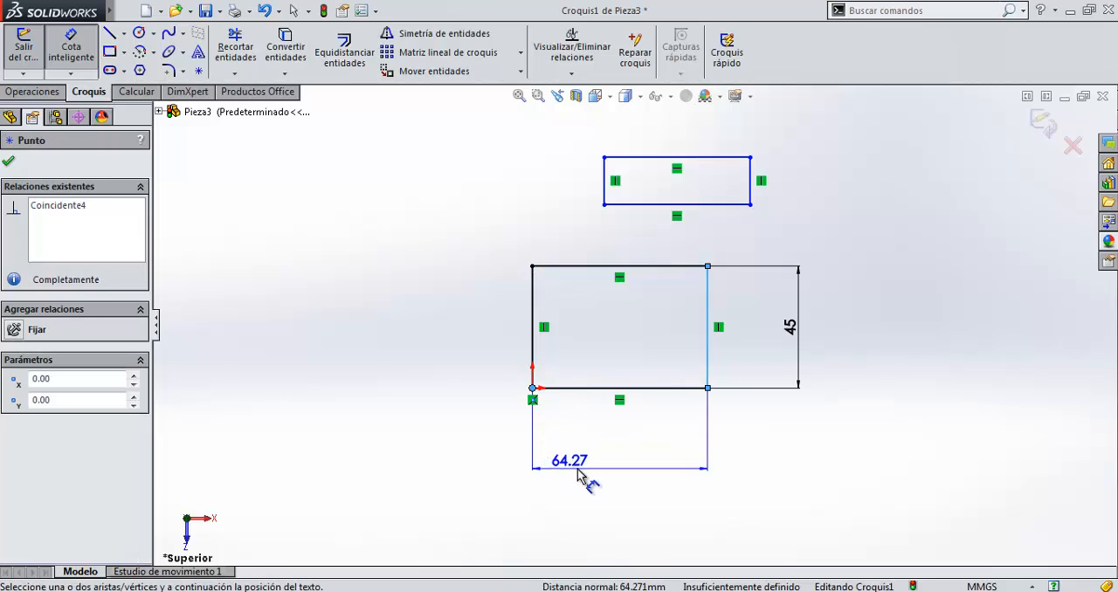
click(583, 469)
text(65)
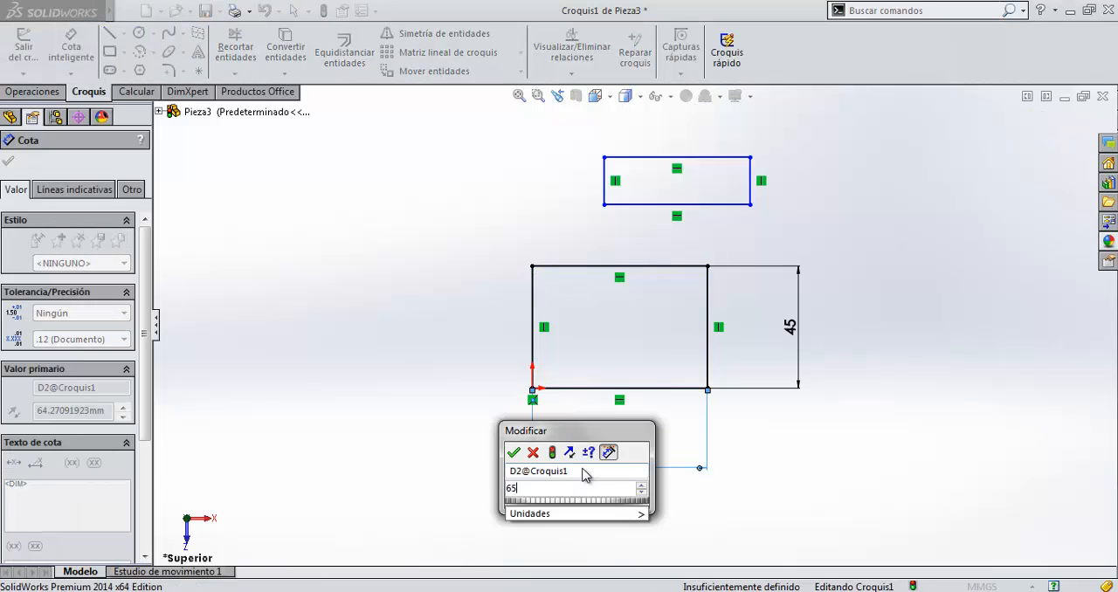
key(Return)
click(646, 390)
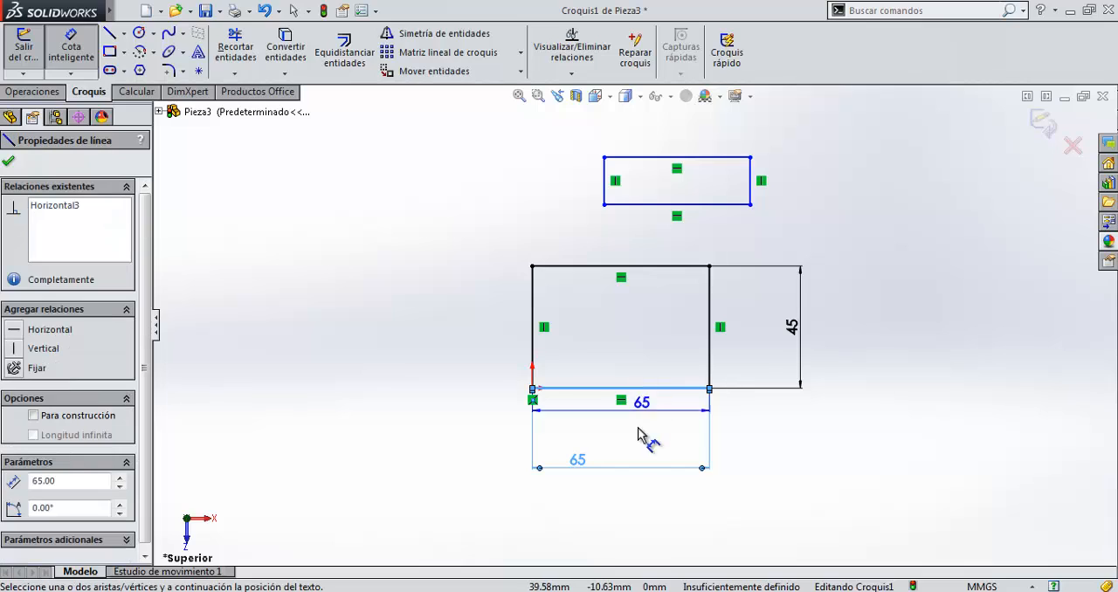
key(Escape)
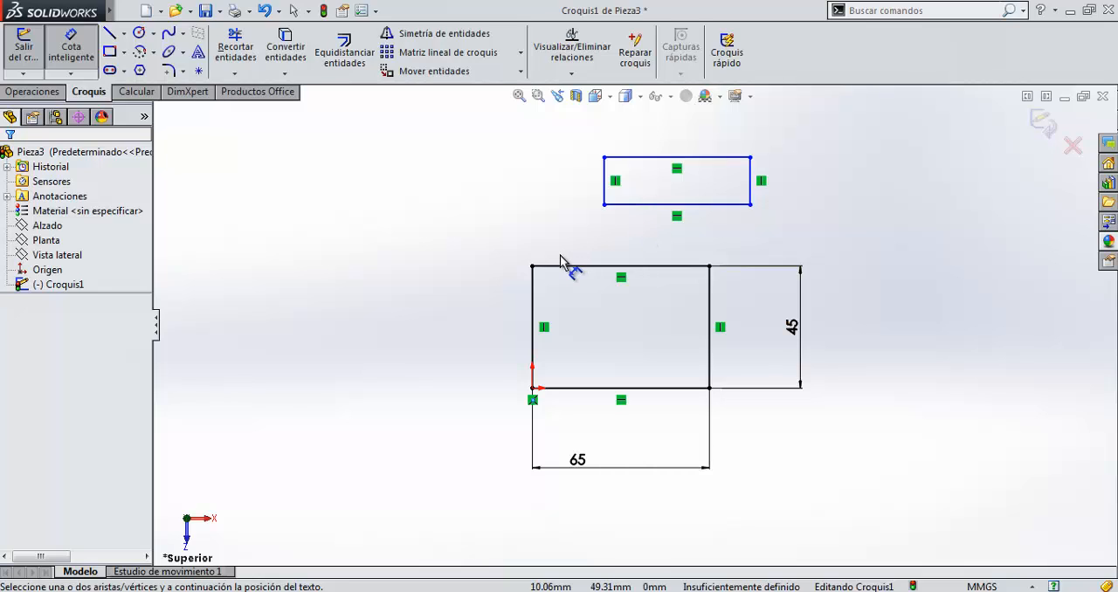
Dimension the vertical distance from the origin to the upper rectangle's lower-left corner and set it to 70 mm.
click(532, 388)
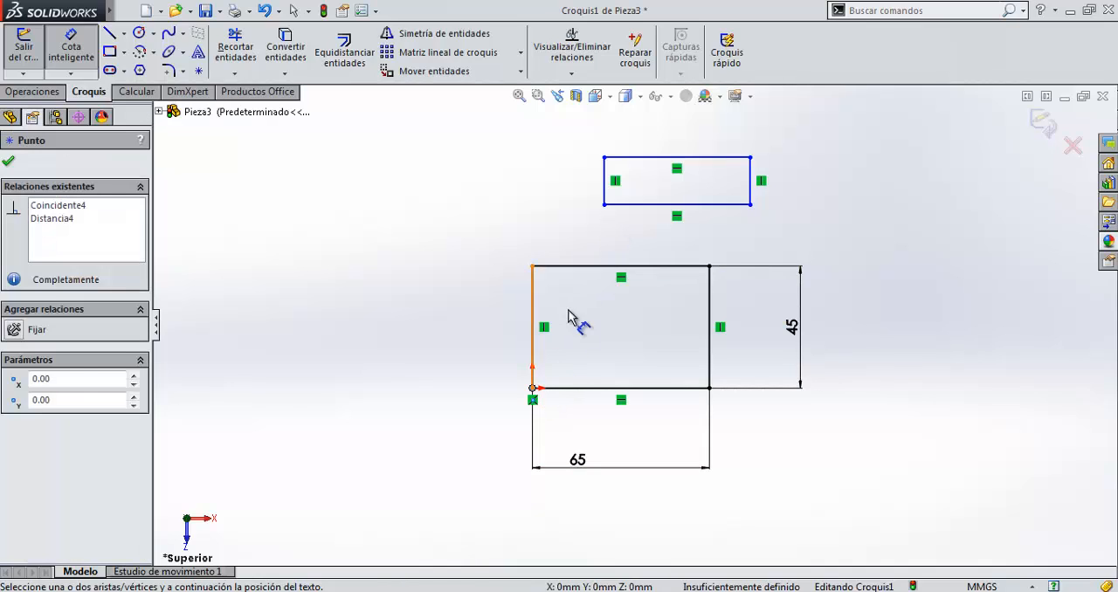
click(604, 204)
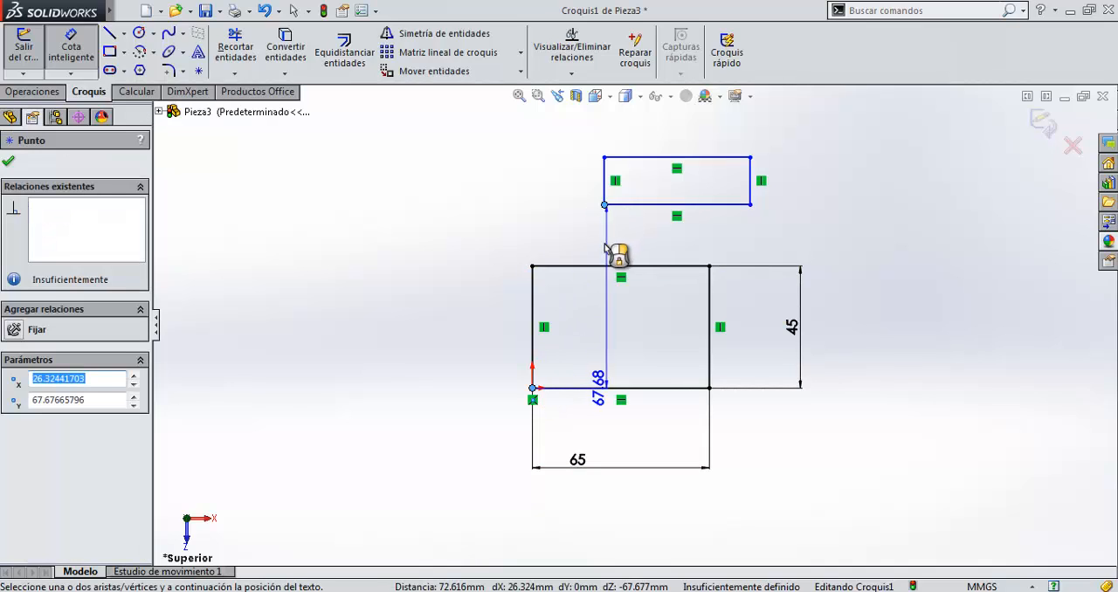
click(419, 257)
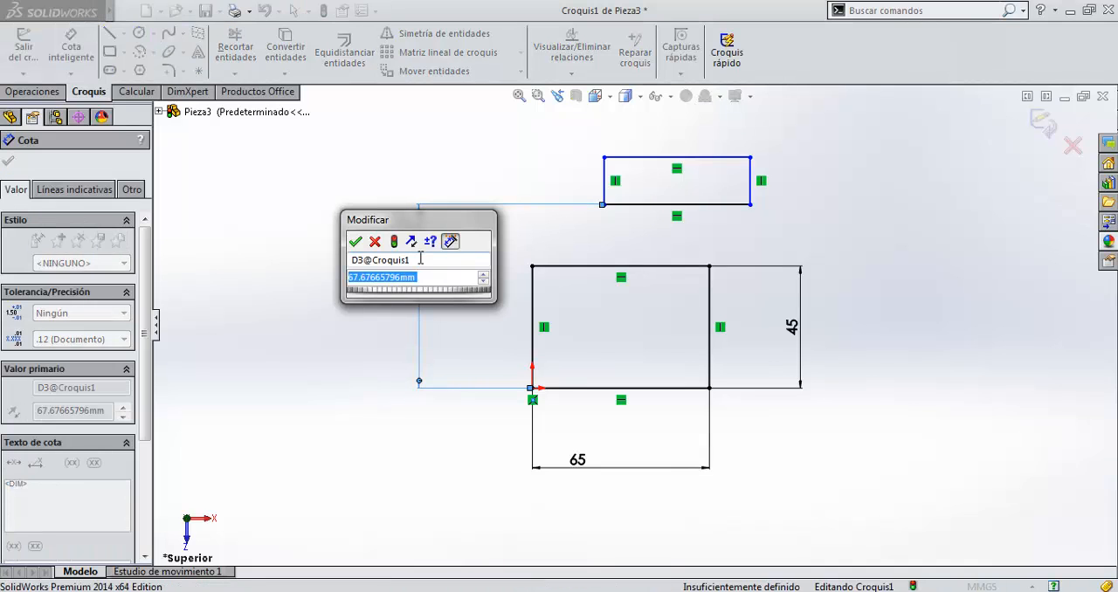
text(70)
key(Return)
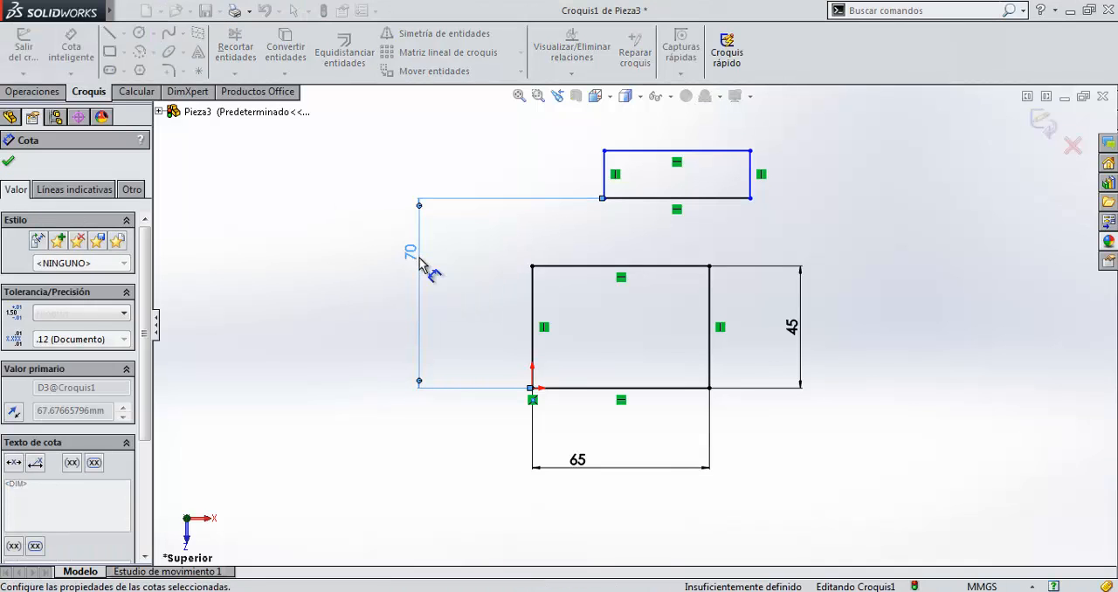
Dimension the horizontal distance from the origin to the upper rectangle's lower-left corner and set it to 25 mm.
click(362, 300)
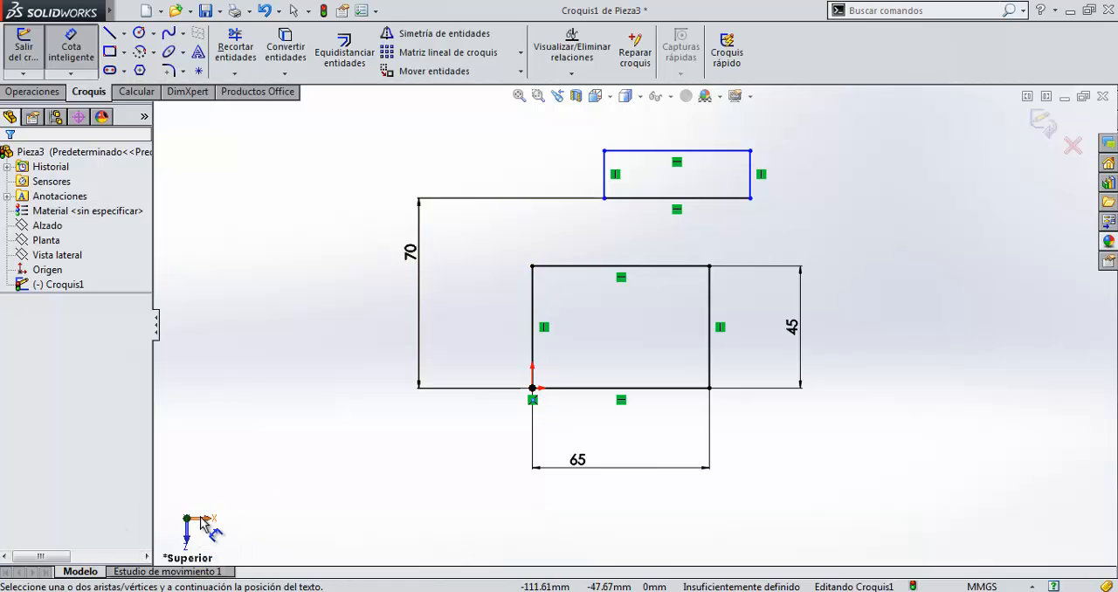
click(532, 389)
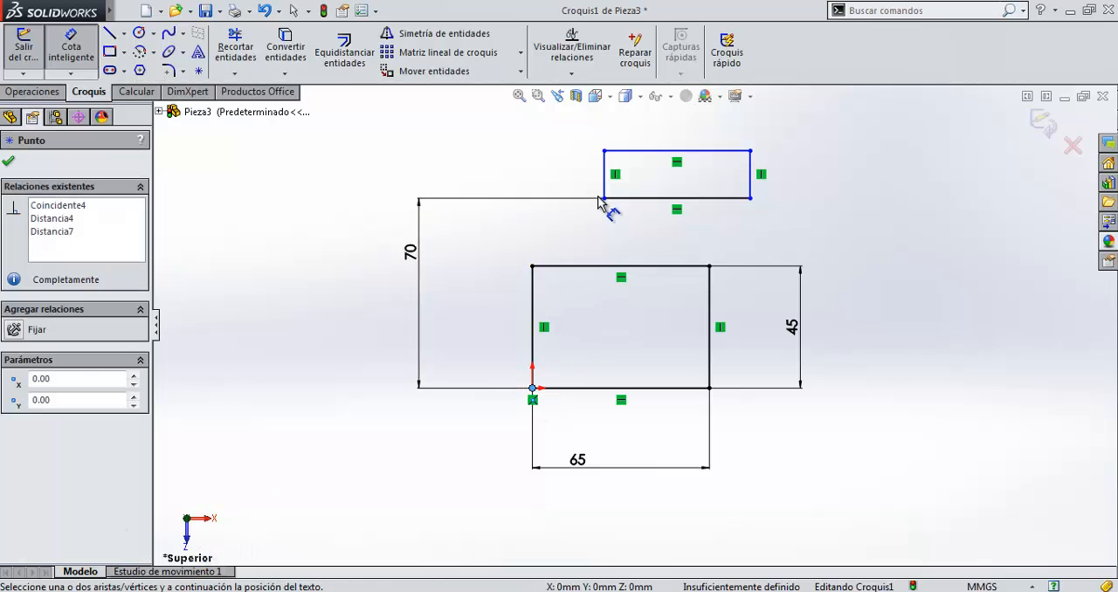
click(603, 198)
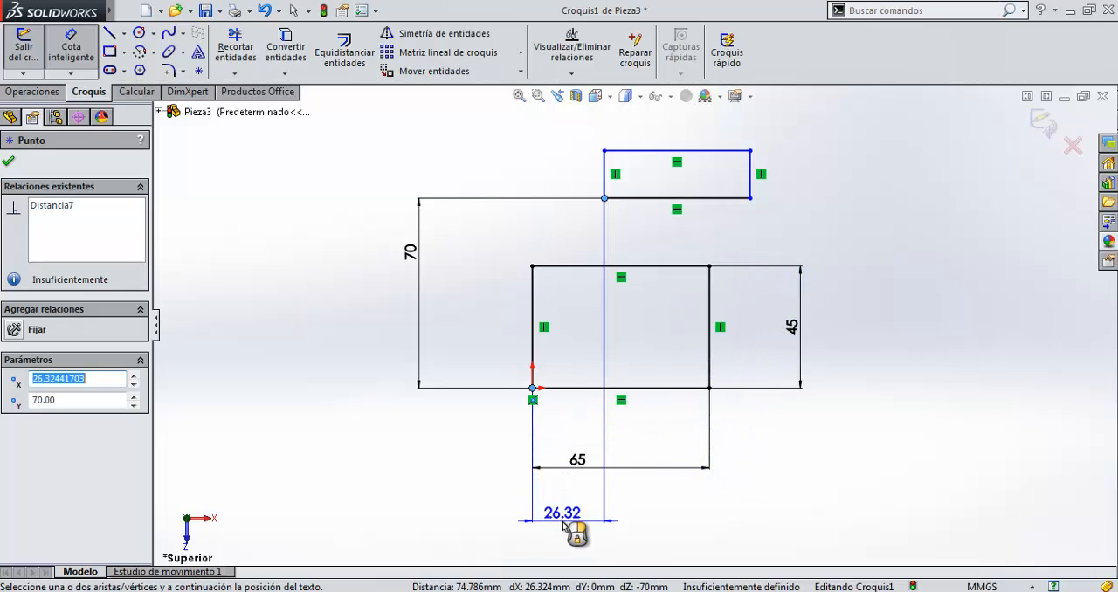
click(564, 524)
key(Return)
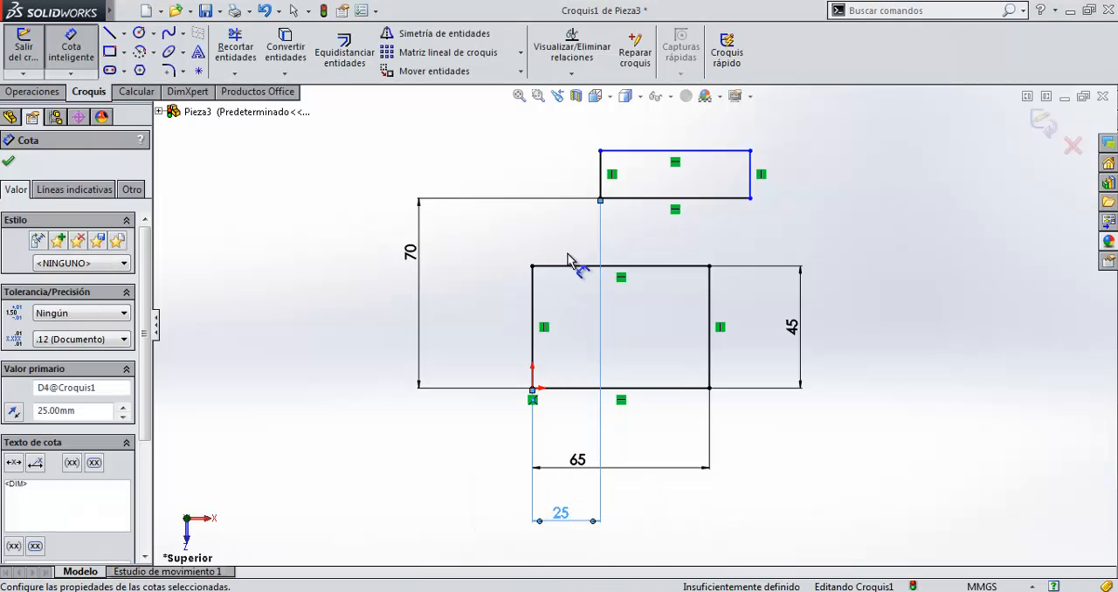
key(Escape)
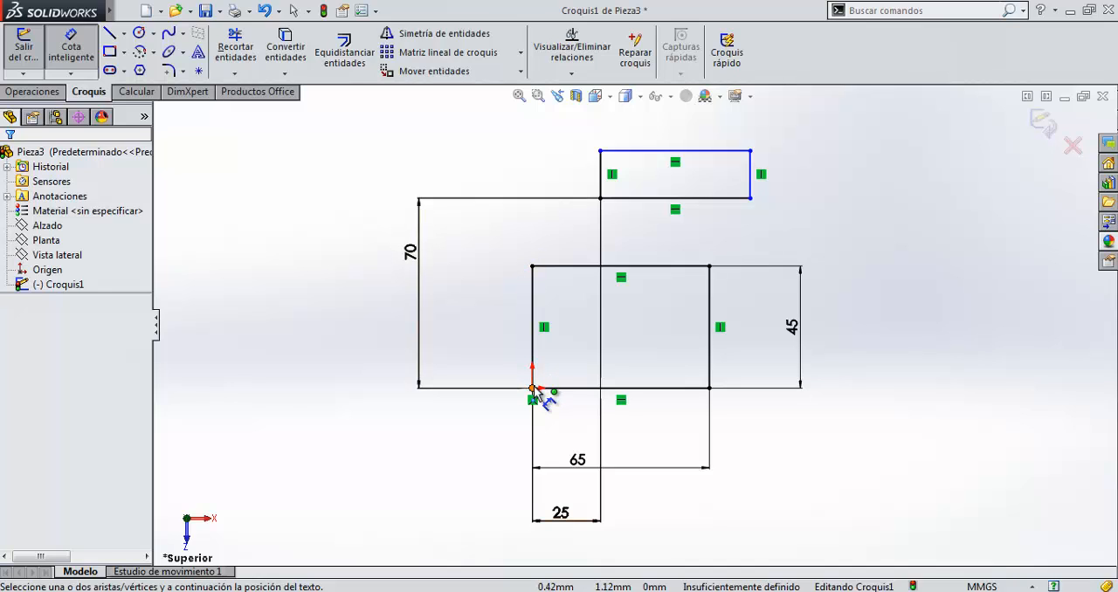
Dimension the upper rectangle's height on its right edge and set it to 20 mm.
click(751, 174)
click(805, 180)
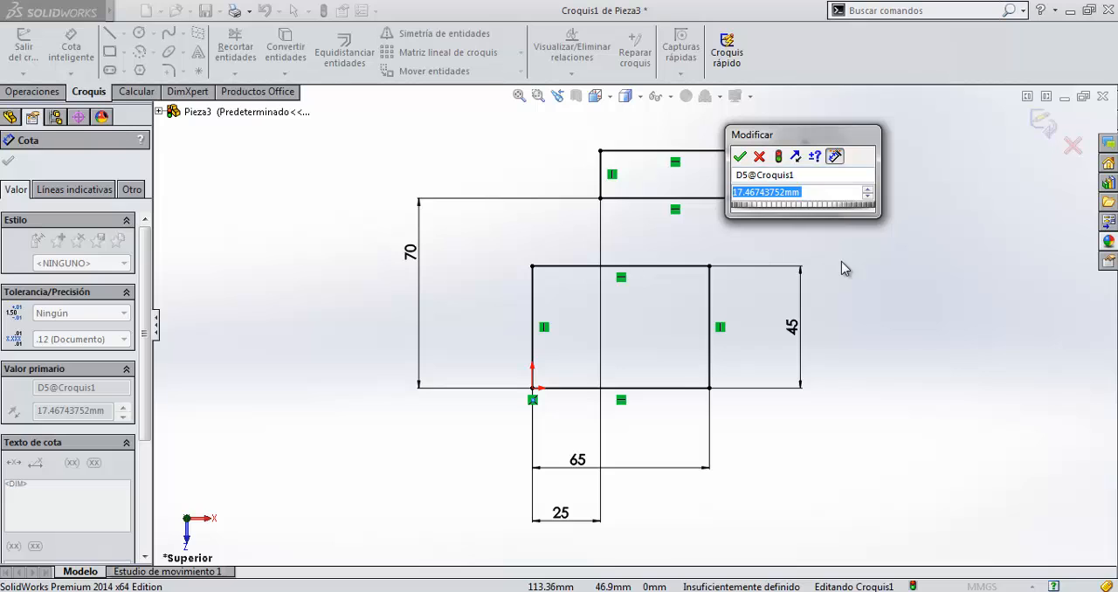
text(20)
key(Return)
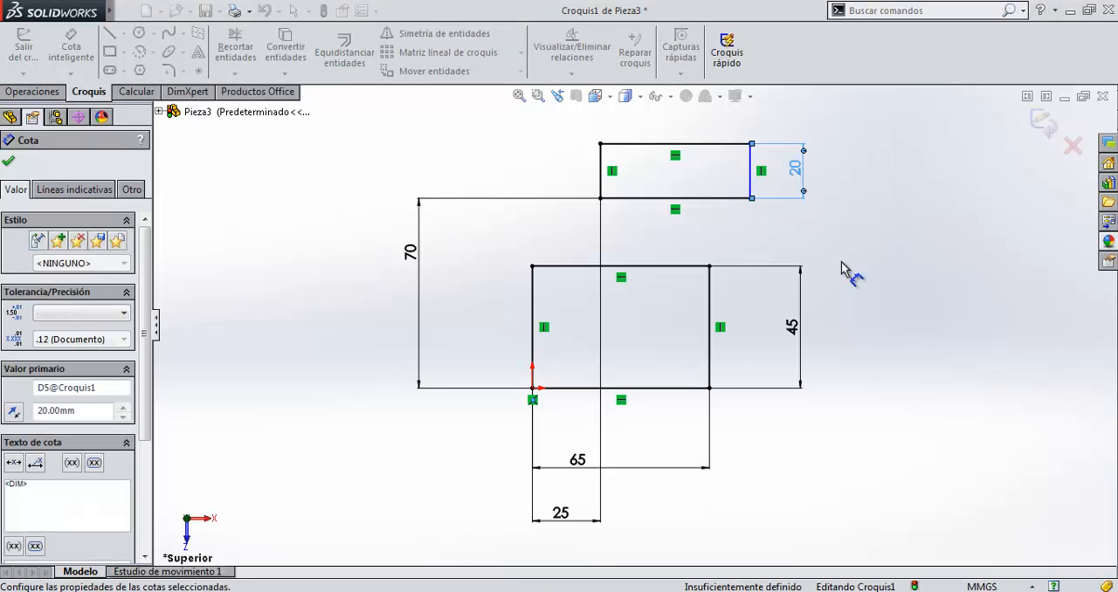
key(Escape)
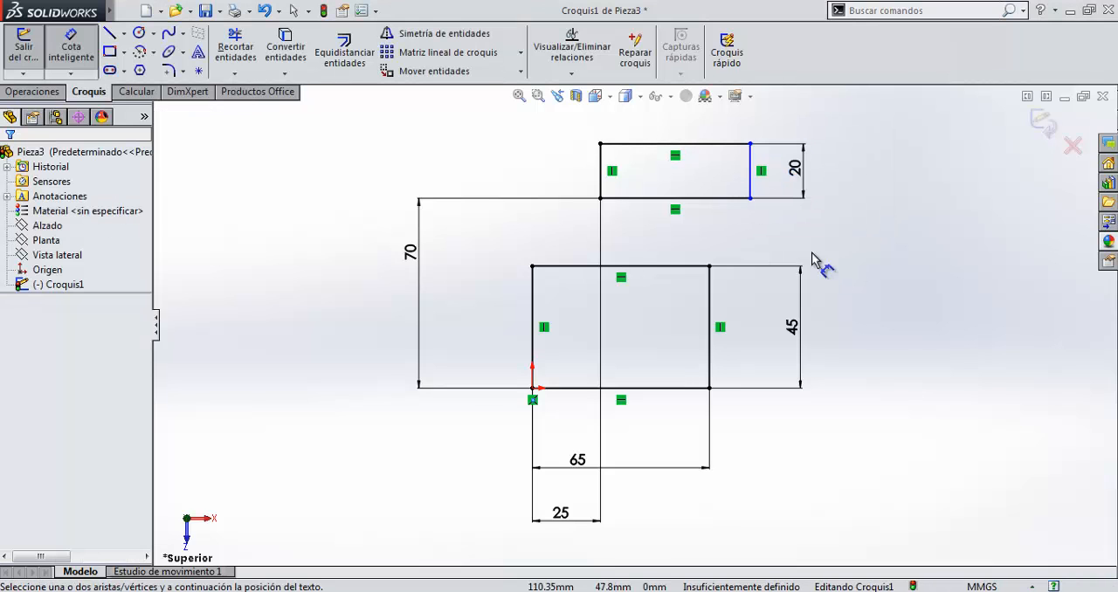
Dimension the upper rectangle's width from its right edge to its lower-left corner and set it to 55 mm.
click(749, 185)
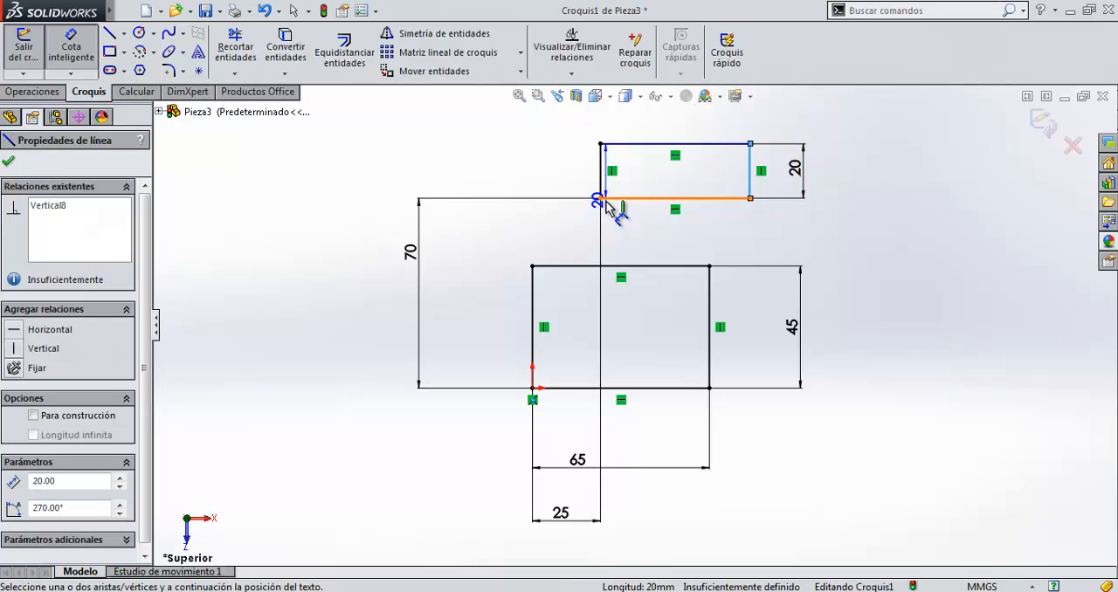
click(600, 198)
click(670, 234)
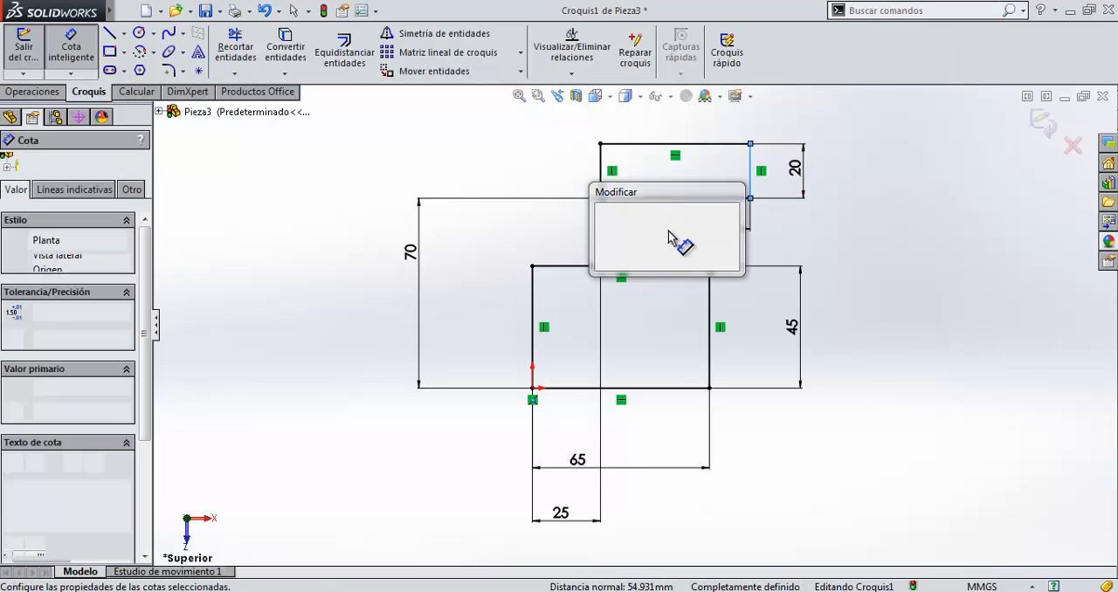
key(Return)
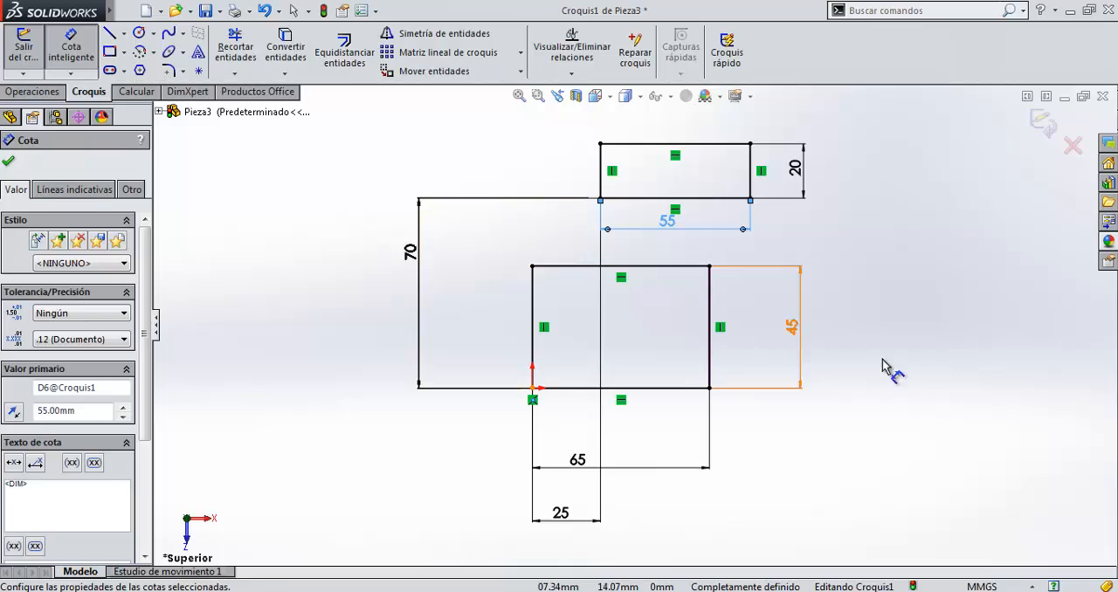
click(830, 373)
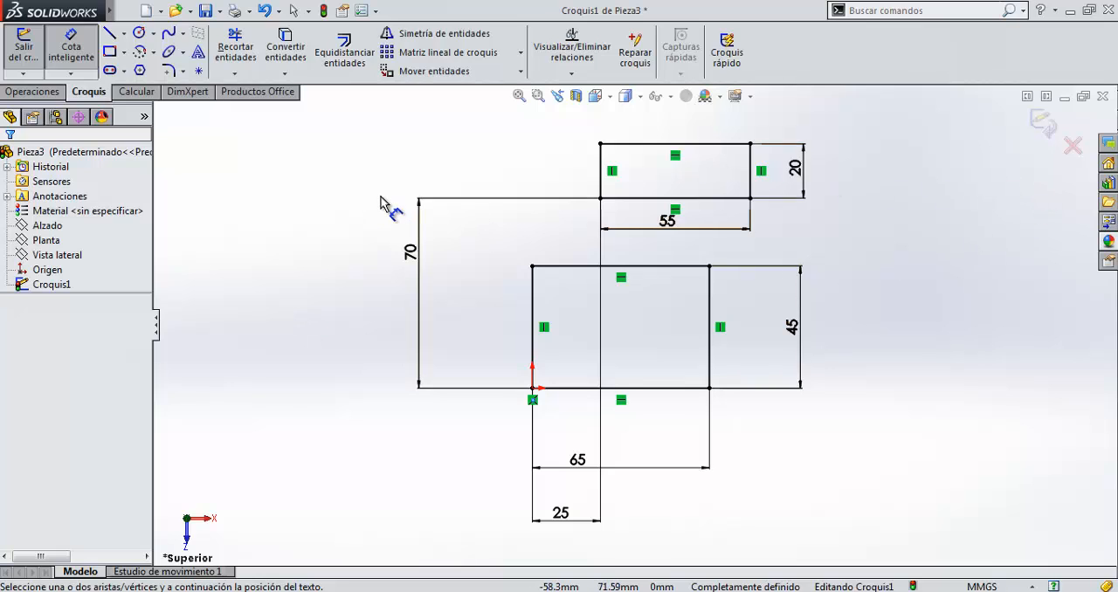
Delete both rectangles together with all their dimensions from the sketch.
key(f)
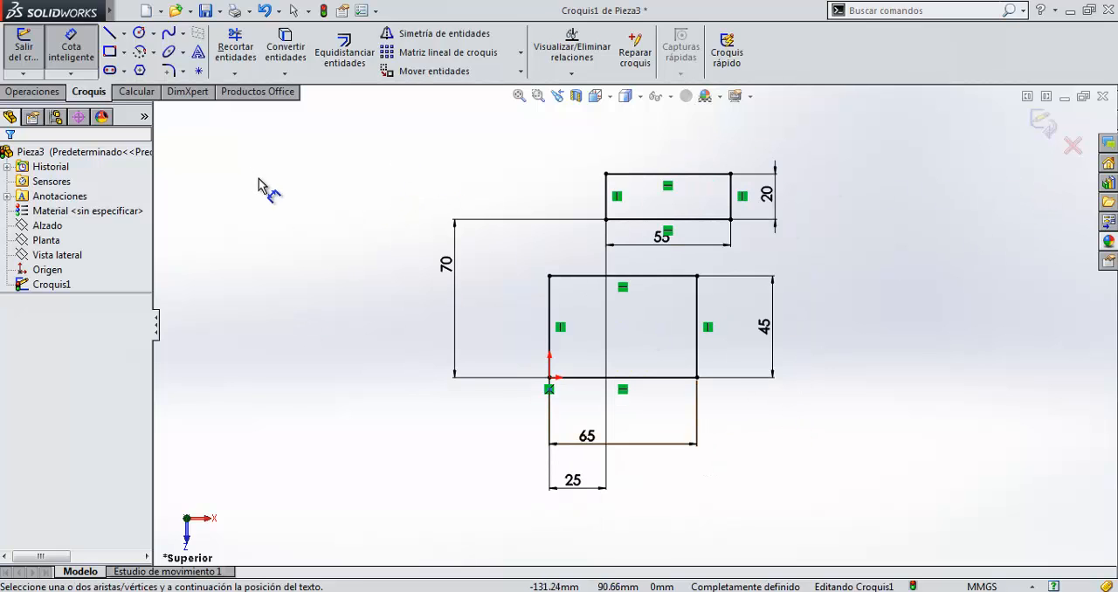
key(Escape)
mouse_move(402, 129)
mouse_down()
mouse_move(586, 302)
mouse_move(862, 503)
mouse_up()
key(Delete)
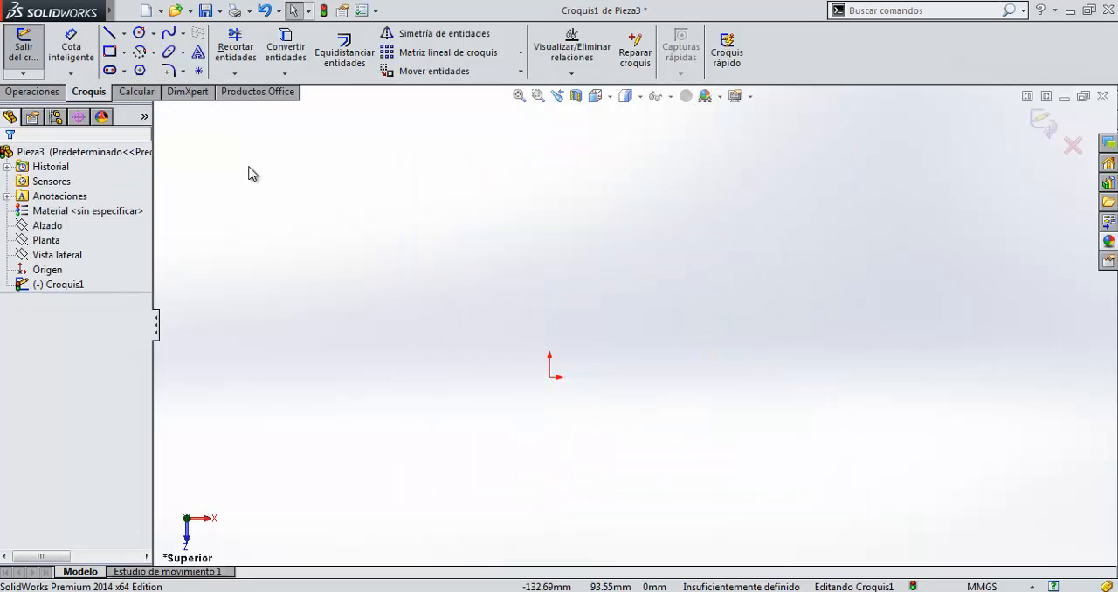
Sketch a six-sided polygon centred on the origin with an inscribed circle about 84 mm in diameter, rotated about 61°.
click(139, 71)
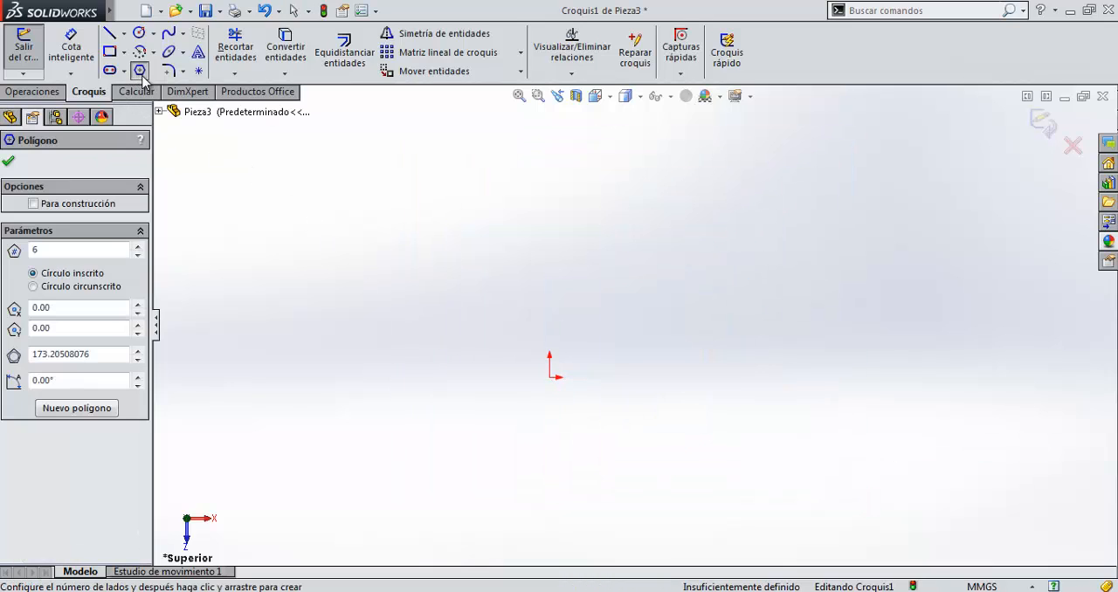
click(549, 377)
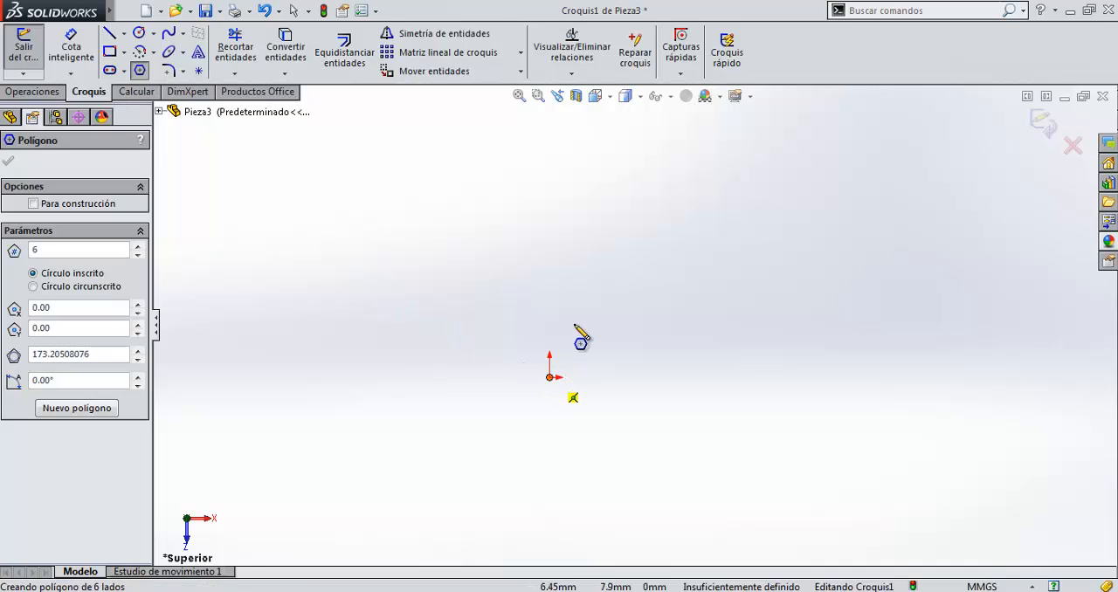
click(604, 283)
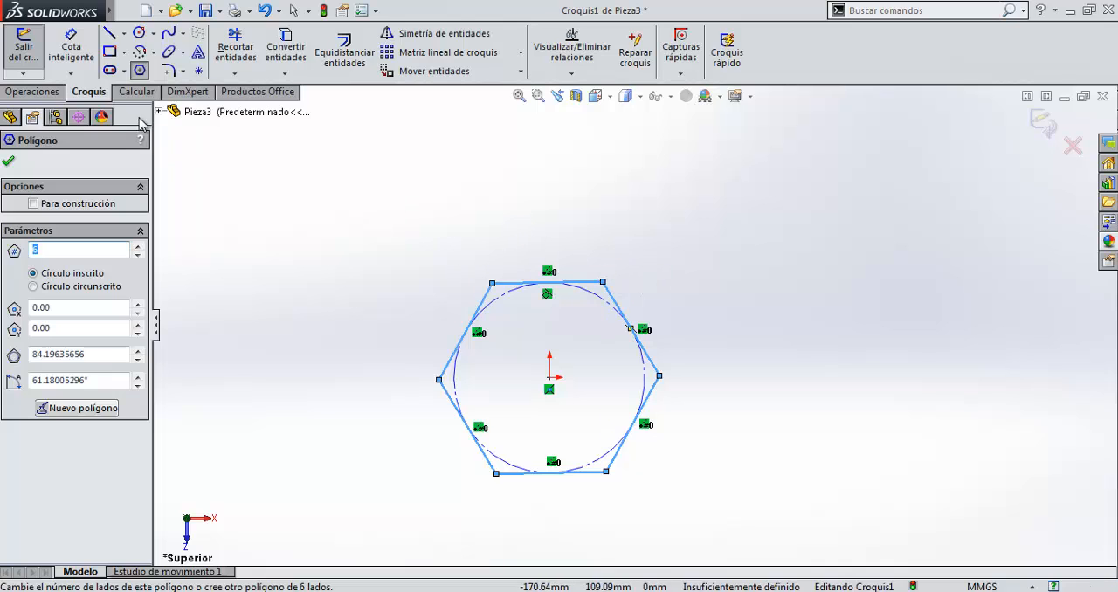
Dimension the distance between the hexagon's parallel upper-left and lower-right sides, keeping its drawn size.
click(71, 48)
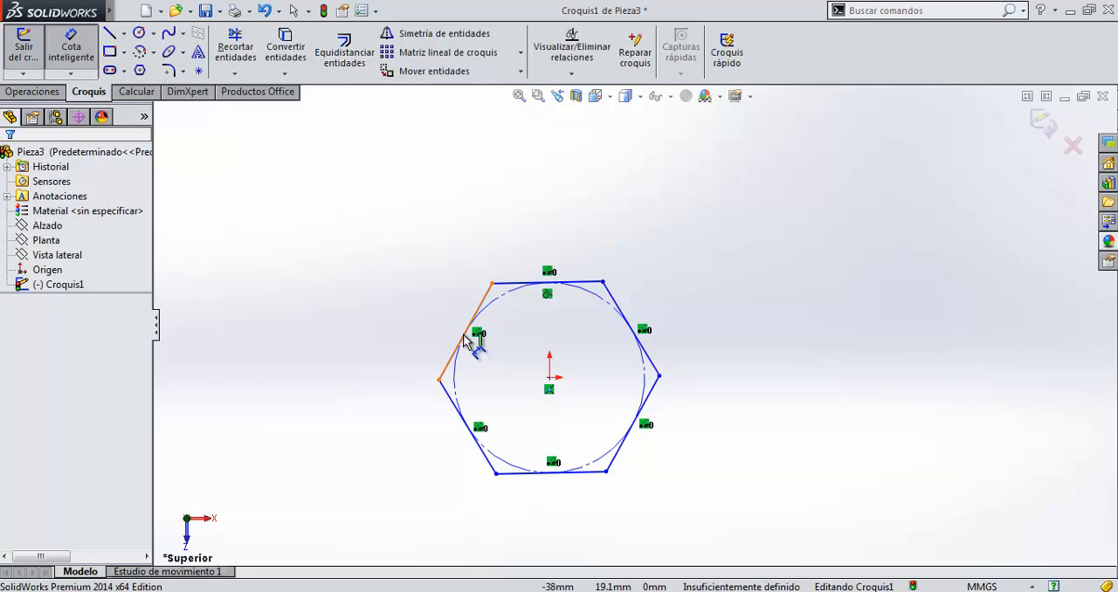
click(463, 340)
click(646, 408)
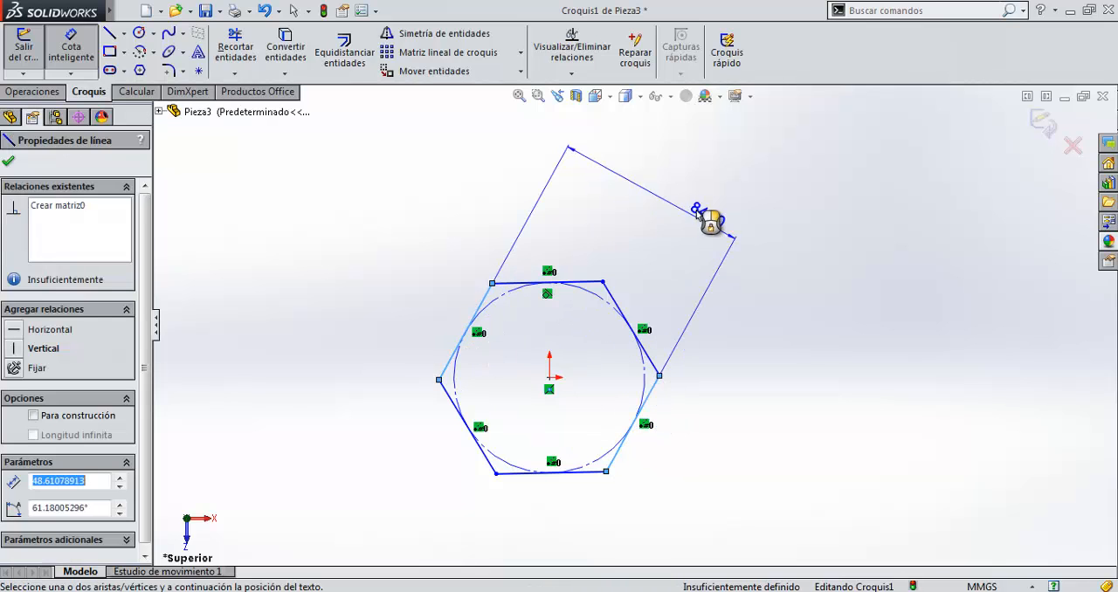
click(710, 225)
click(630, 187)
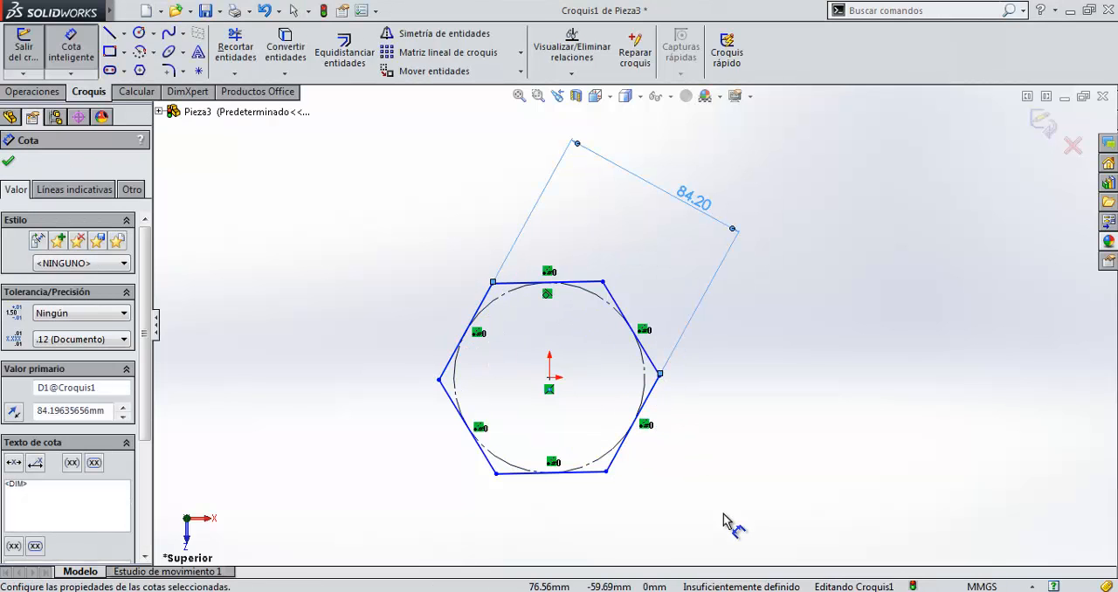
click(587, 474)
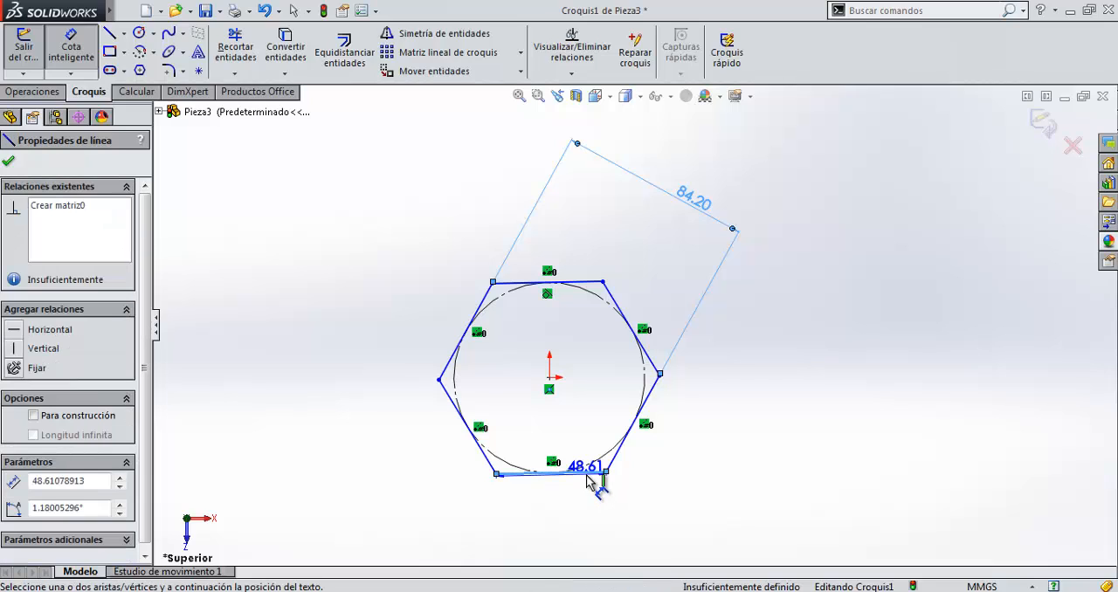
key(Escape)
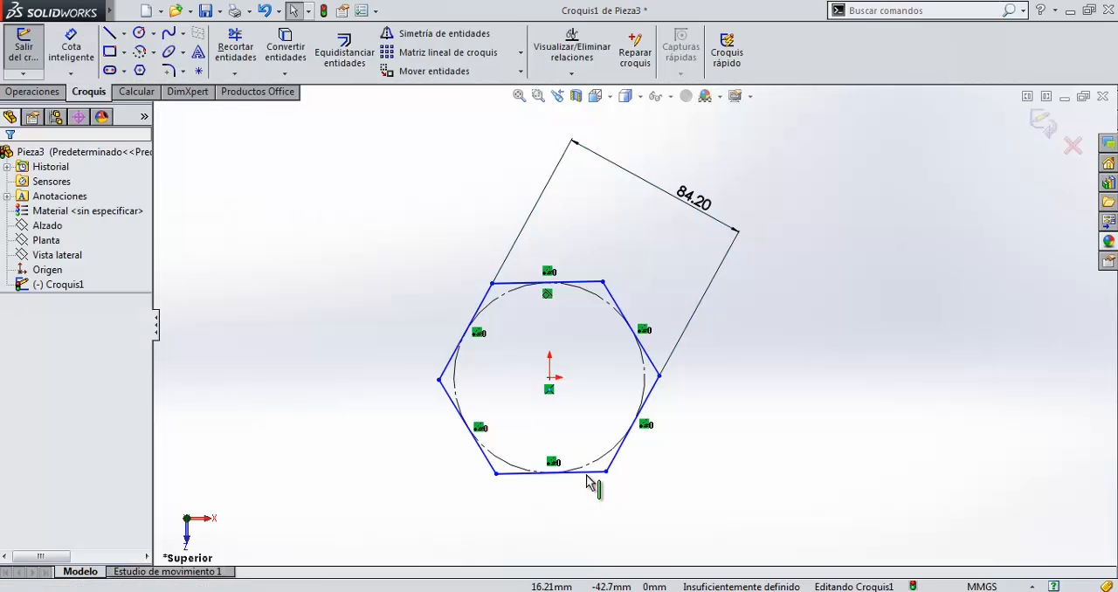
Add a horizontal relation to the hexagon's bottom side.
click(588, 473)
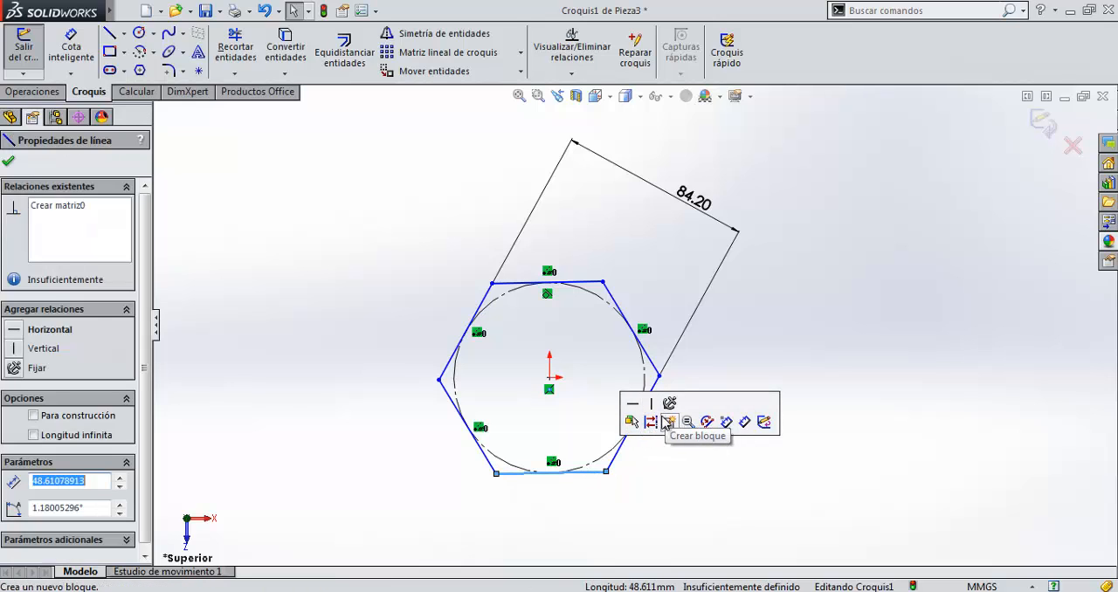
click(632, 405)
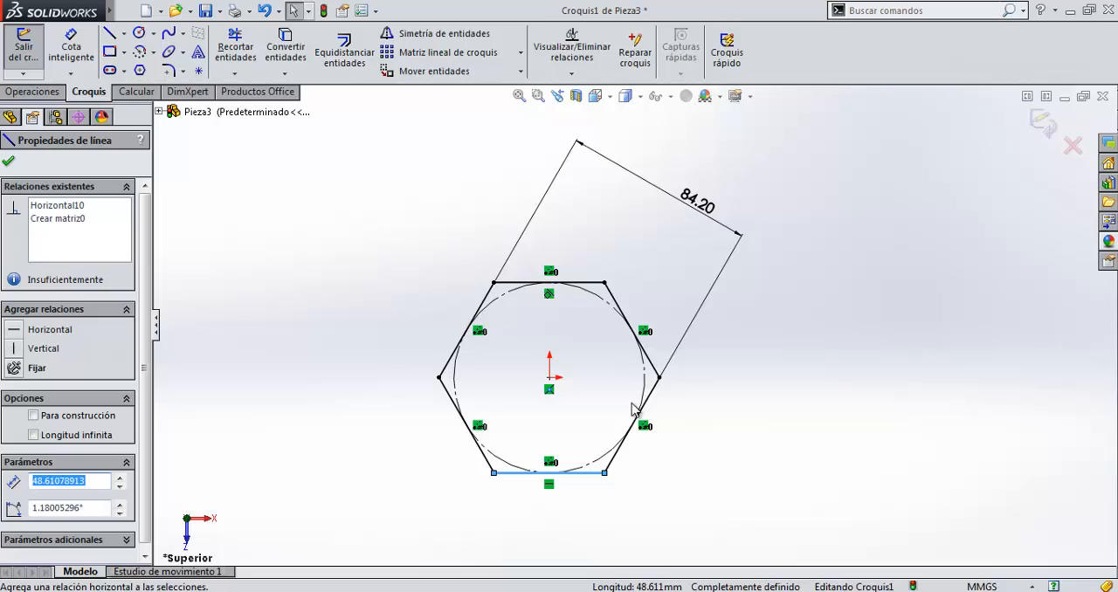
click(644, 475)
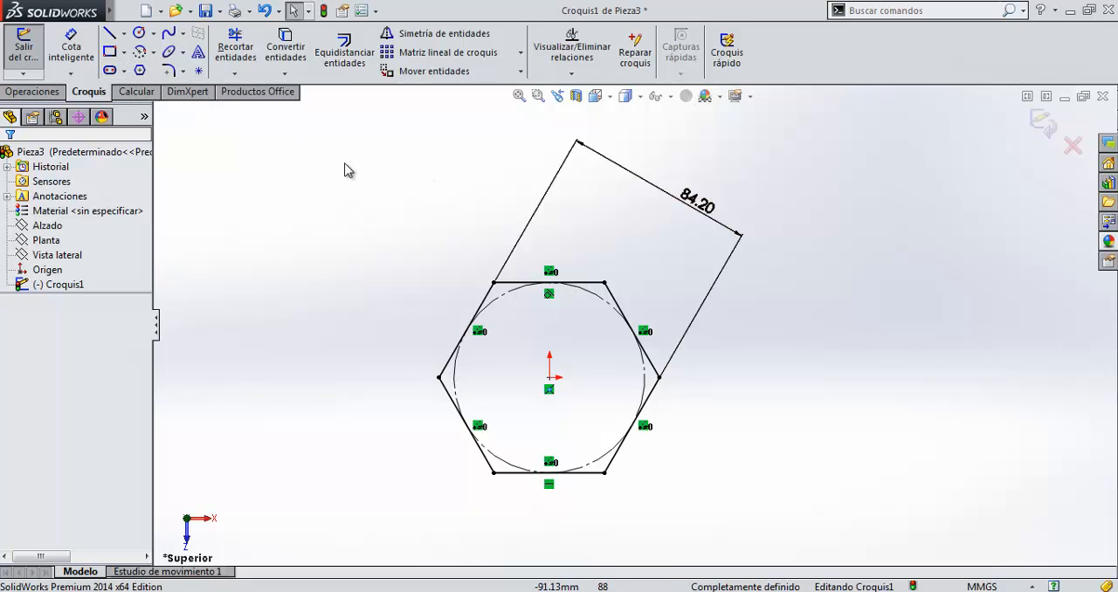
Delete the hexagon, its inscribed circle and its dimension from the sketch.
drag(373, 143, 823, 534)
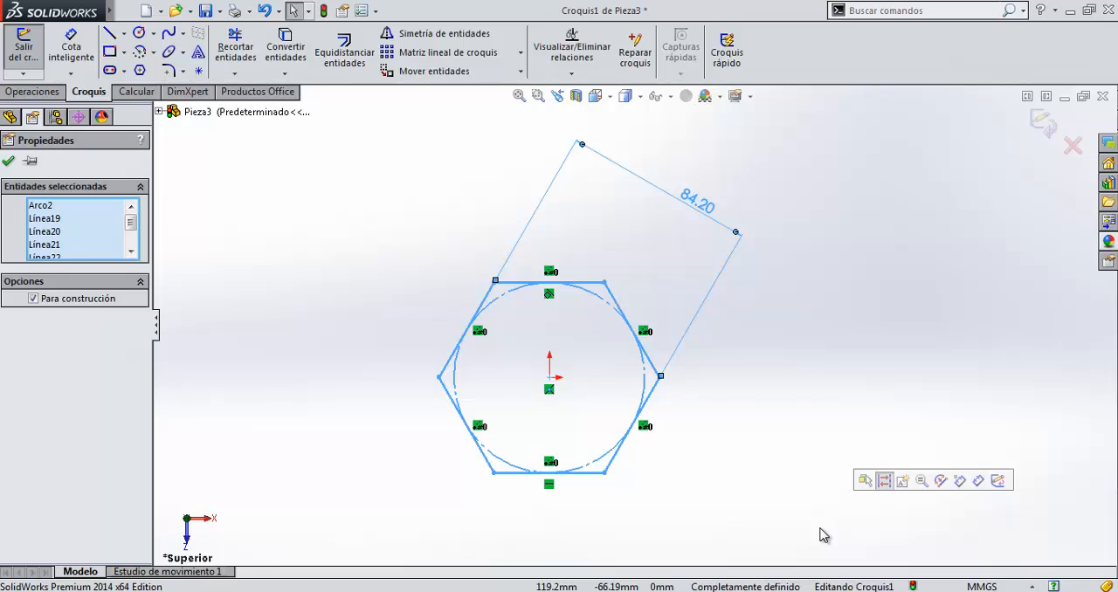
key(Delete)
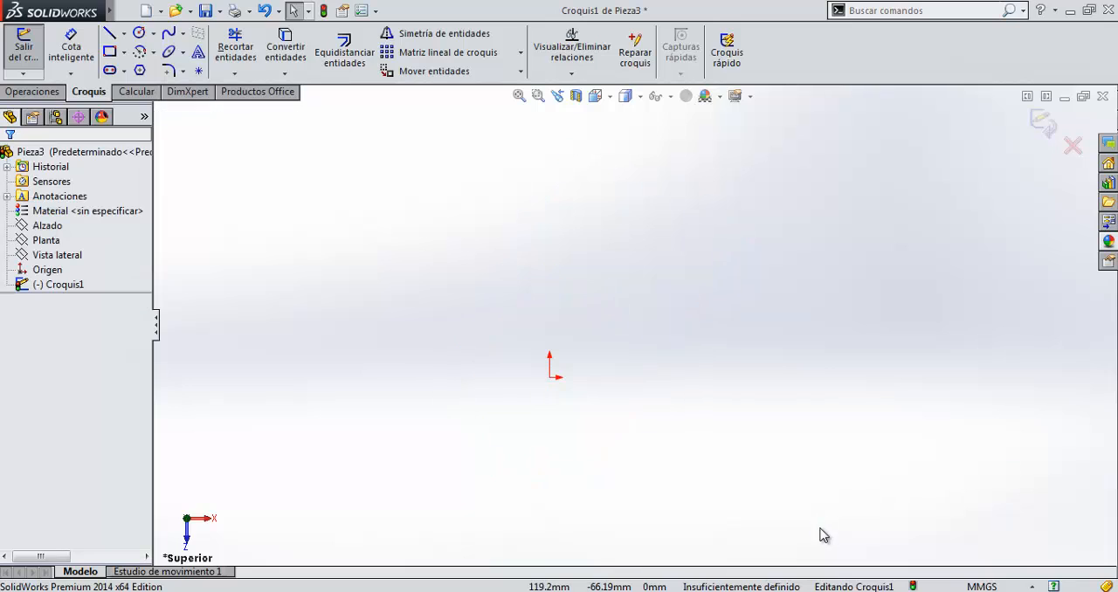
Sketch a horizontal straight slot from the origin to the right, about 81 mm between arc centres and about 32 mm wide.
click(114, 70)
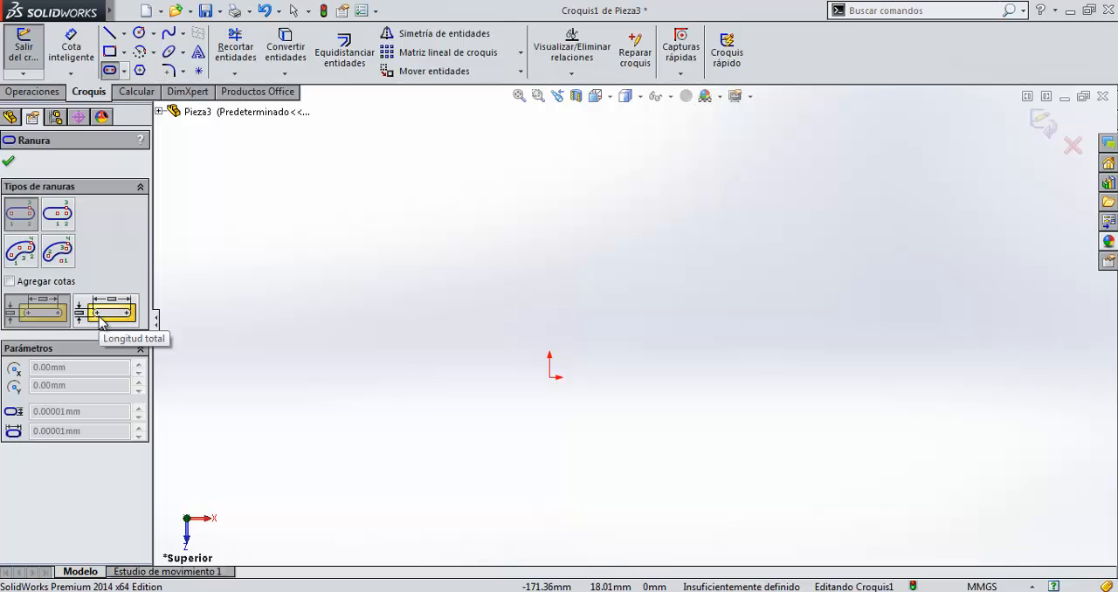
click(125, 72)
click(144, 89)
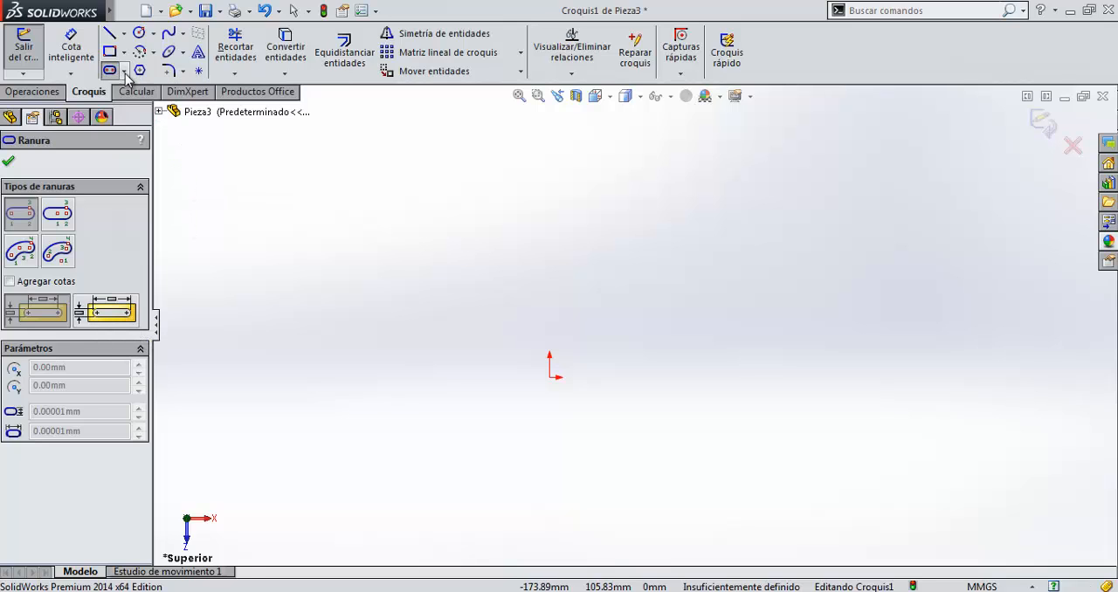
click(549, 377)
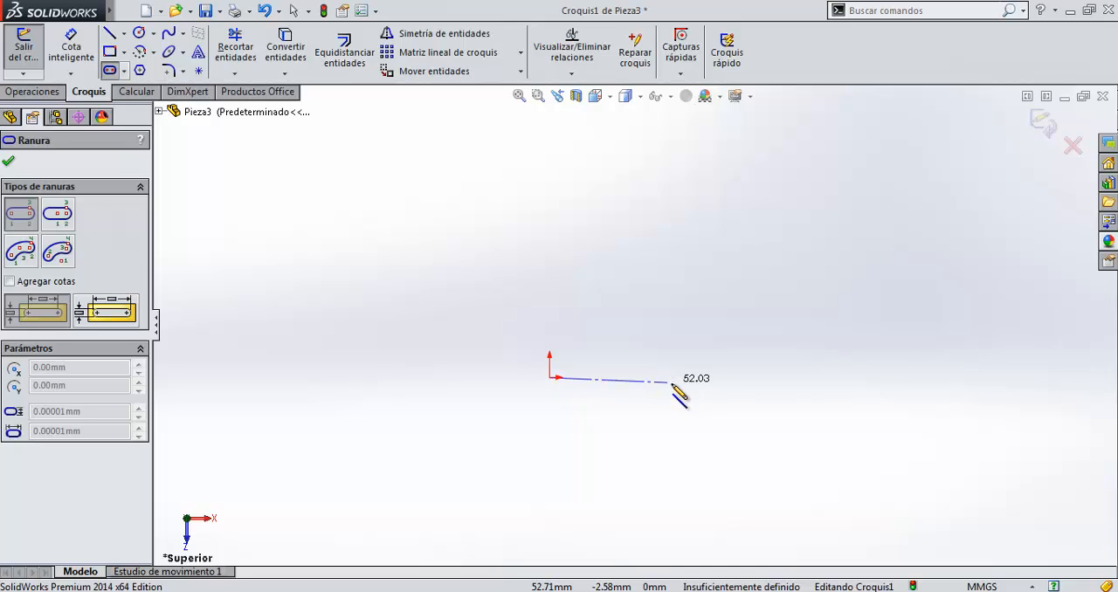
click(731, 378)
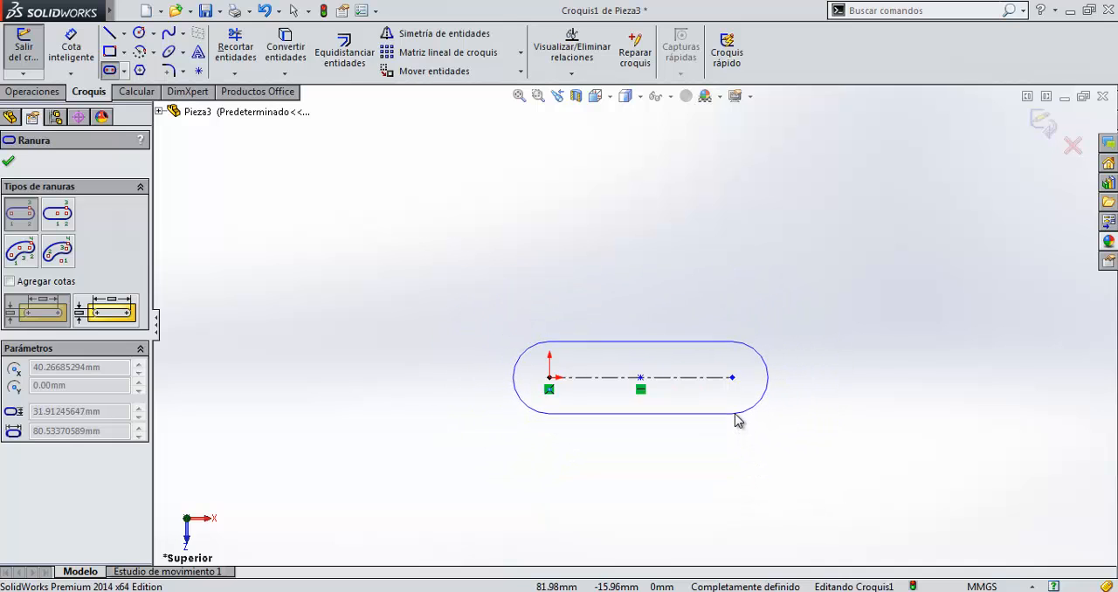
click(739, 415)
click(541, 494)
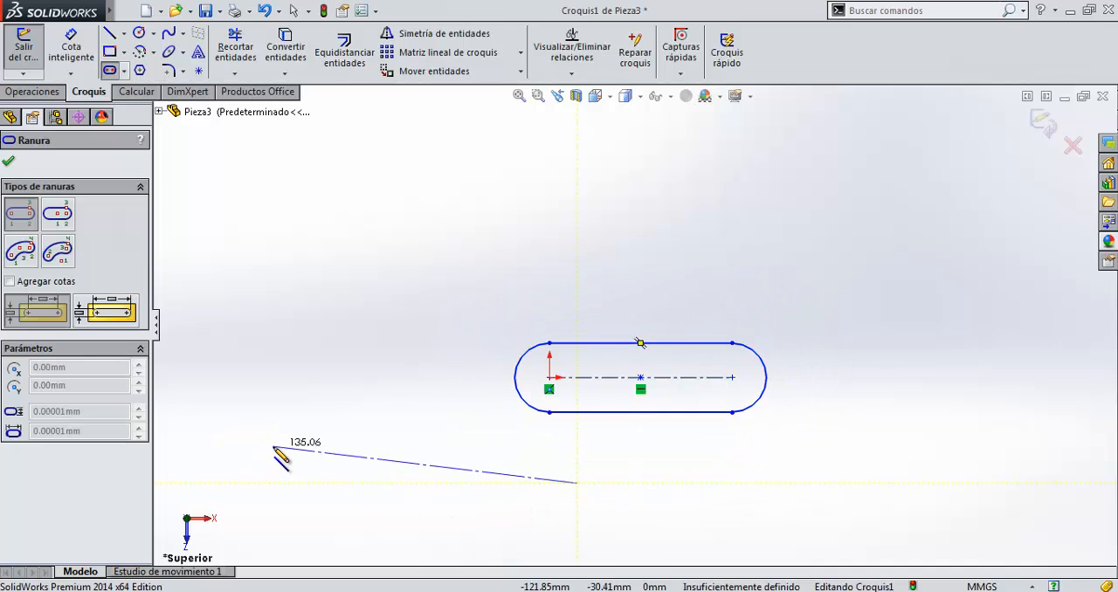
key(Escape)
key(Escape)
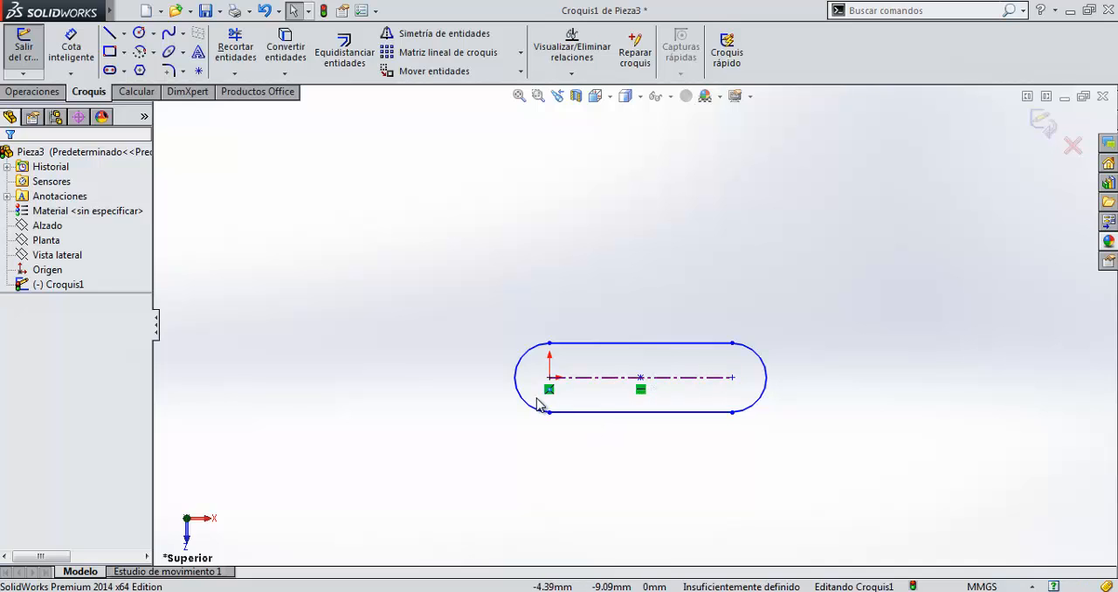
Delete the whole straight slot, including its centreline.
mouse_move(374, 202)
mouse_down()
mouse_move(831, 529)
mouse_move(892, 536)
mouse_up()
key(Delete)
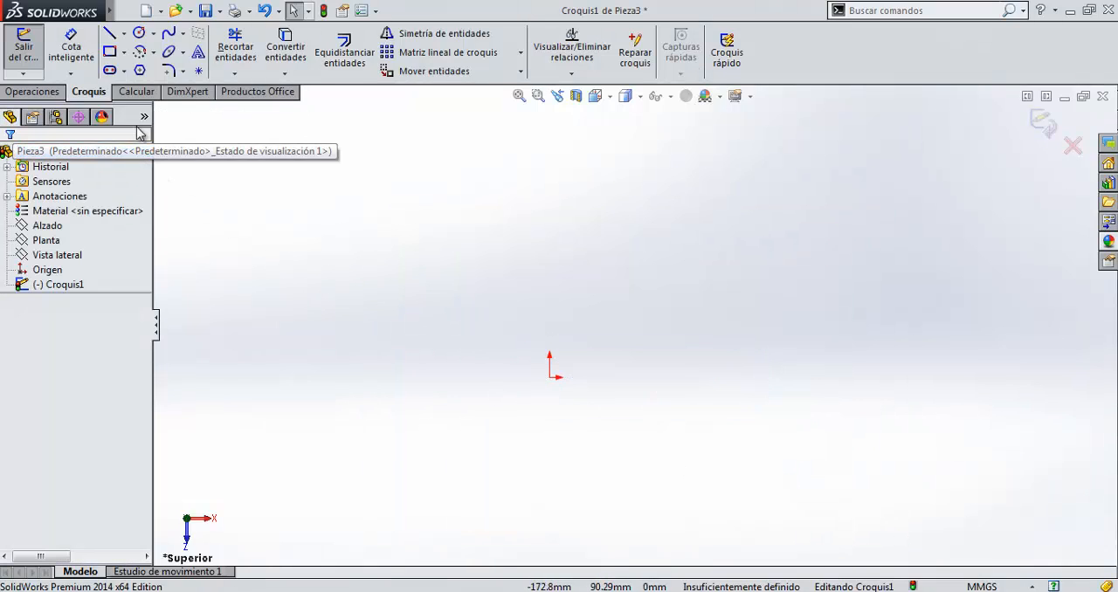
click(125, 70)
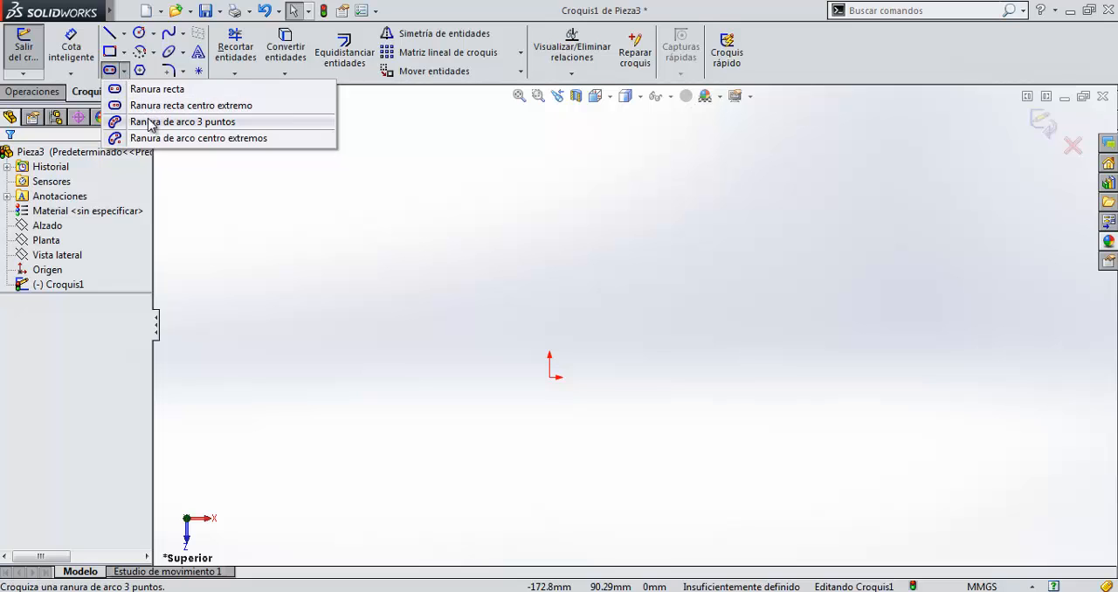
click(220, 194)
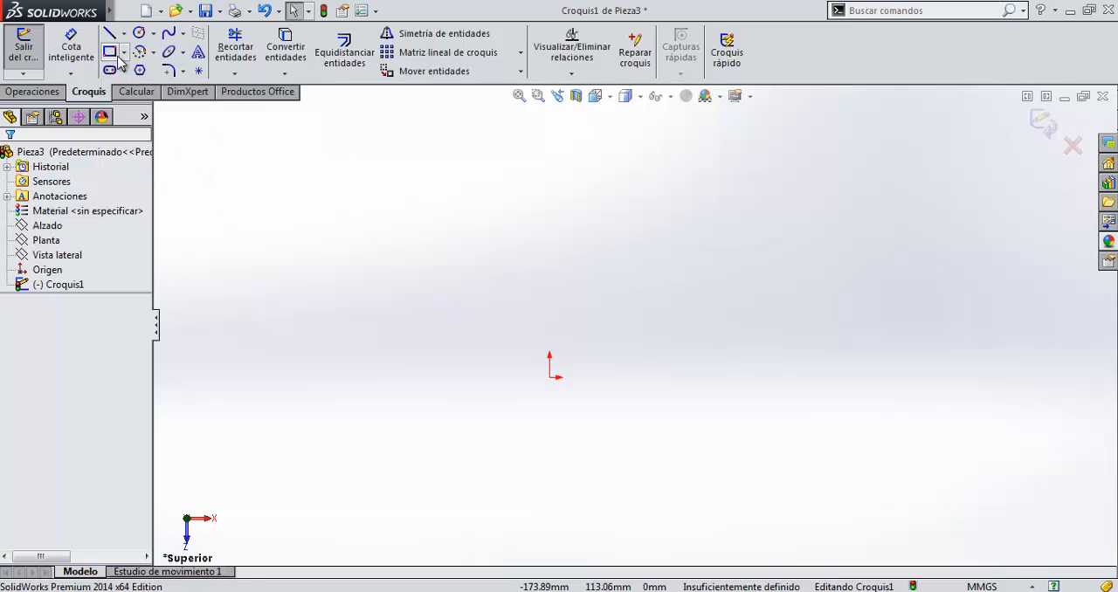
click(182, 72)
click(168, 71)
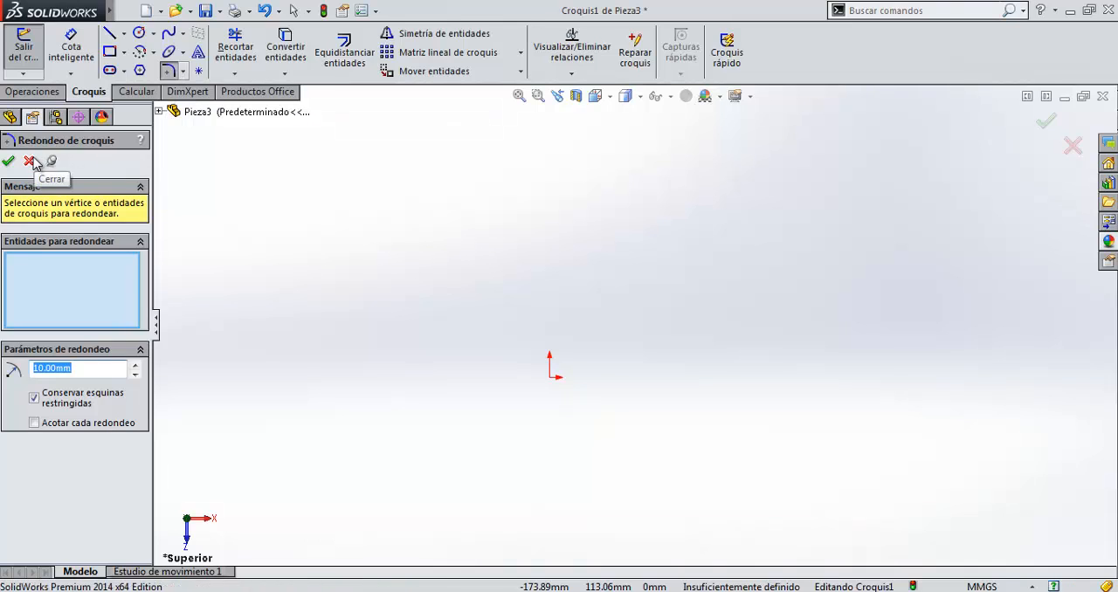
click(29, 160)
Sketch an open S-like spline from the origin through four more points, its second point about 62 mm horizontally from the origin.
click(168, 35)
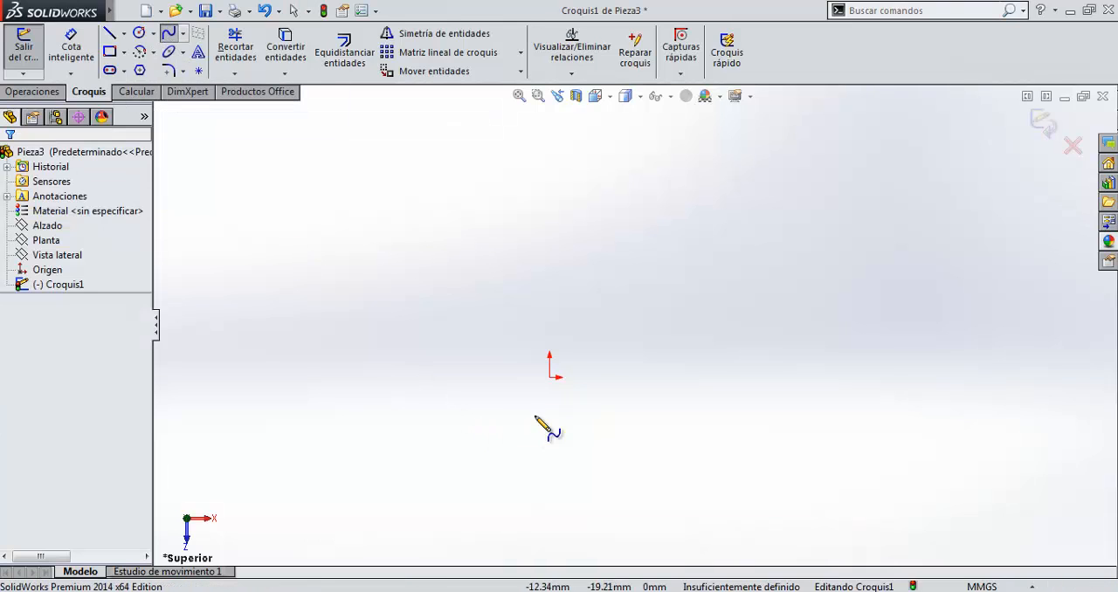
click(549, 377)
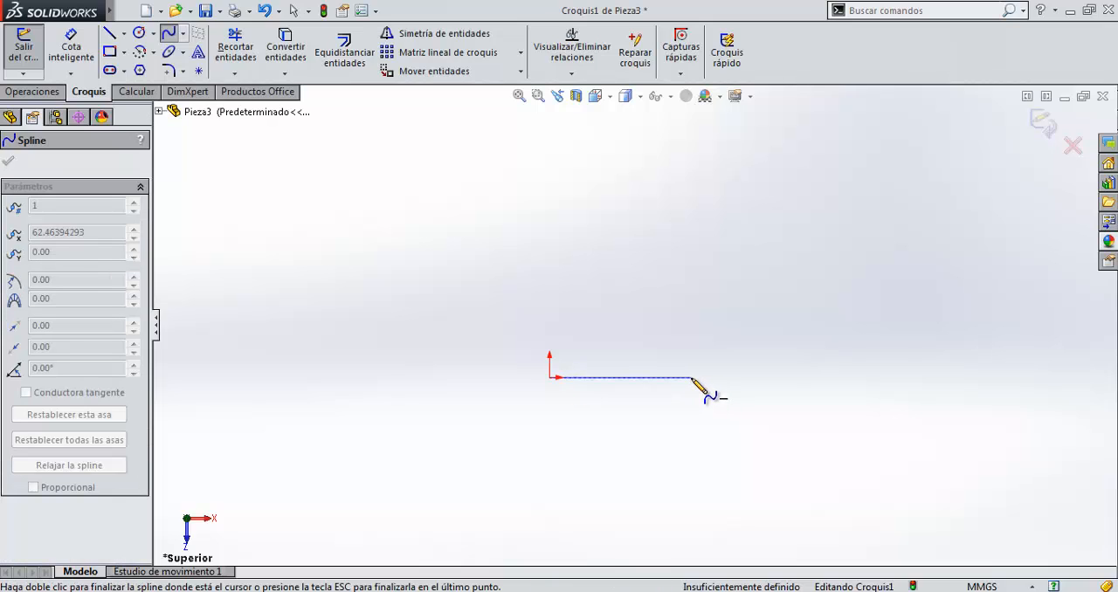
click(690, 377)
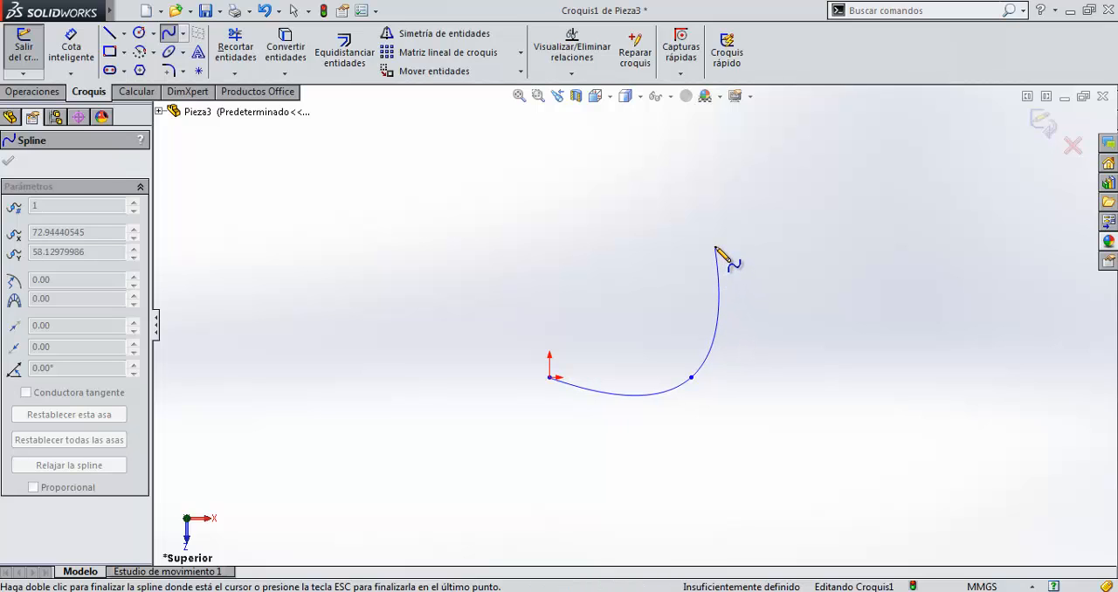
click(715, 247)
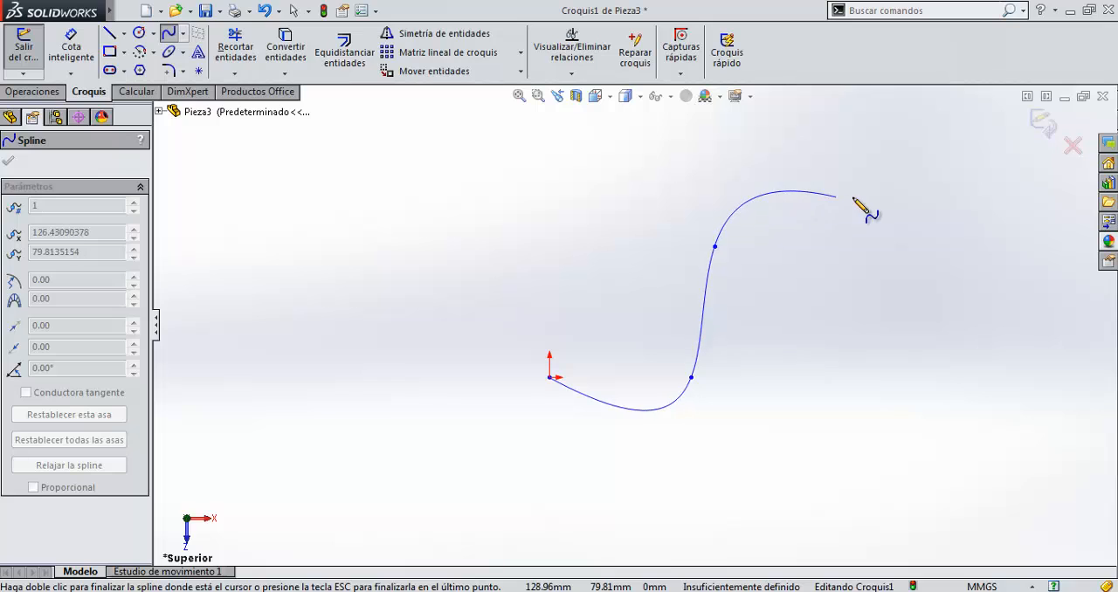
click(883, 260)
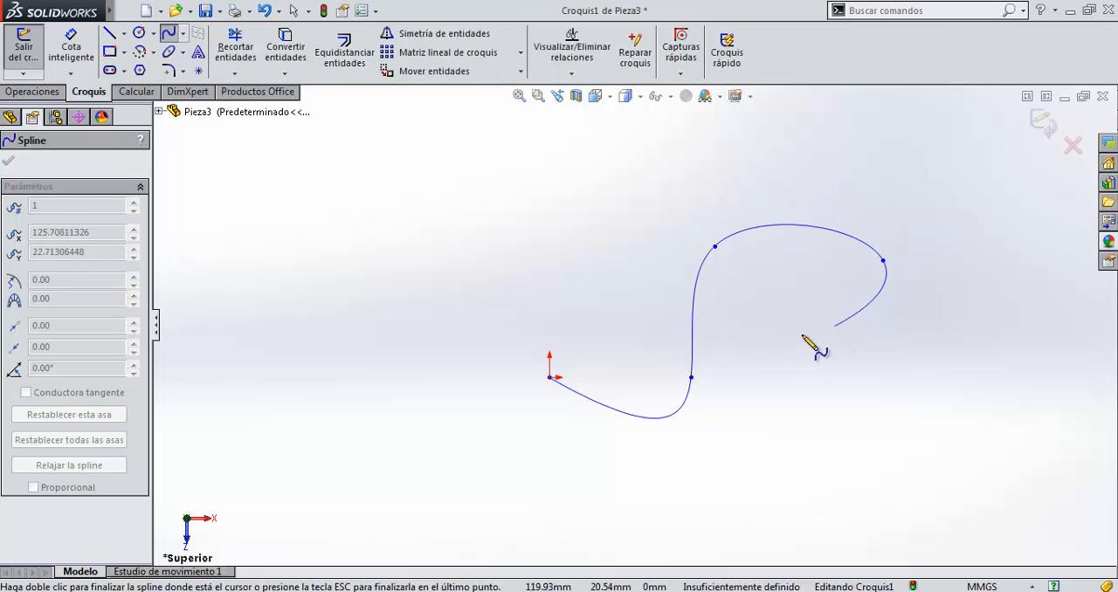
click(768, 323)
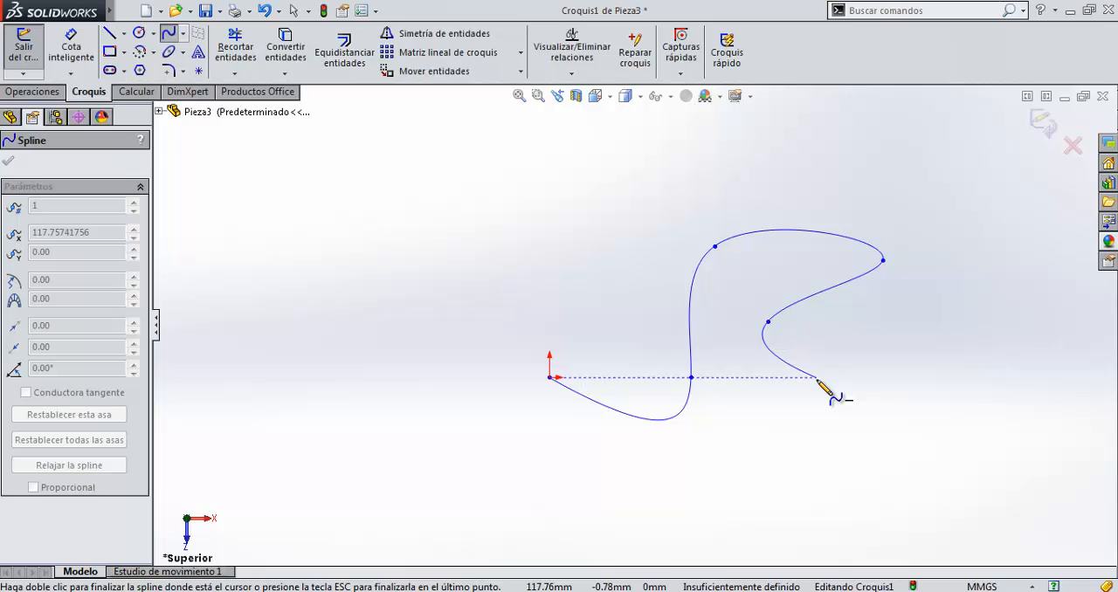
key(Escape)
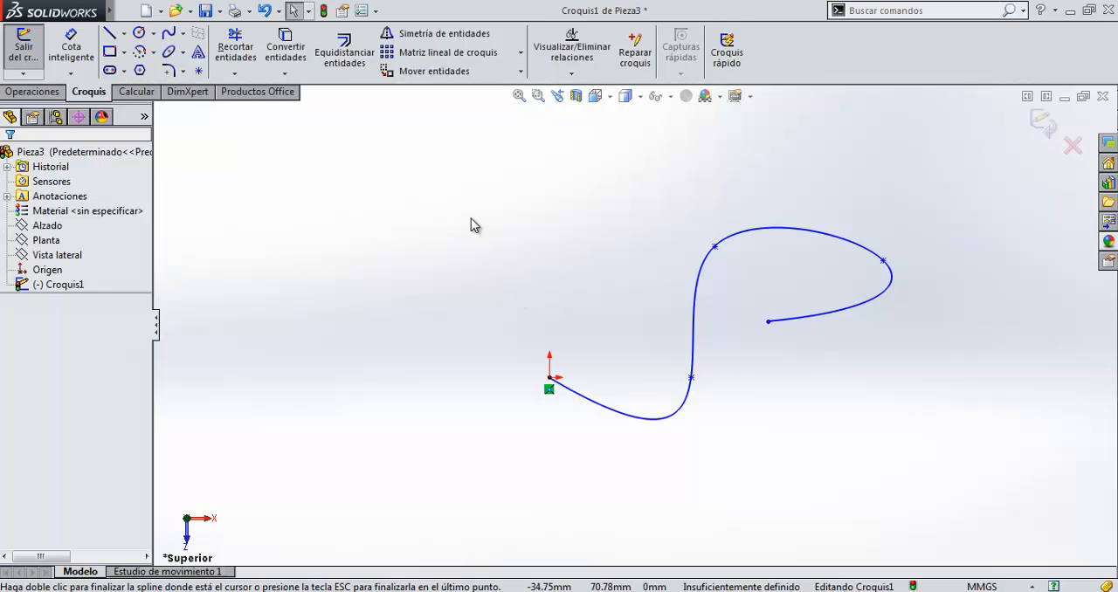
Delete the spline from the sketch.
click(855, 307)
key(Delete)
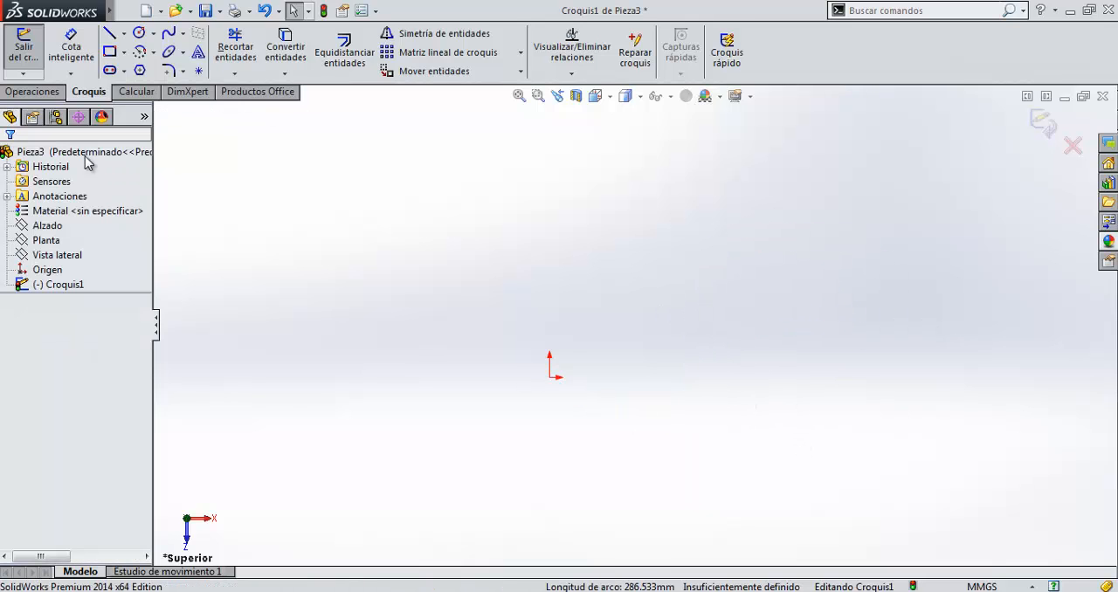
Sketch a corner rectangle with its lower left corner on the origin, about 109 mm wide and 56 mm high.
click(124, 52)
click(123, 73)
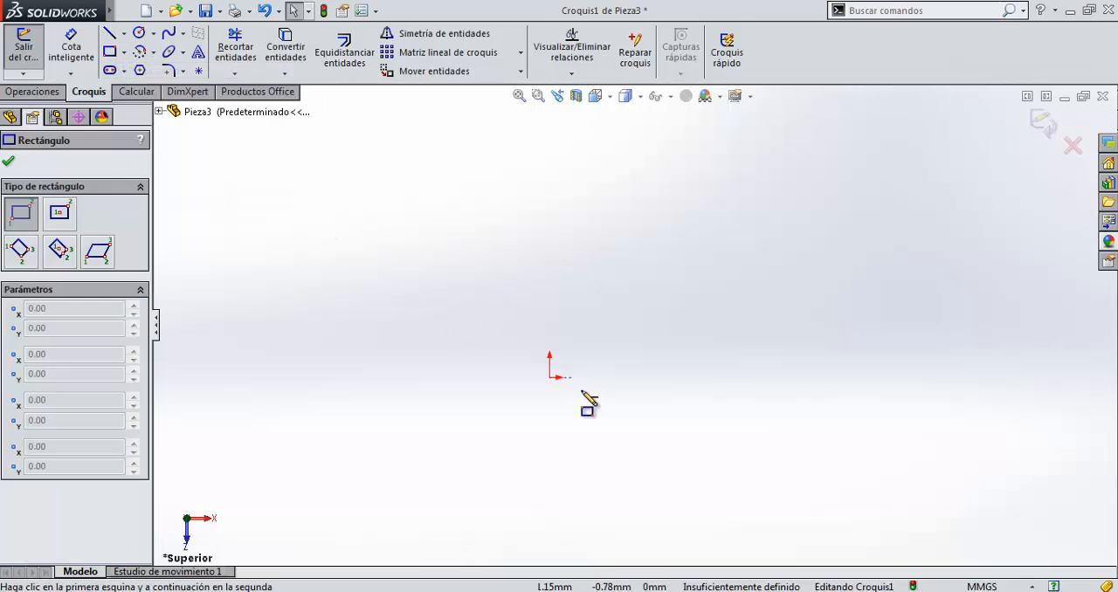
click(549, 377)
click(795, 252)
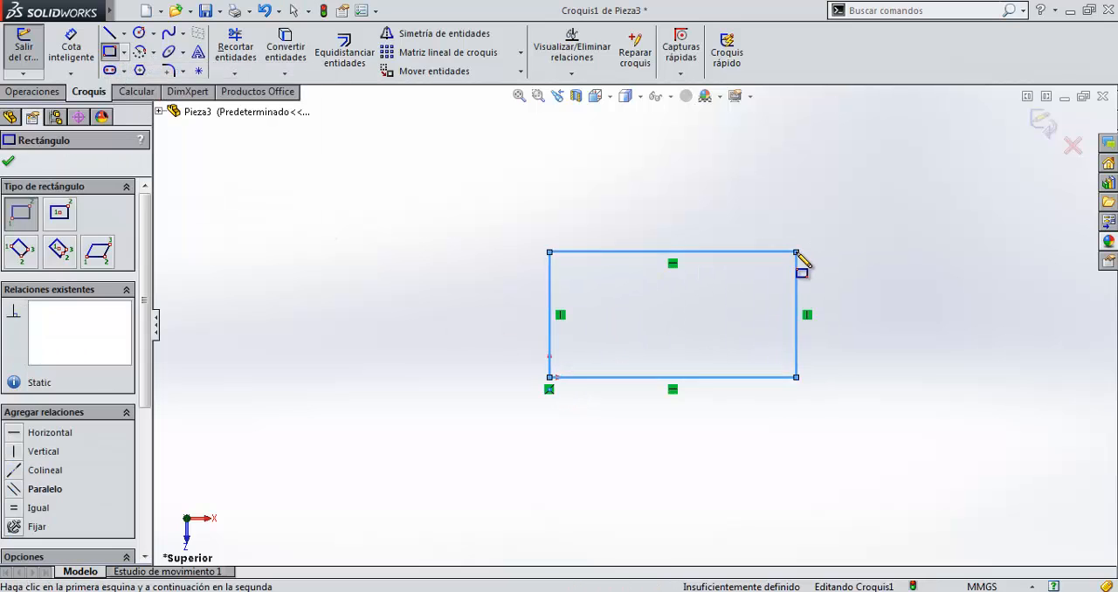
key(Escape)
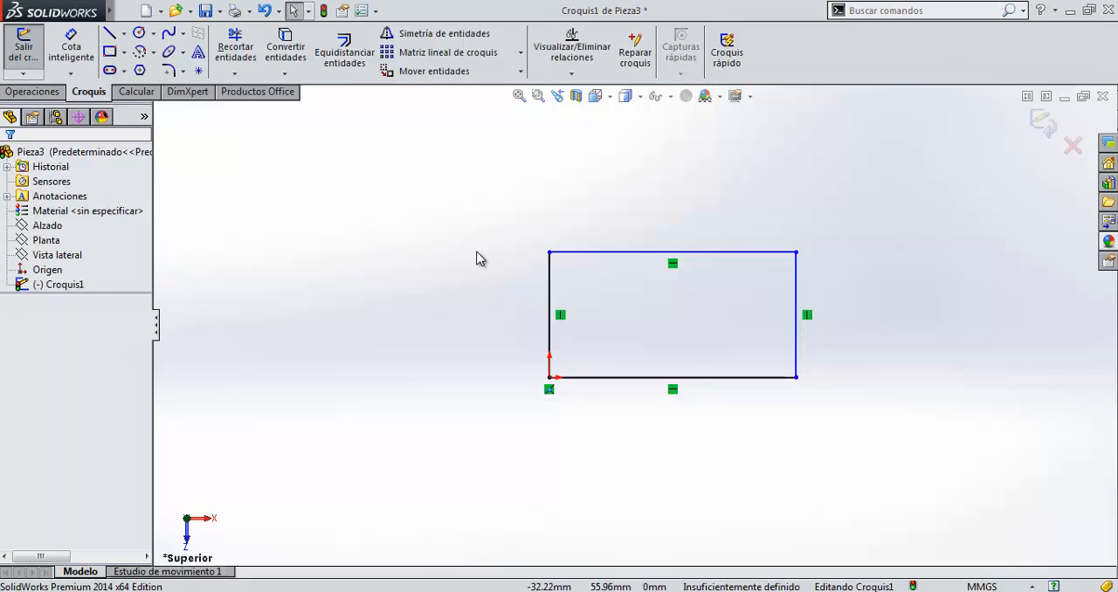
Fillet the rectangle's two upper corners with a sketch fillet radius of 20 mm.
click(183, 71)
click(180, 88)
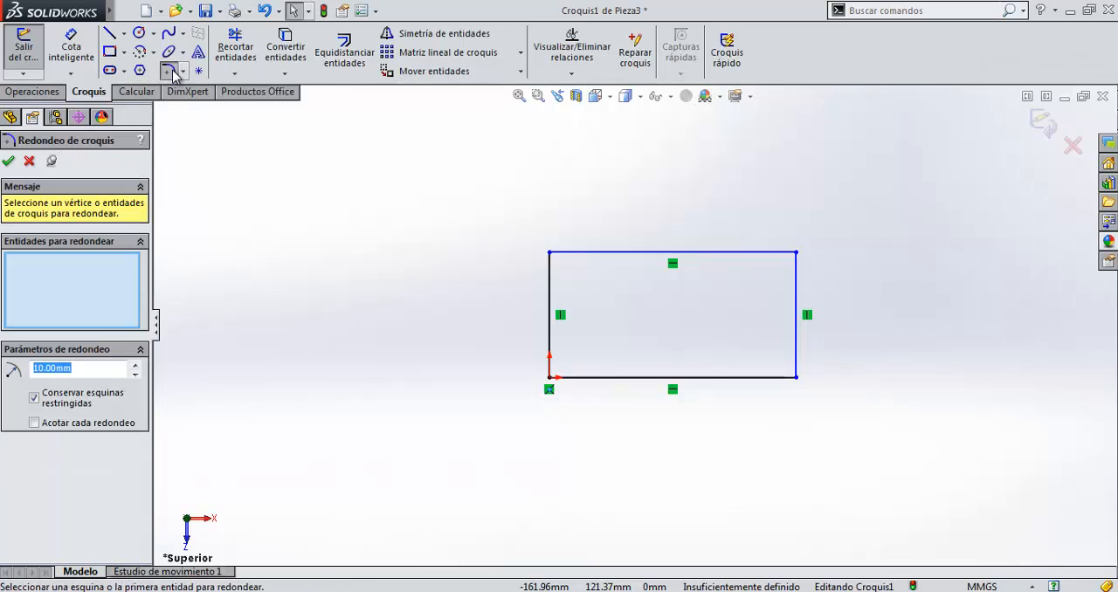
click(796, 254)
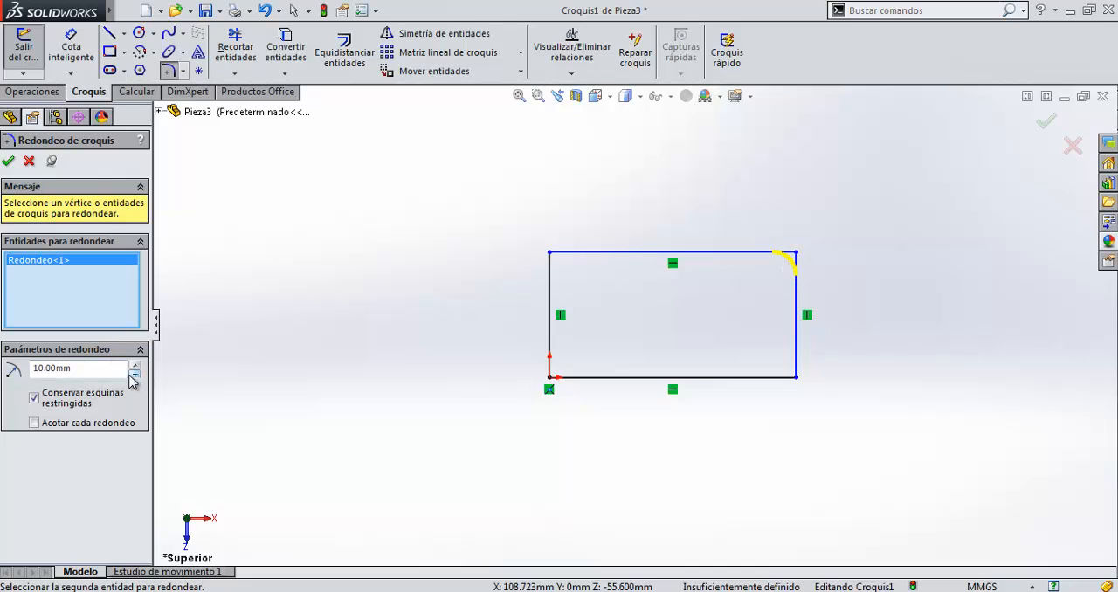
double_click(59, 368)
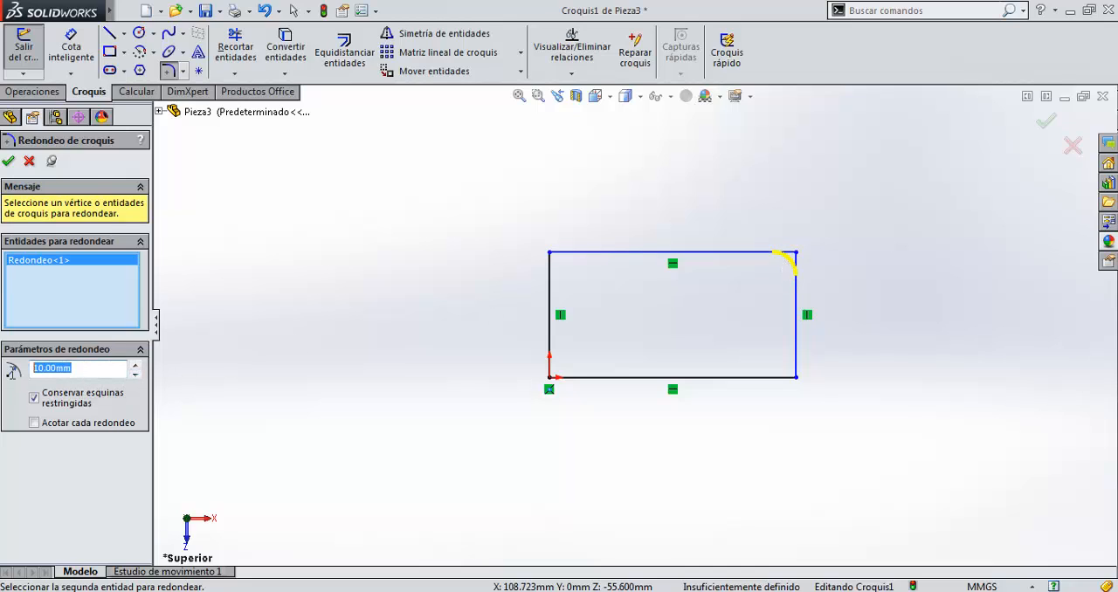
text(2)
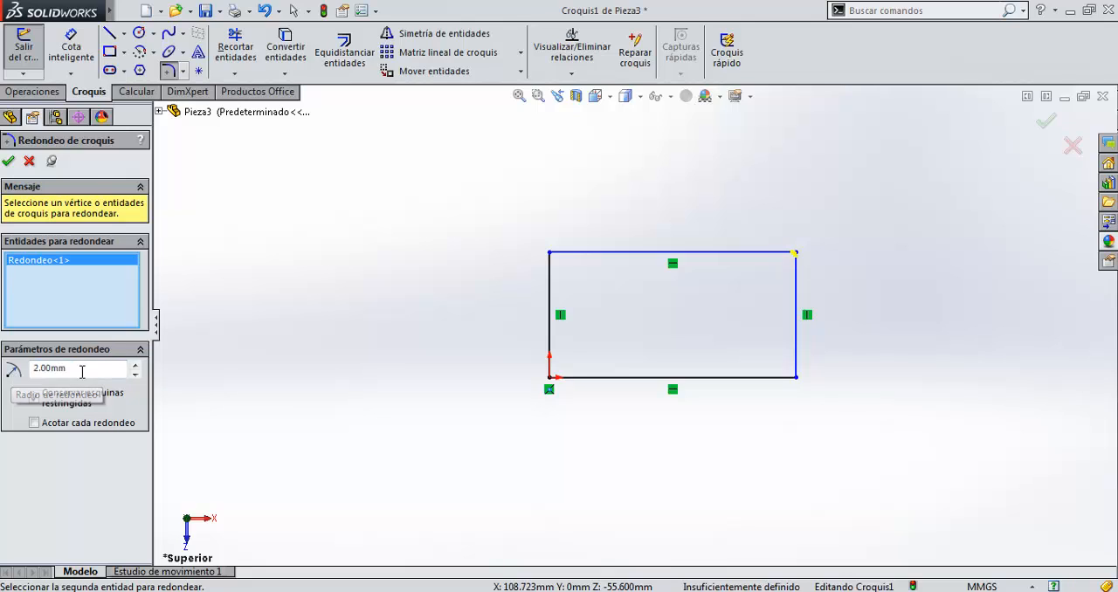
drag(82, 372, 1, 375)
text(20)
key(Return)
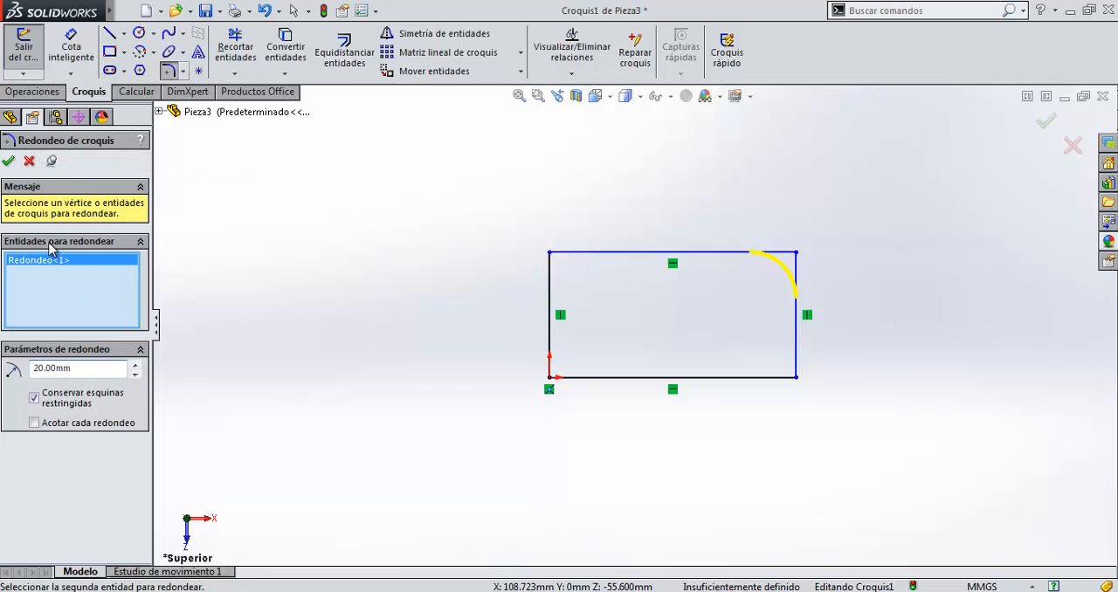
click(550, 253)
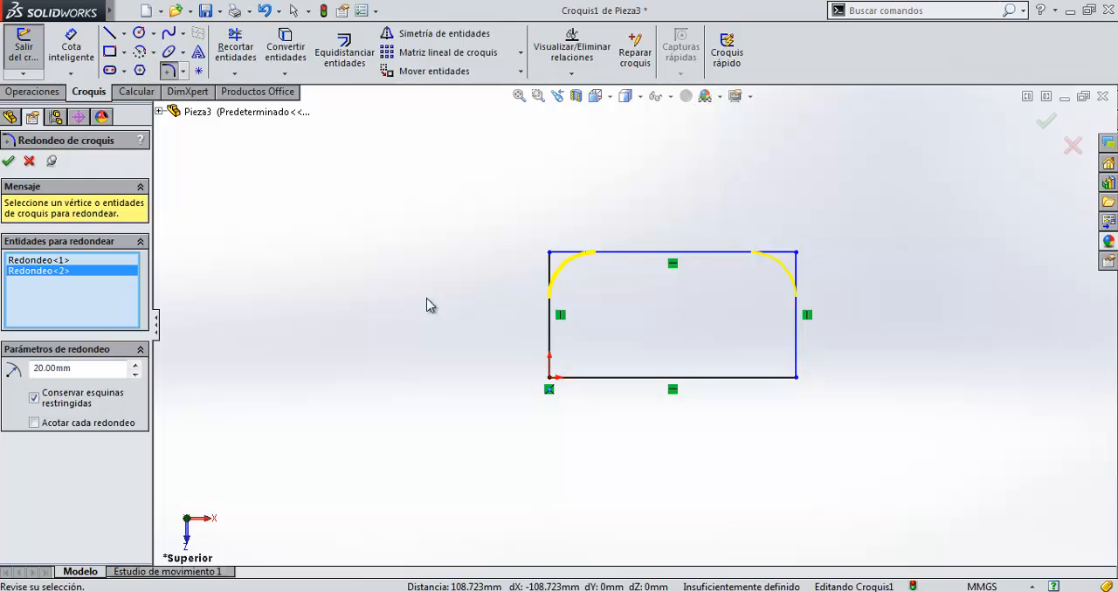
click(9, 162)
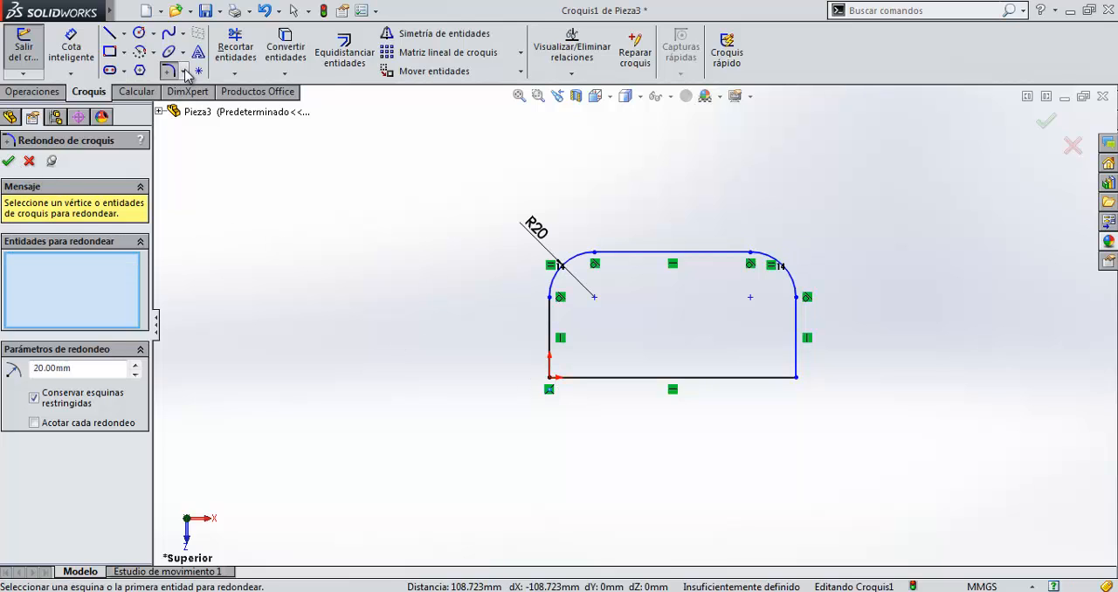
Chamfer the rectangle's corner at the origin with the Distancia-Distancia type and an equal distance of 10 mm.
click(183, 70)
click(185, 105)
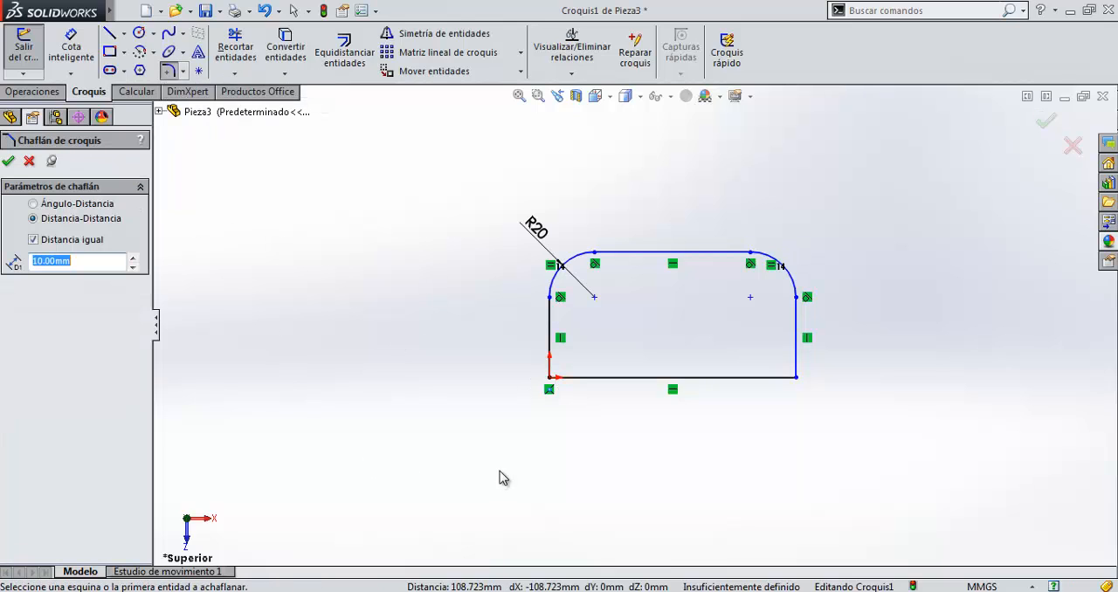
click(551, 379)
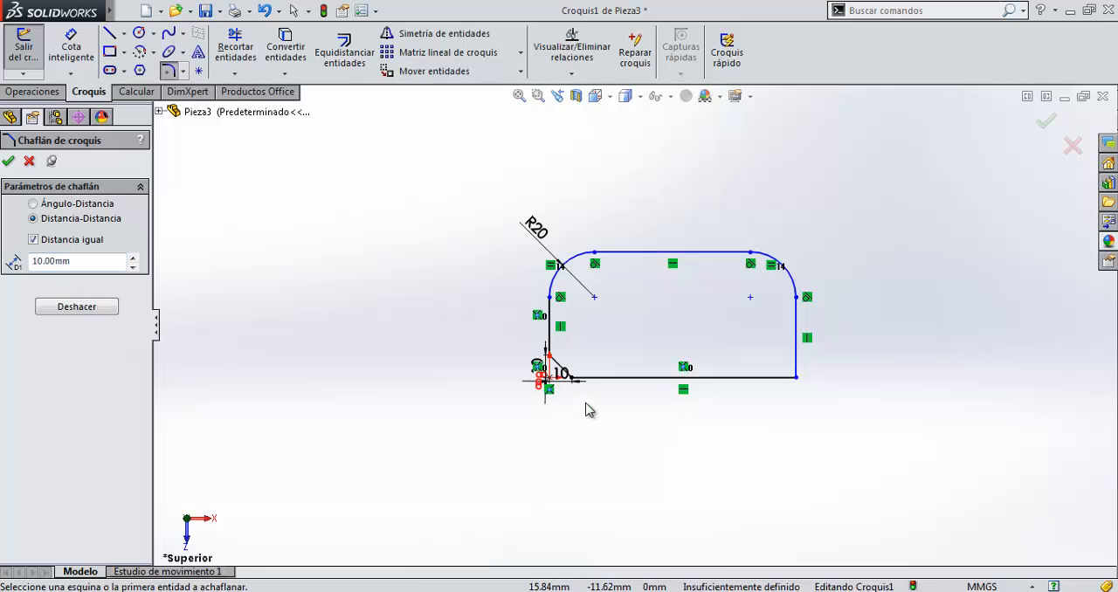
scroll(603, 388, down, 3)
scroll(602, 389, down, 2)
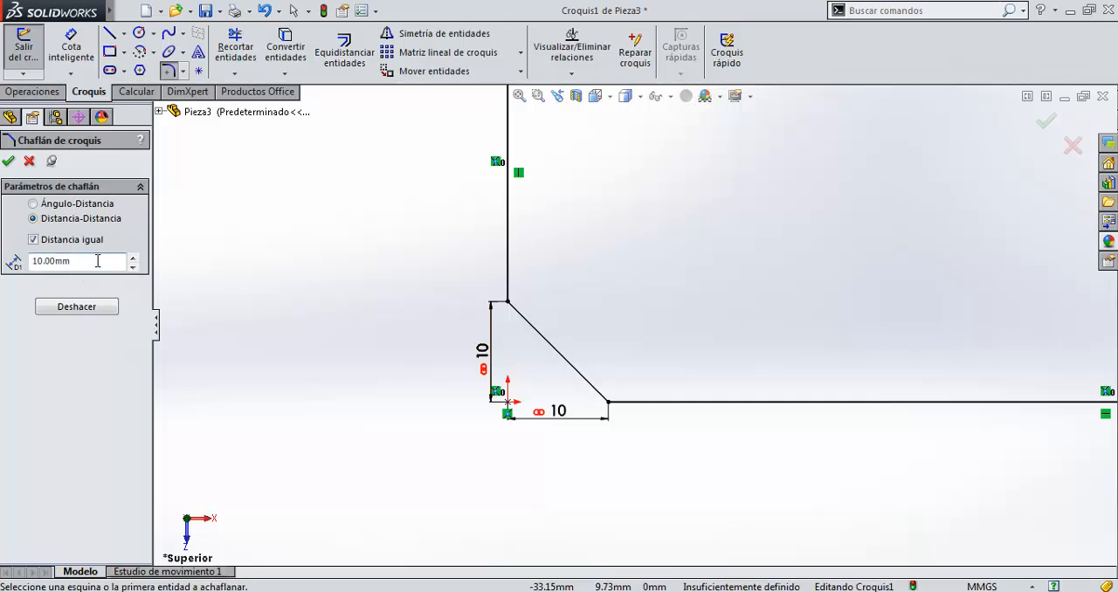
Set the sketch chamfer's equal distance to 5 mm and finish the command.
drag(98, 260, 28, 260)
text(5)
key(Return)
key(Return)
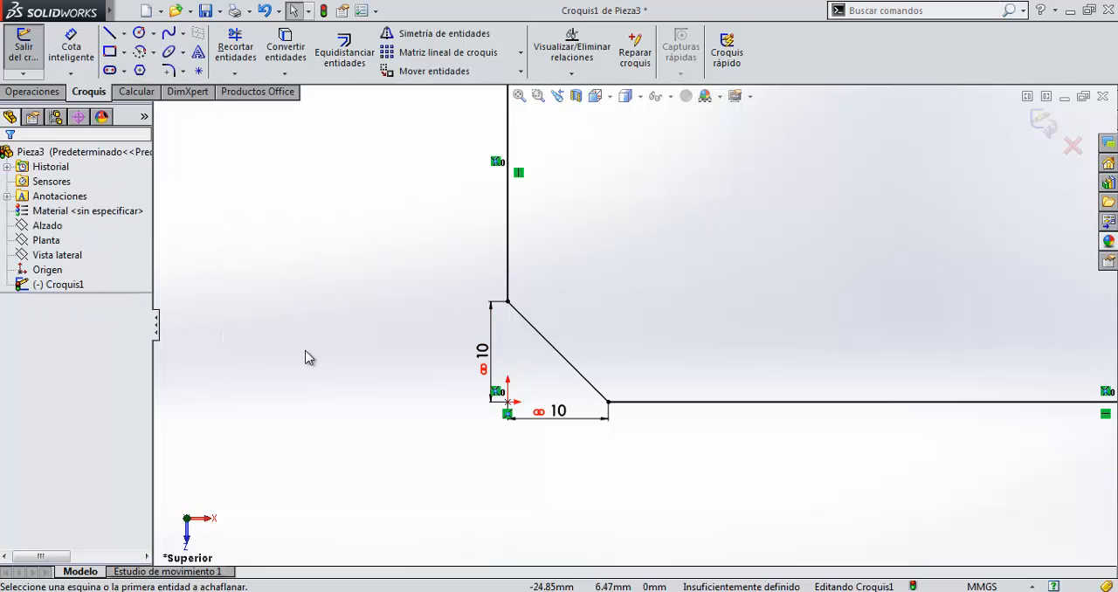
Undo the 10 mm chamfer at the origin corner.
scroll(603, 386, up, 1)
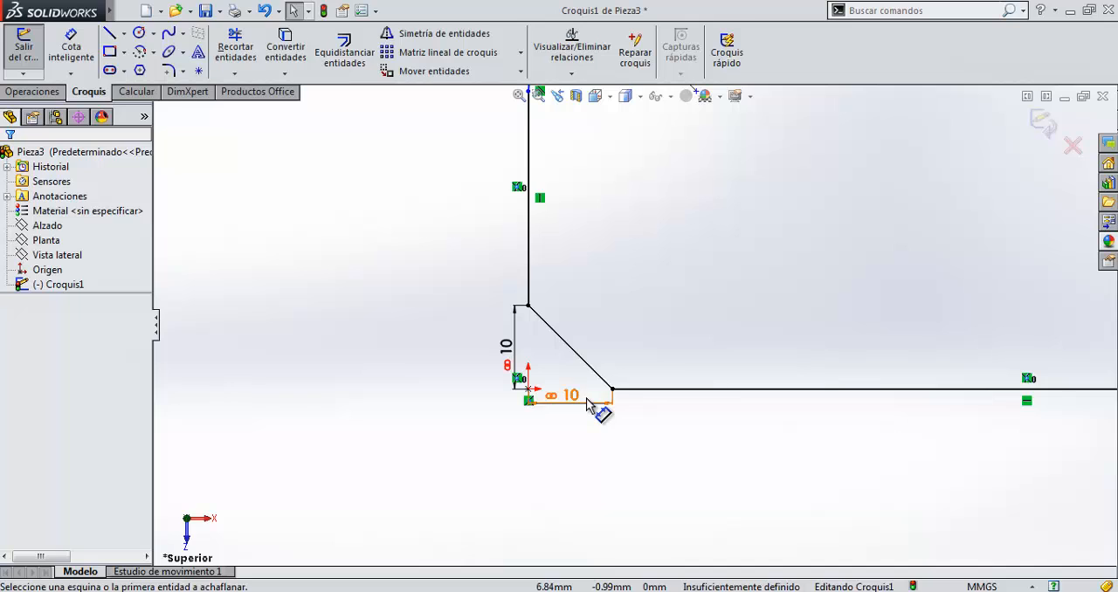
key(ctrl+z)
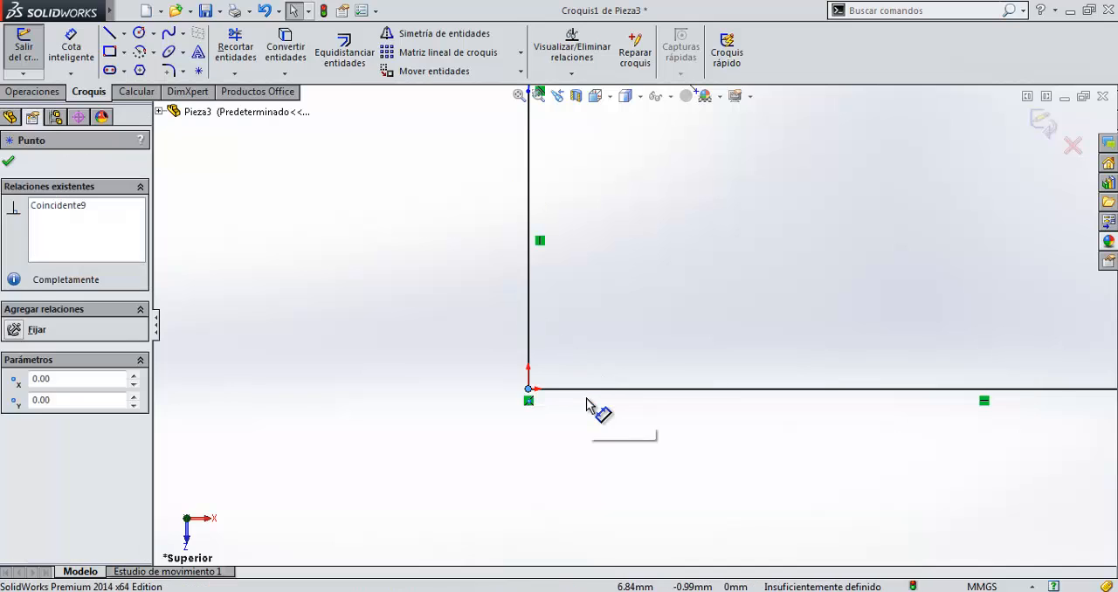
click(168, 70)
click(29, 161)
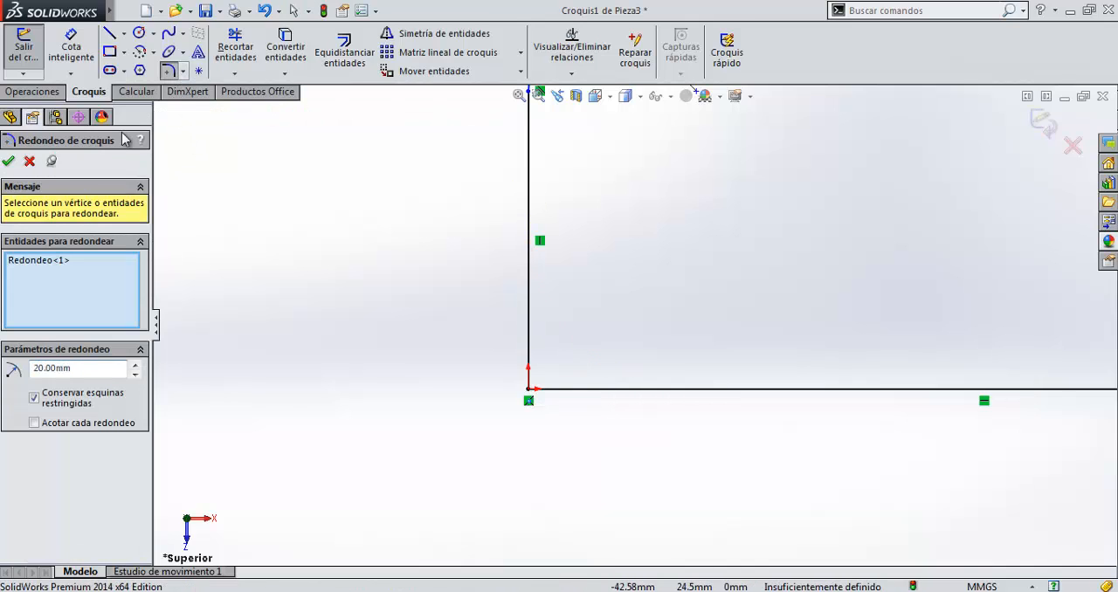
Chamfer the rectangle's two lower corners, starting at the origin, with an equal distance of 5 mm.
click(183, 70)
click(219, 105)
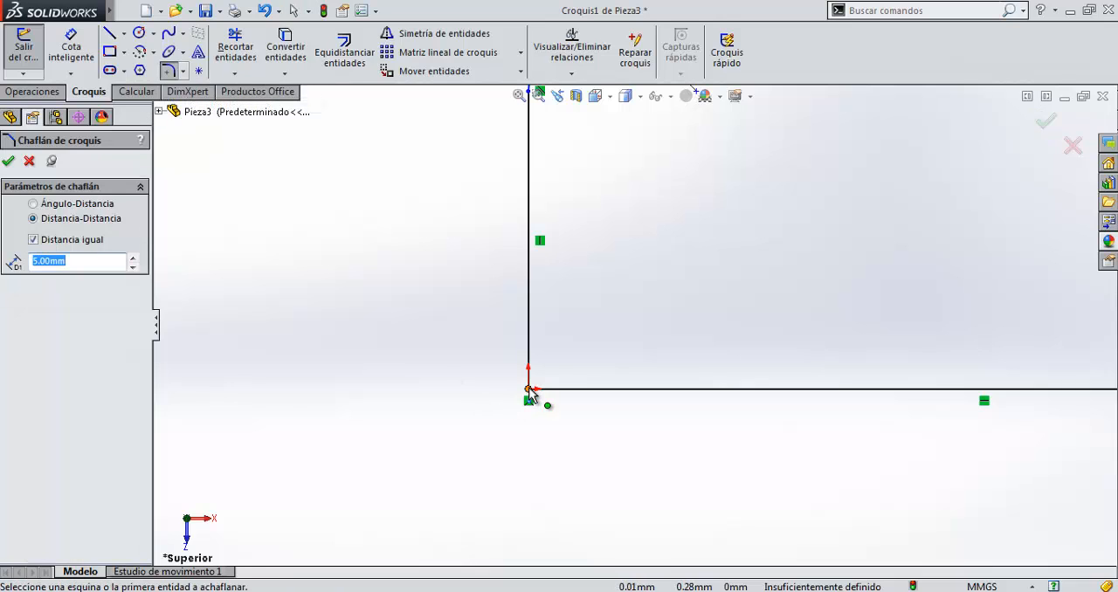
click(528, 390)
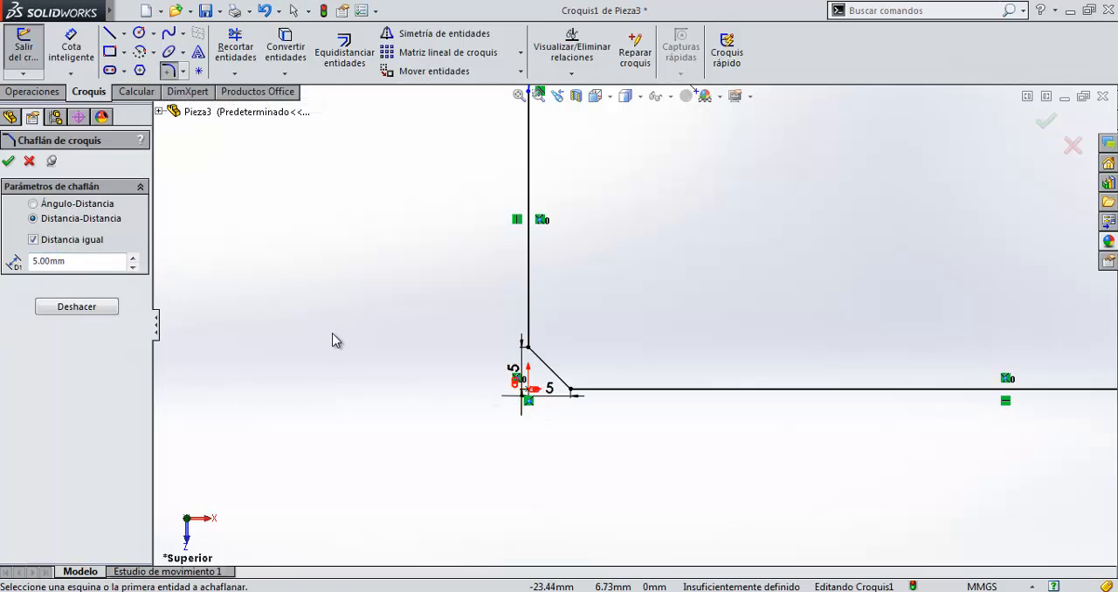
scroll(599, 423, up, 2)
scroll(600, 428, up, 3)
scroll(559, 383, down, 8)
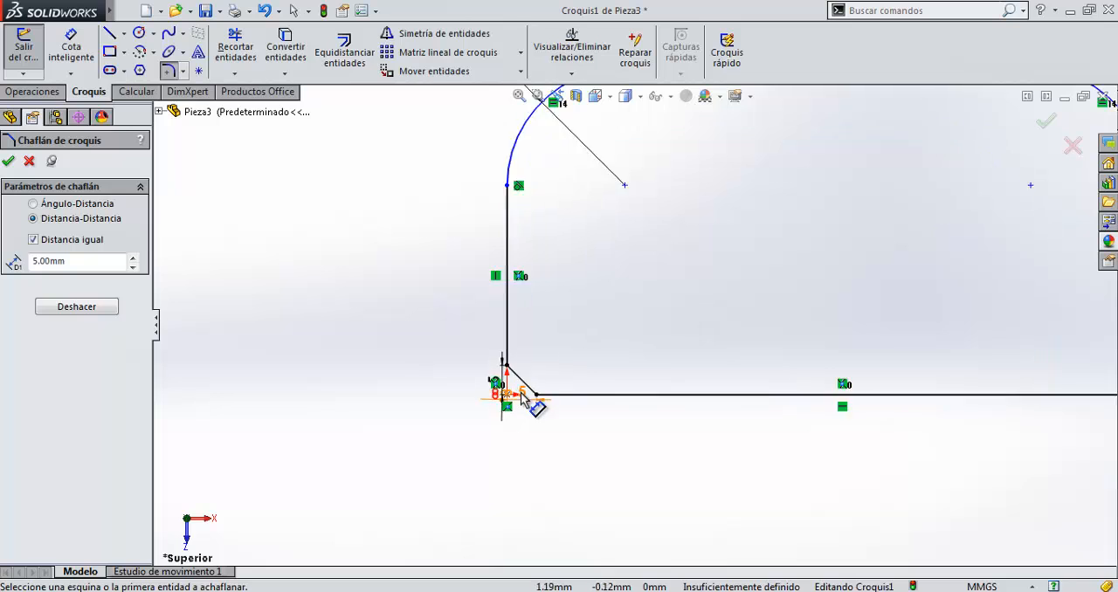
scroll(599, 397, up, 12)
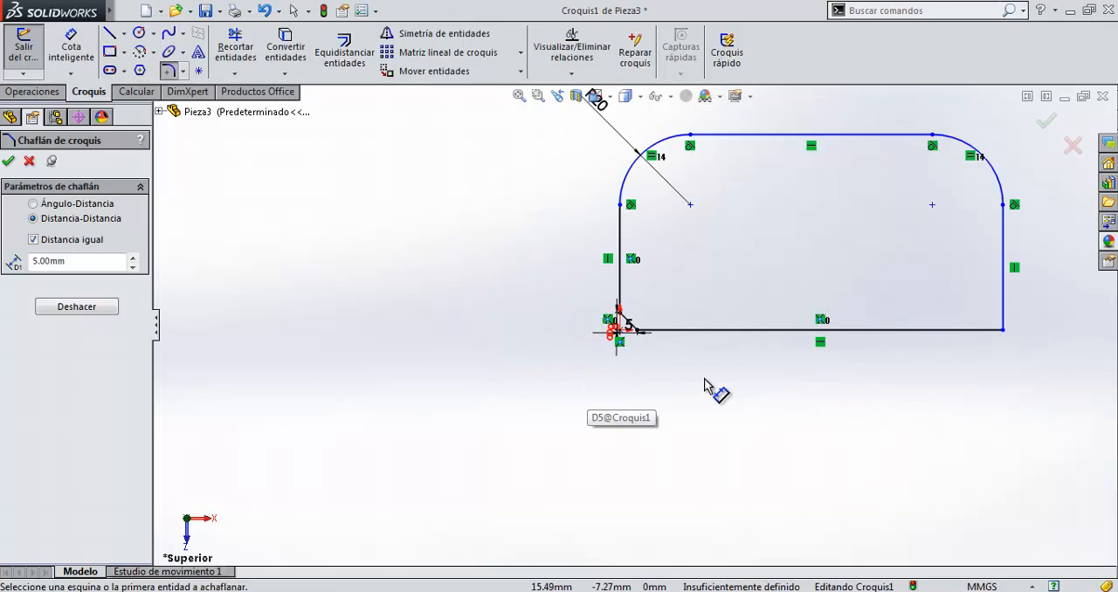
click(1001, 330)
scroll(961, 328, down, 4)
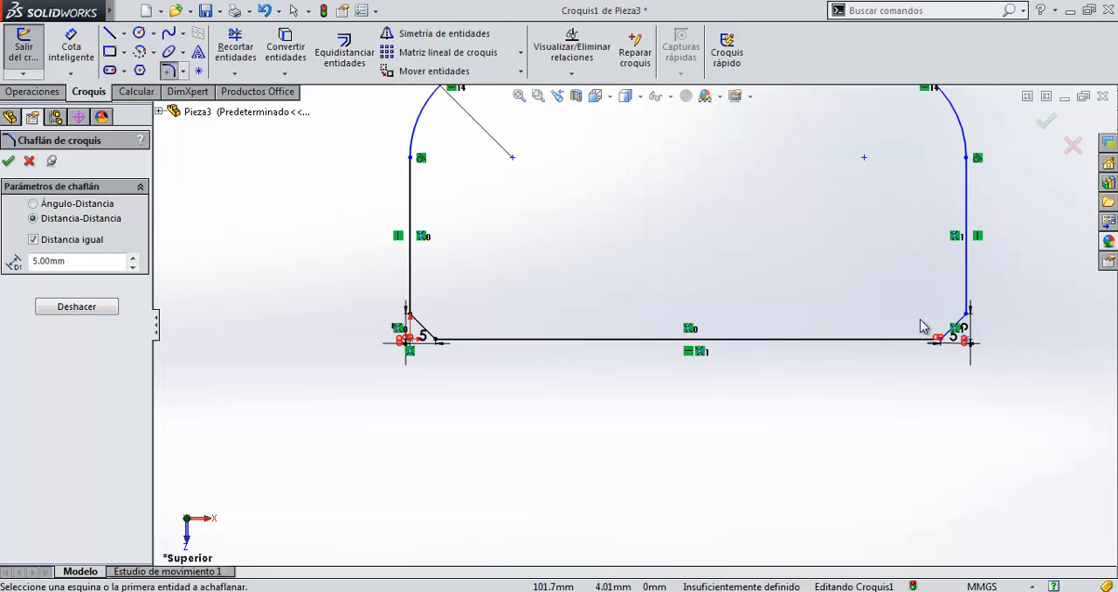
scroll(559, 371, up, 3)
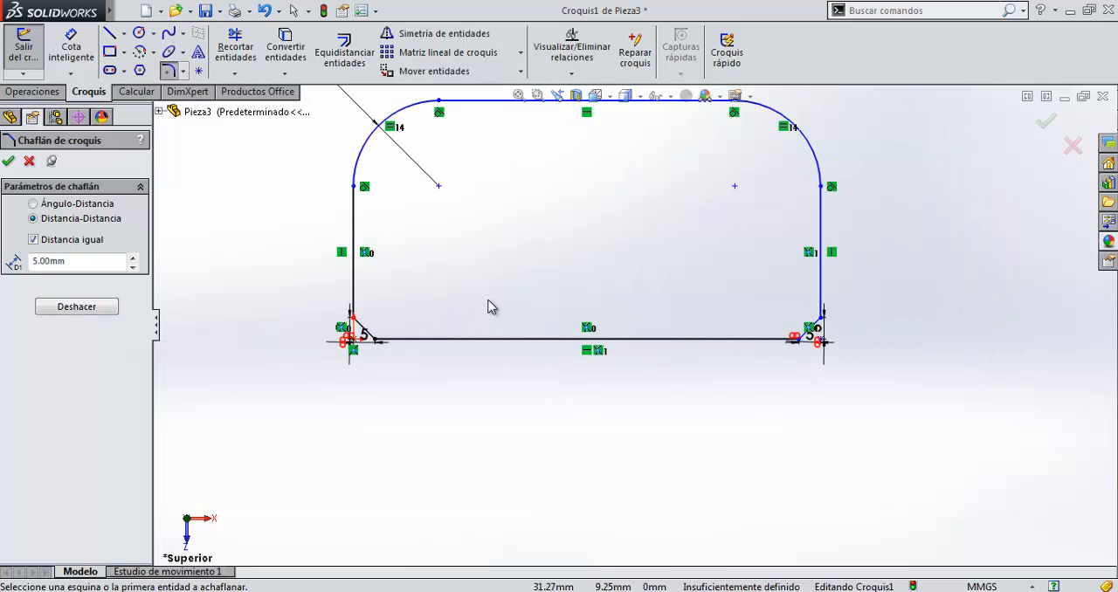
scroll(467, 297, up, 3)
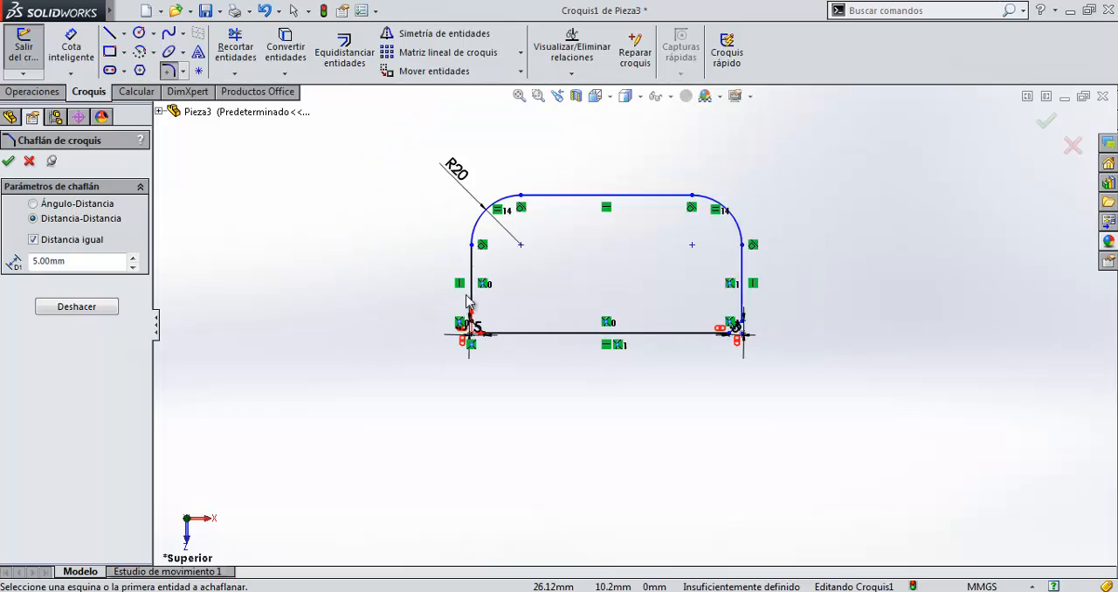
Leave the sketch chamfer command and delete the whole rounded and chamfered rectangle with its dimensions from the sketch.
scroll(647, 194, down, 3)
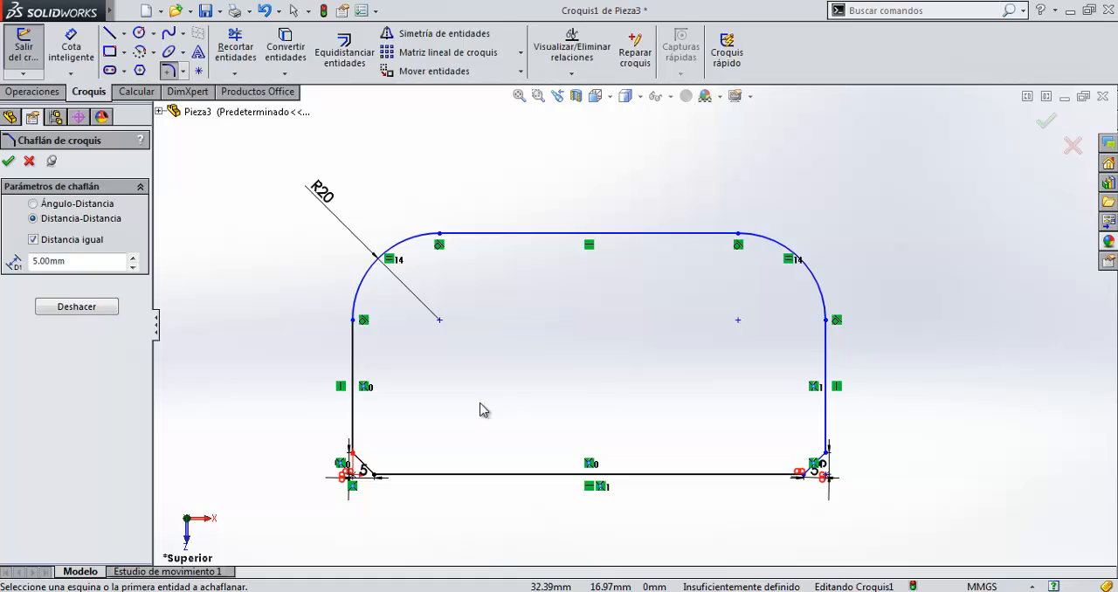
click(28, 161)
scroll(610, 416, up, 3)
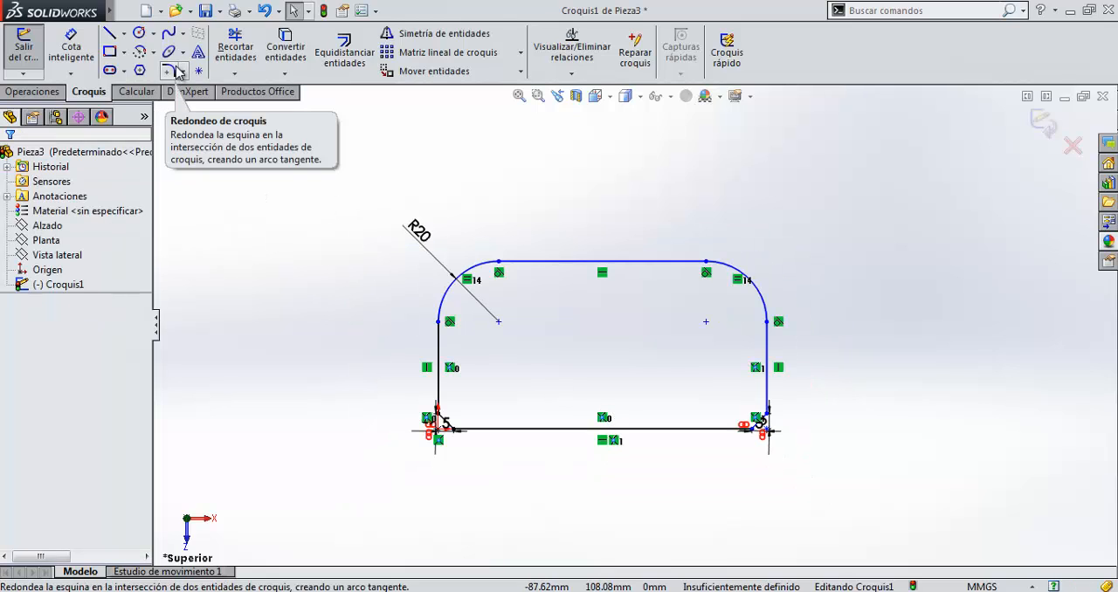
mouse_move(324, 189)
mouse_down()
mouse_move(806, 516)
mouse_move(875, 536)
mouse_up()
key(Delete)
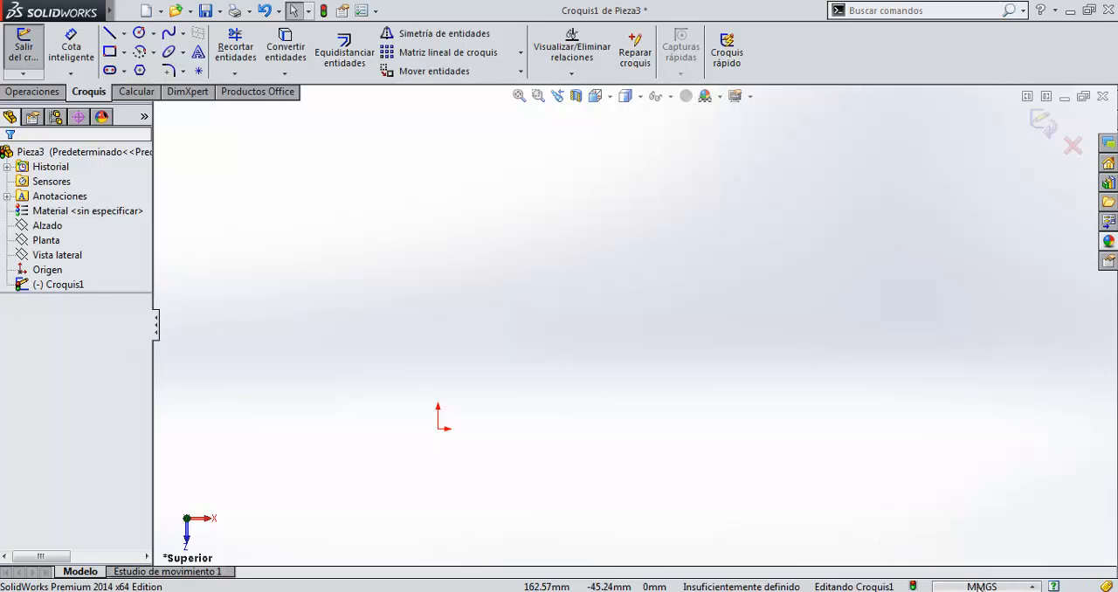
Review the unit systems available for the document and close the list without choosing one.
click(1032, 588)
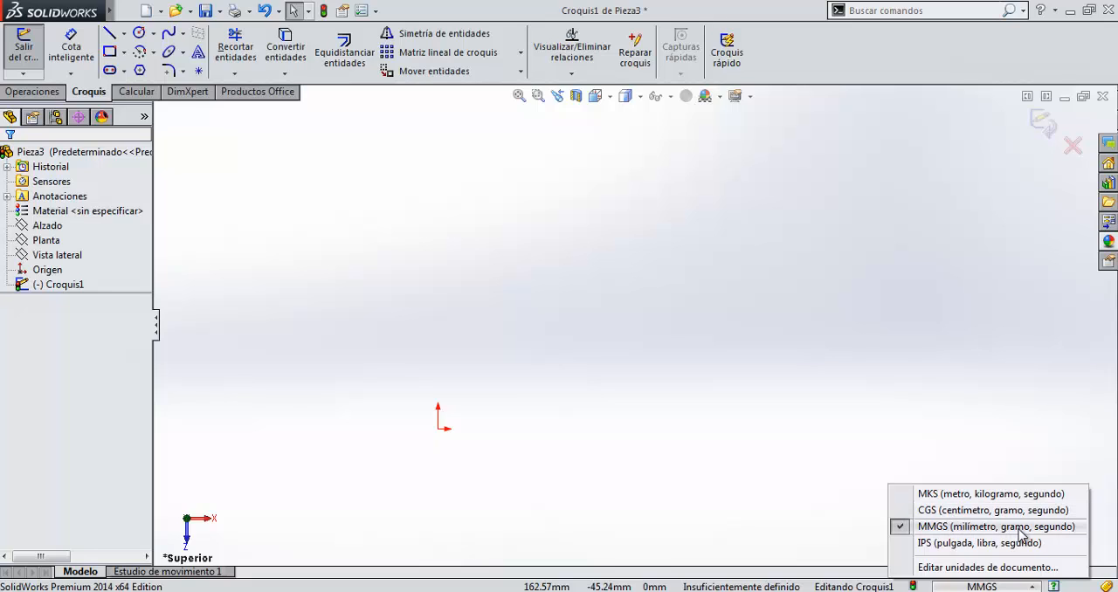
click(990, 586)
click(990, 586)
click(733, 428)
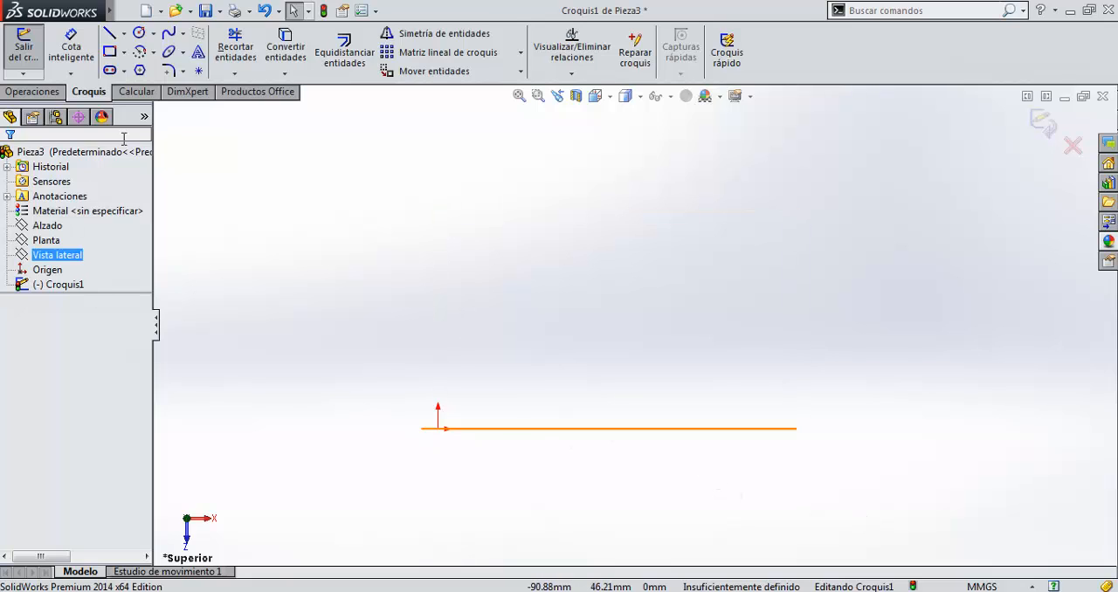
Sketch a circle with a radius of about 26 mm, centred above and to the right of the origin.
click(140, 35)
click(512, 292)
click(552, 358)
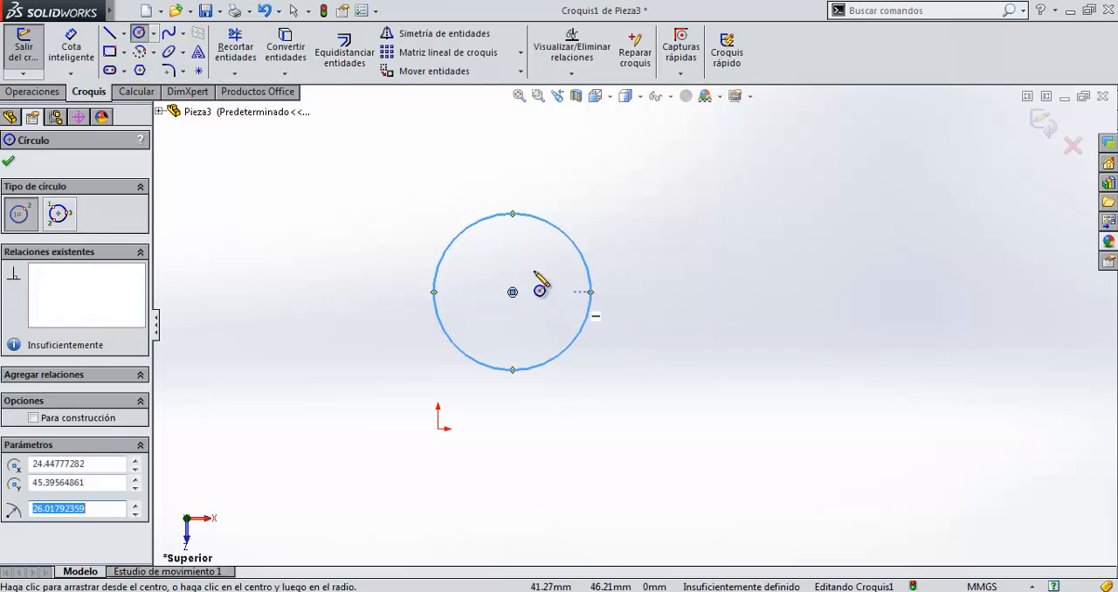
Dimension the circle with a diameter of 40 mm and finish the dimension command.
click(84, 36)
click(594, 293)
click(717, 288)
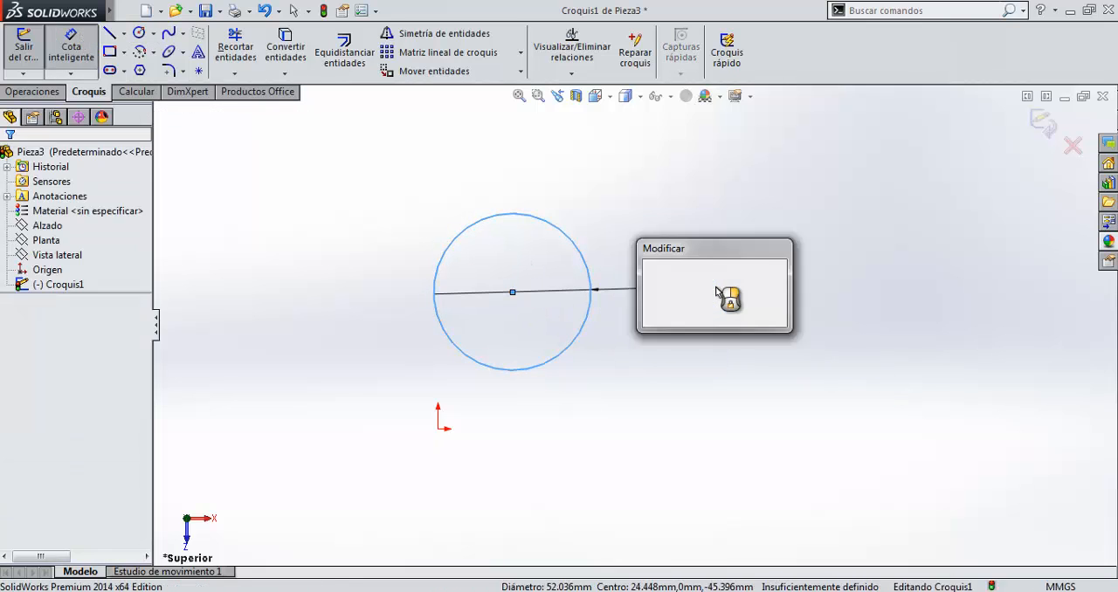
text(40)
key(Return)
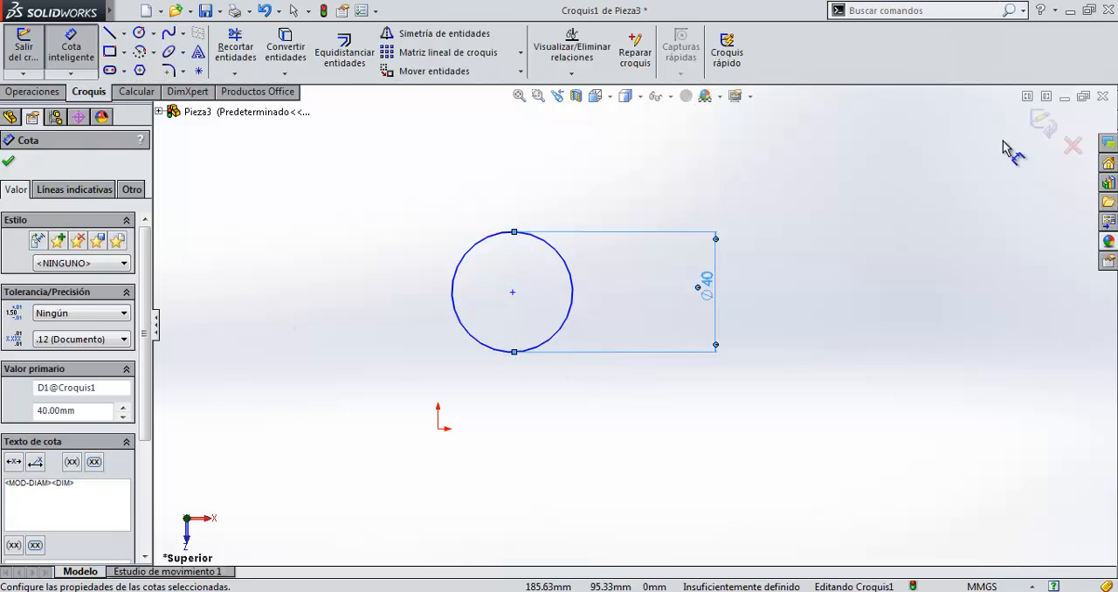
click(10, 164)
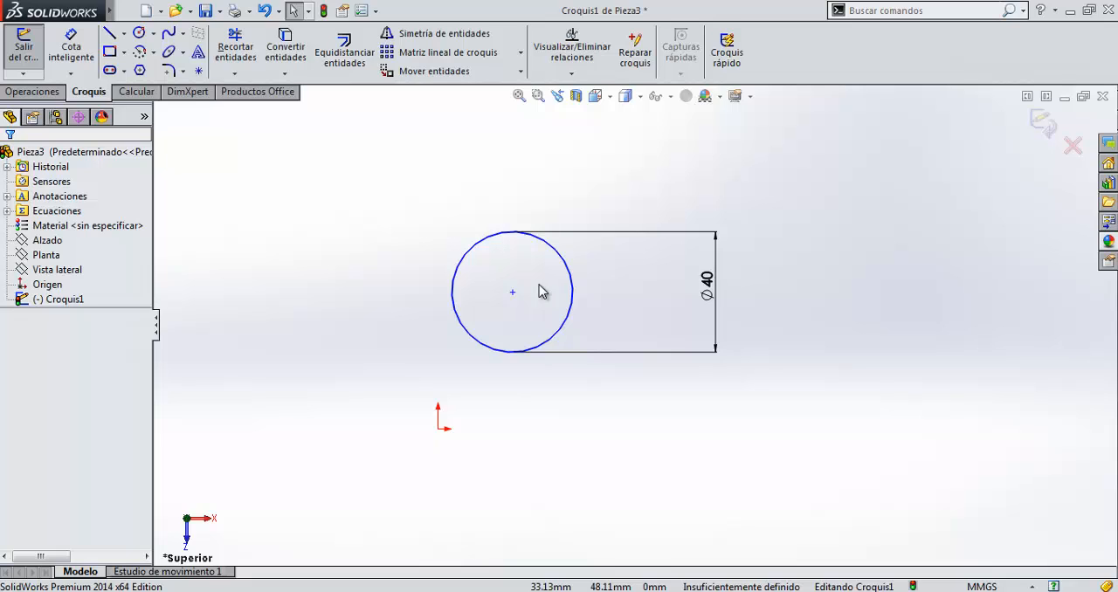
click(32, 92)
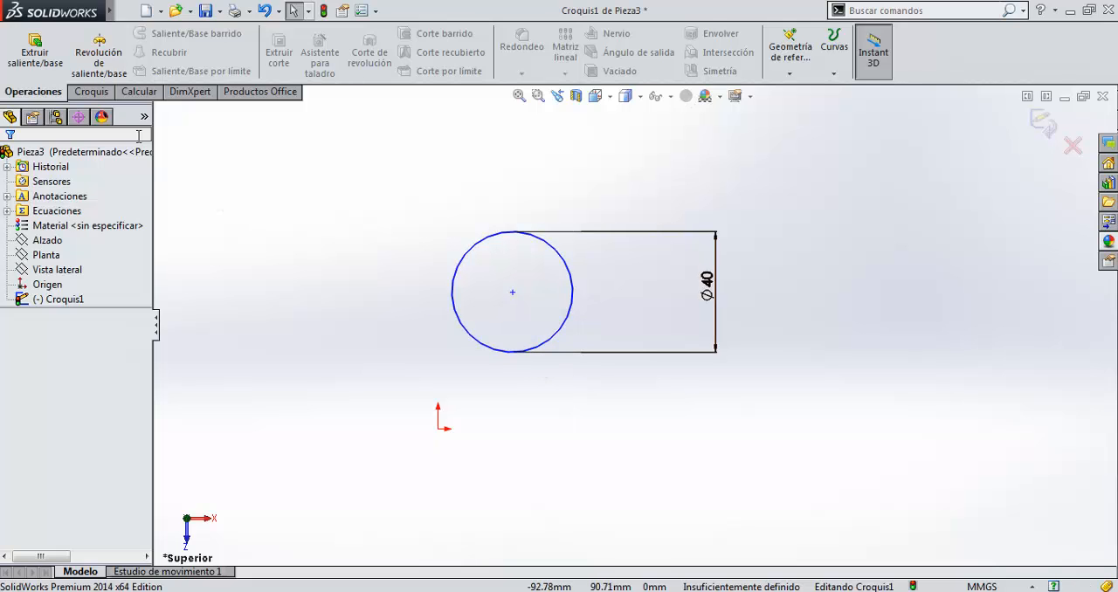
click(91, 92)
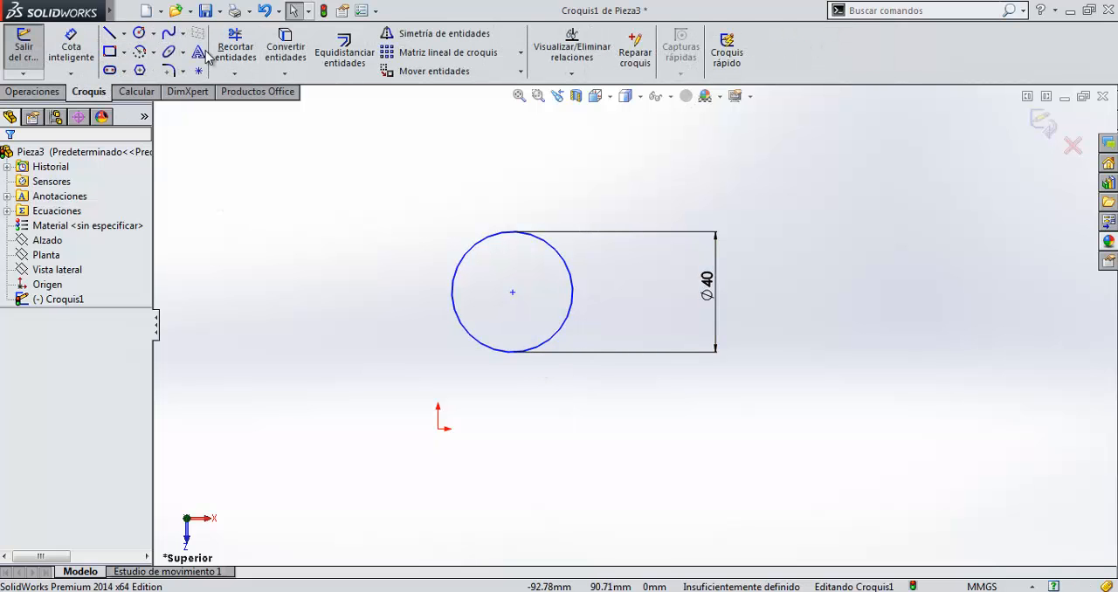